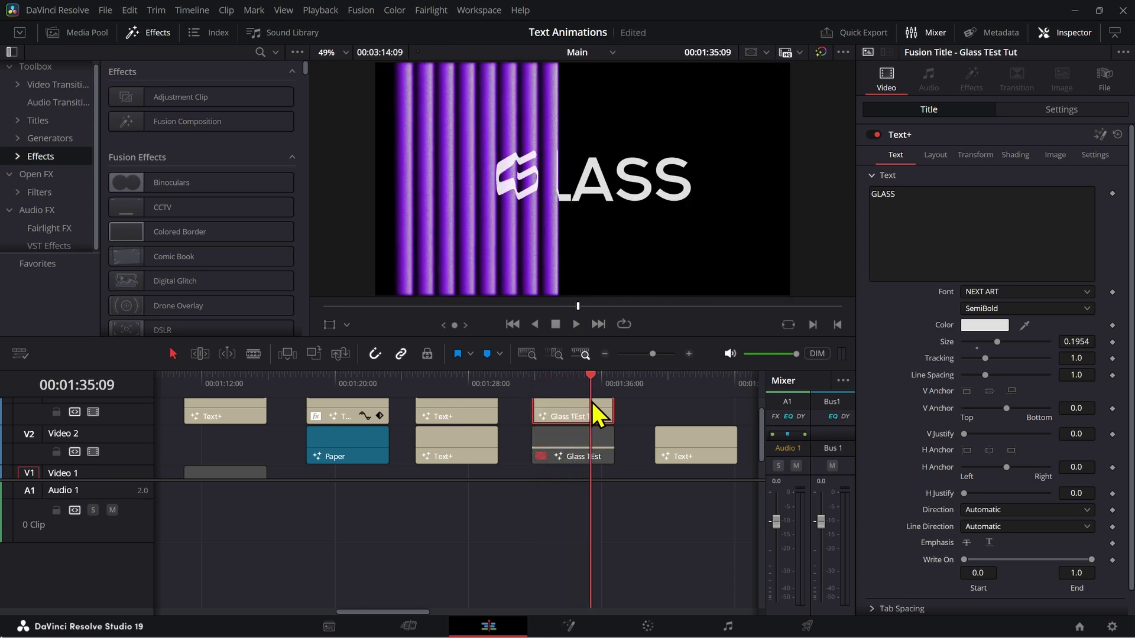
Play and scrub through the GLASS title clip on the timeline to examine the glass stripe distortion.
{"action": "left_click_drag", "start_coordinate": [591, 402], "coordinate": [544, 437]}
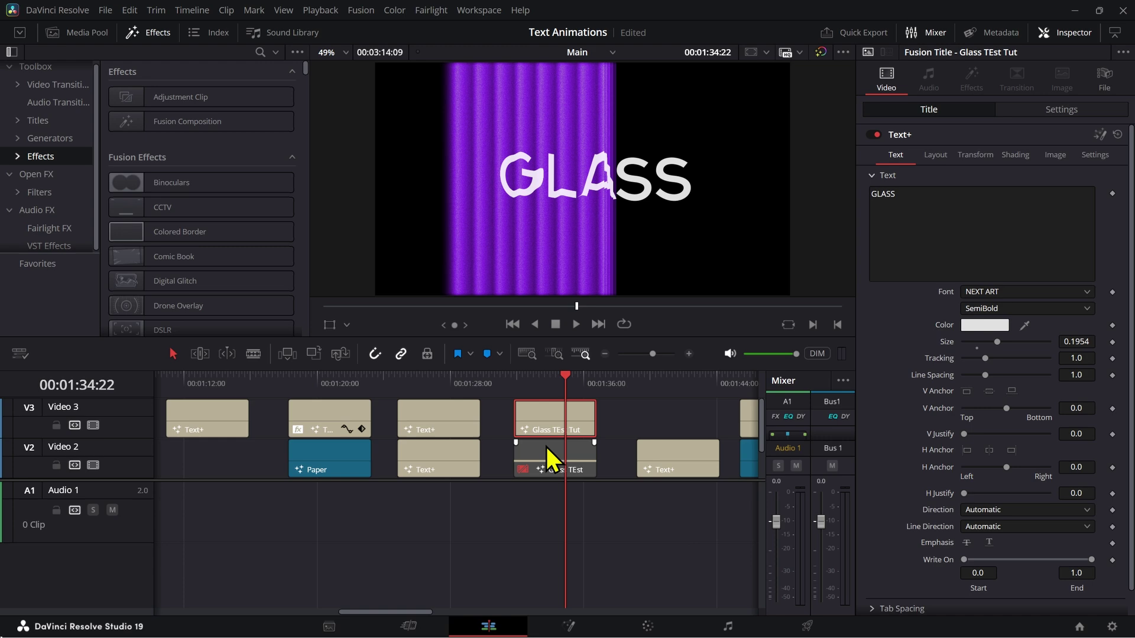
{"action": "left_click", "coordinate": [520, 384]}
{"action": "key", "text": "space"}
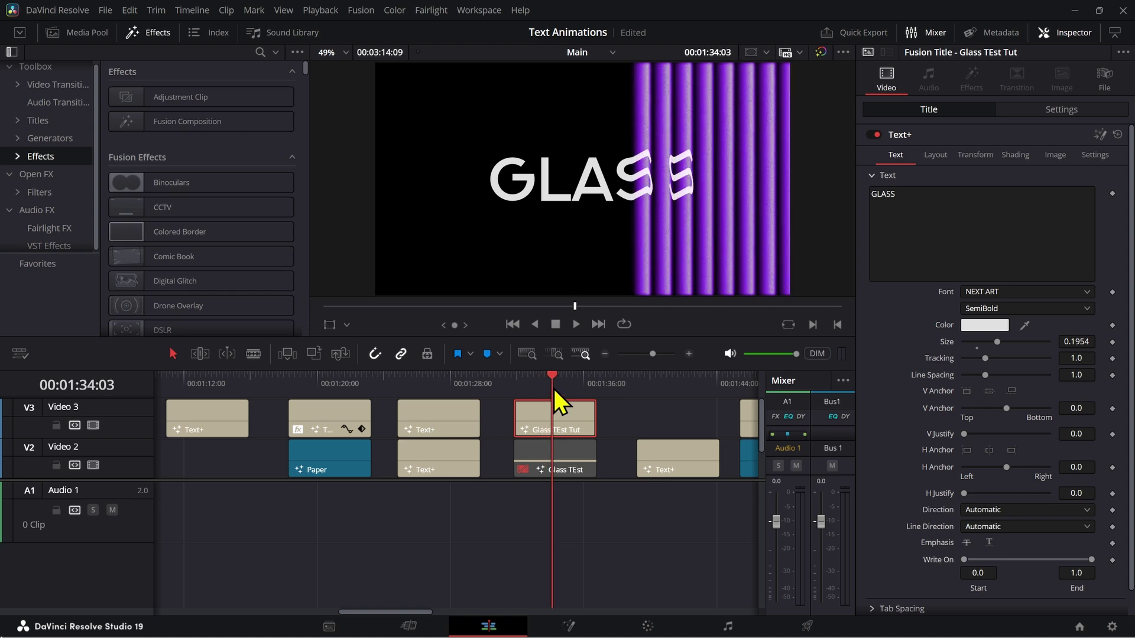
{"action": "key", "text": "space"}
{"action": "left_click", "coordinate": [541, 392]}
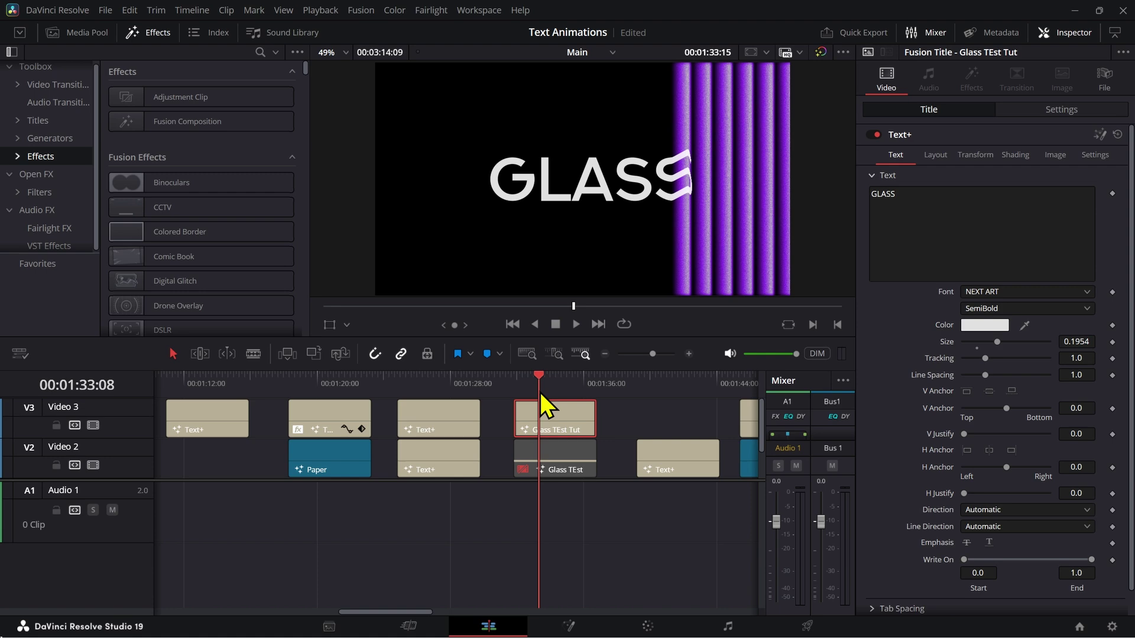
{"action": "left_click_drag", "start_coordinate": [540, 392], "coordinate": [555, 395]}
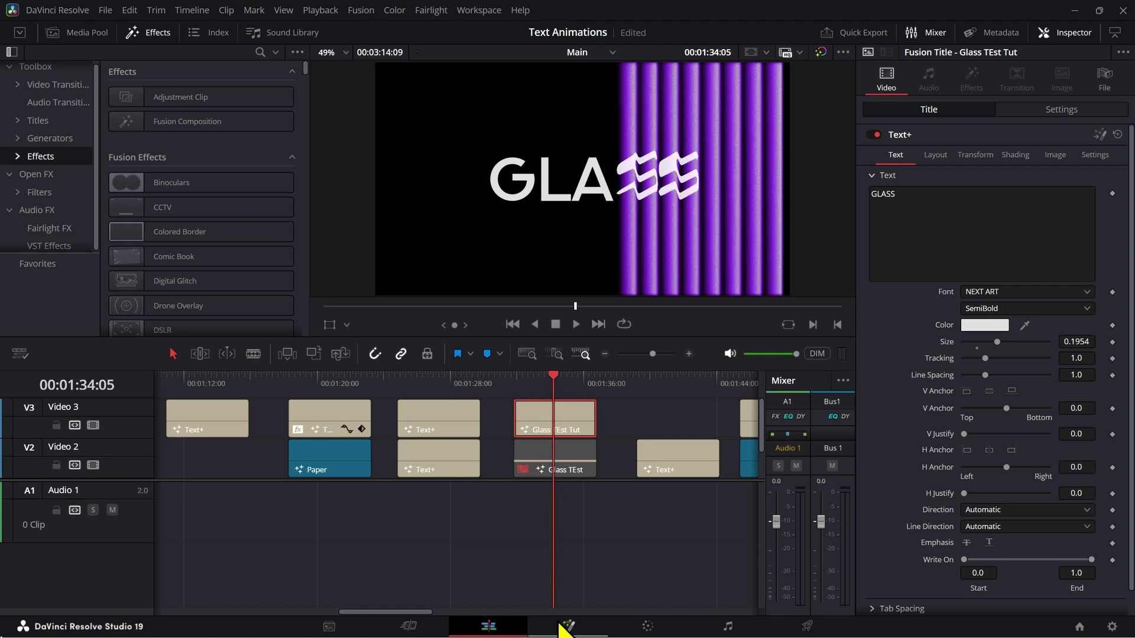
Open the GLASS title's composition on the Fusion page and review its playback and node tree.
{"action": "left_click", "coordinate": [563, 626]}
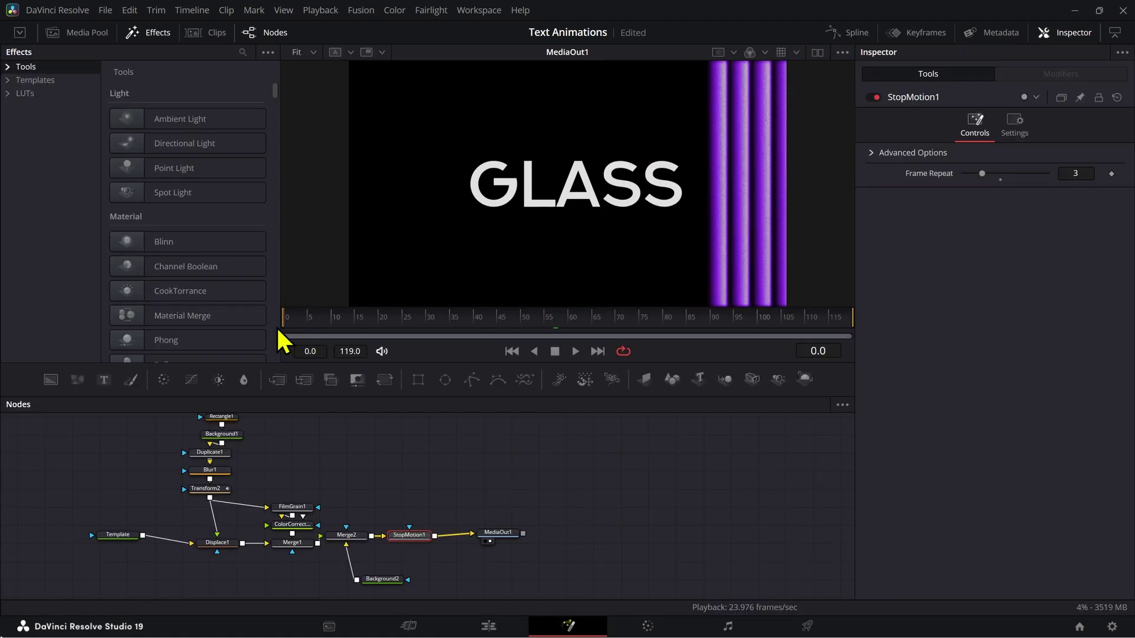
{"action": "key", "text": "space"}
{"action": "key", "text": "space"}
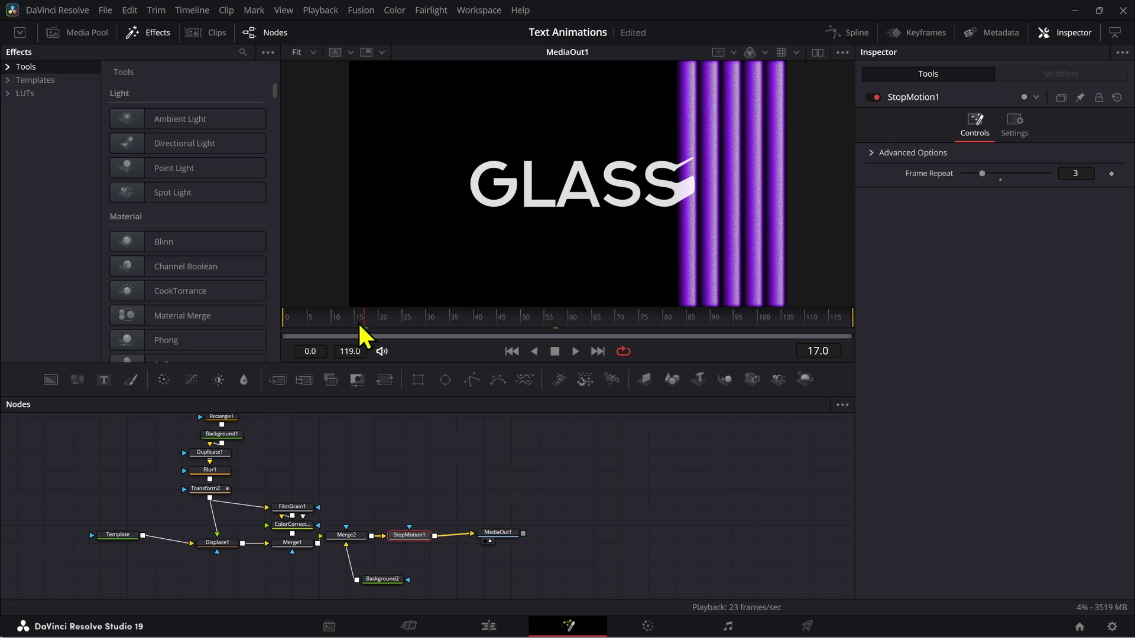
{"action": "left_click", "coordinate": [358, 324]}
{"action": "left_click_drag", "start_coordinate": [526, 429], "coordinate": [163, 446]}
{"action": "left_click_drag", "start_coordinate": [357, 494], "coordinate": [705, 461]}
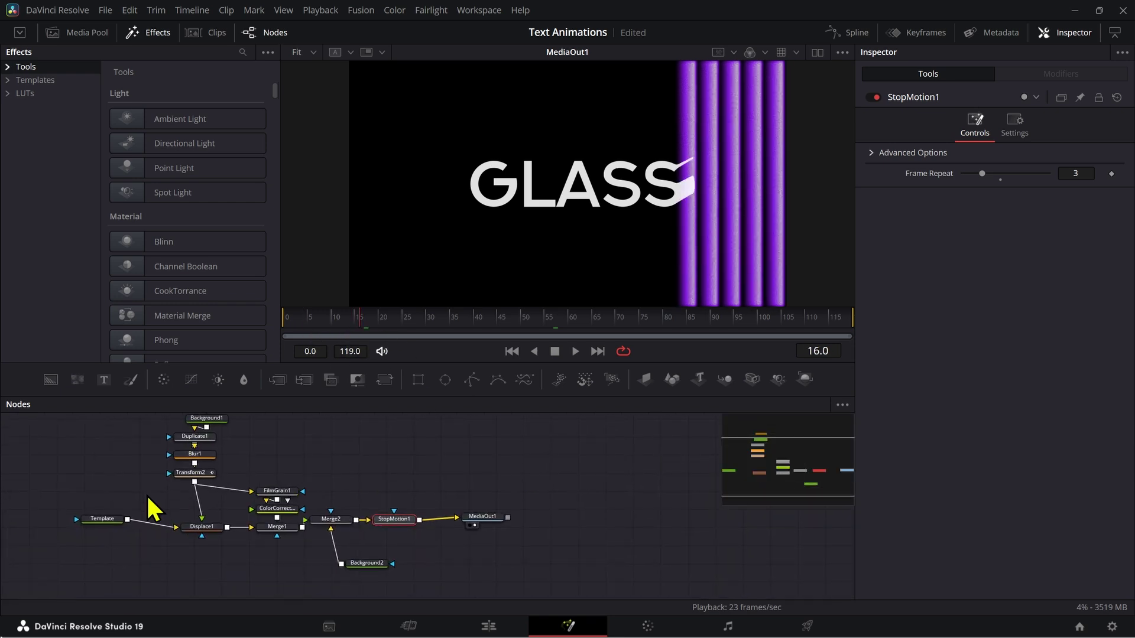
Copy the GLASS text node into an empty area of the node graph and show the copy in the viewer.
{"action": "left_click", "coordinate": [108, 518]}
{"action": "left_click_drag", "start_coordinate": [611, 459], "coordinate": [197, 472]}
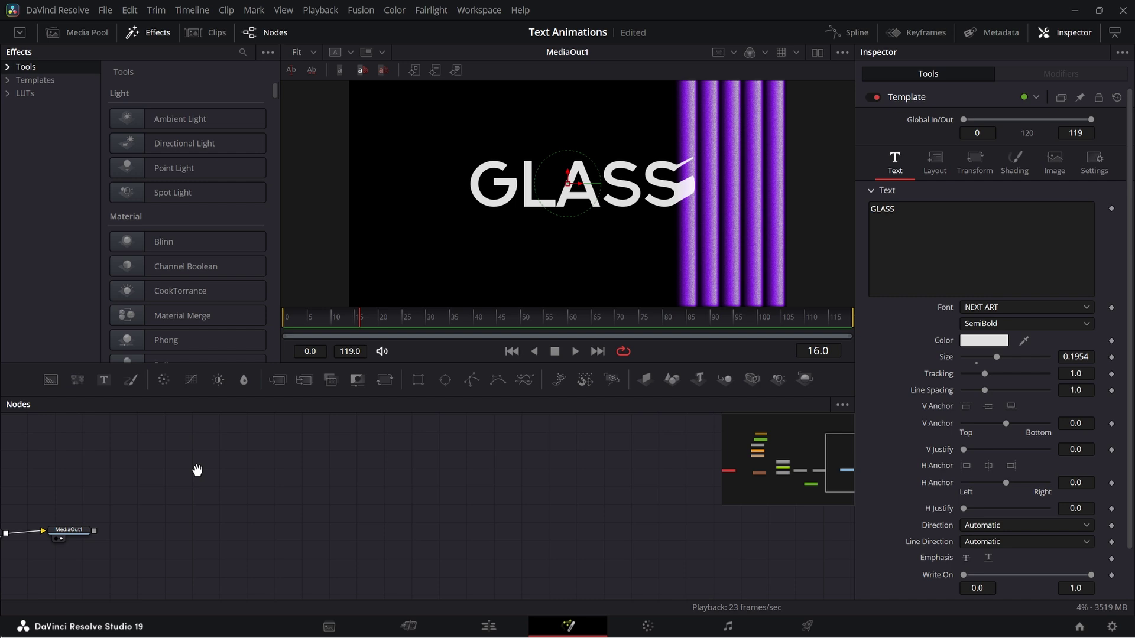
{"action": "left_click_drag", "start_coordinate": [442, 488], "coordinate": [377, 488]}
{"action": "left_click", "coordinate": [345, 473]}
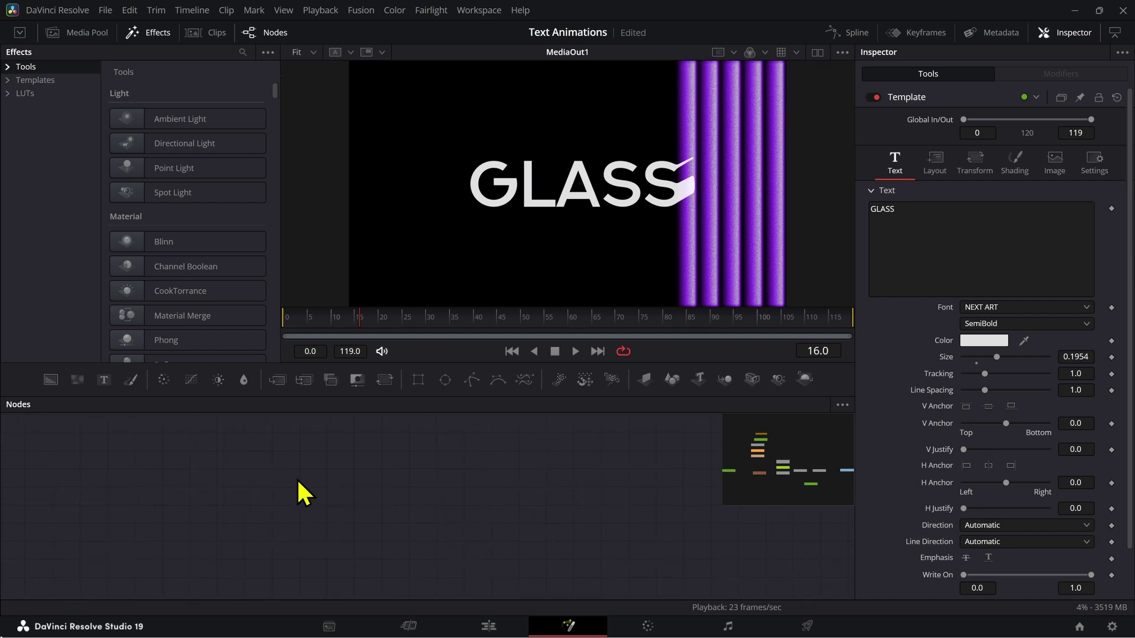
{"action": "key", "text": "ctrl+v"}
{"action": "left_click_drag", "start_coordinate": [295, 481], "coordinate": [282, 496]}
{"action": "key", "text": "2"}
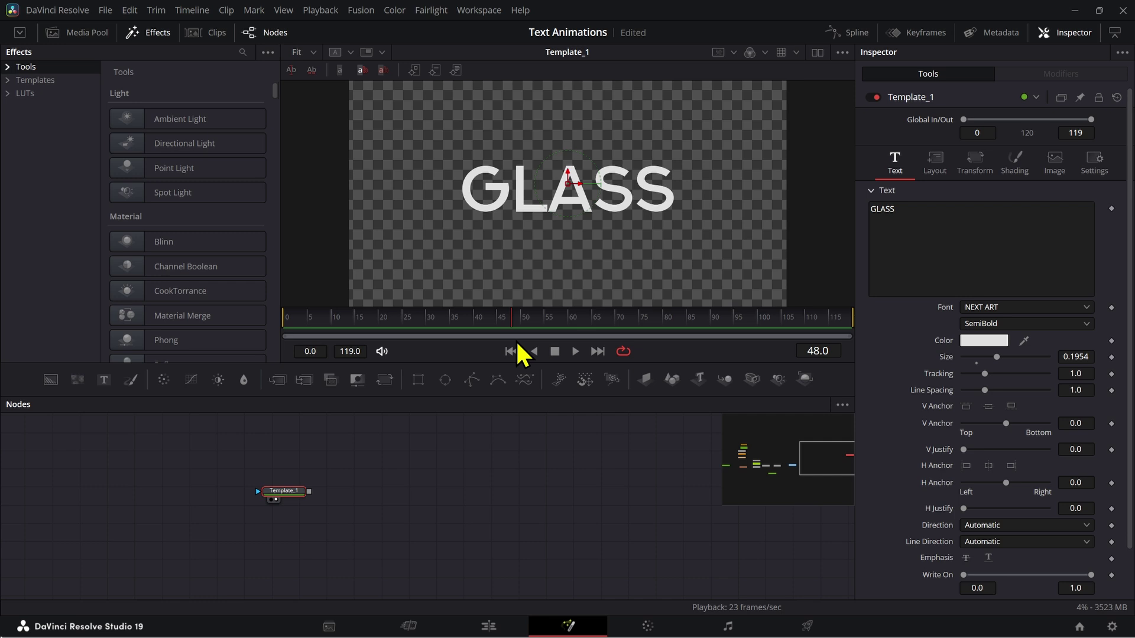
{"action": "left_click_drag", "start_coordinate": [293, 476], "coordinate": [266, 494]}
Add a Background node with a level linear gradient starting at about X 0.947, Y 0.5, and display it in the viewer.
{"action": "left_click", "coordinate": [342, 463]}
{"action": "left_click_drag", "start_coordinate": [54, 383], "coordinate": [334, 442]}
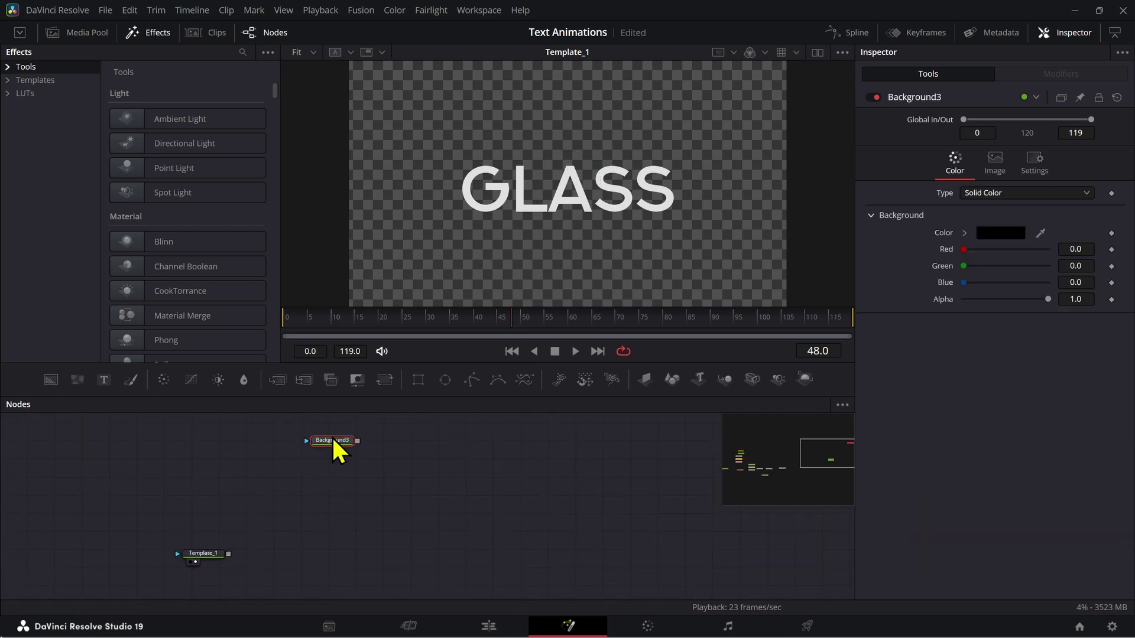
{"action": "left_click", "coordinate": [1035, 198]}
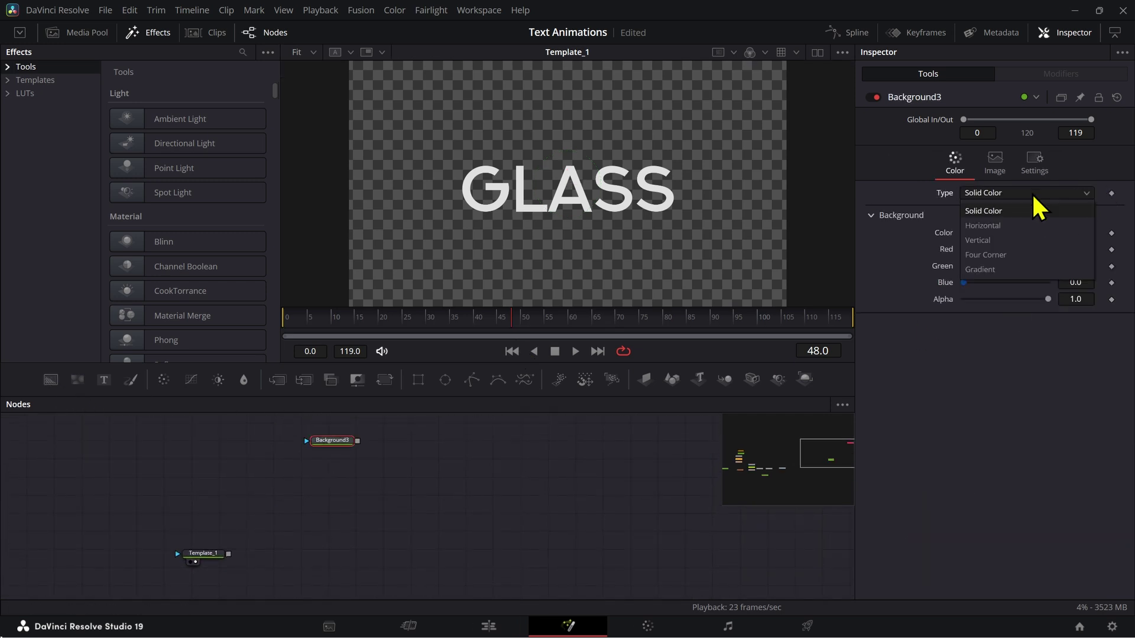
{"action": "left_click", "coordinate": [998, 269]}
{"action": "left_click_drag", "start_coordinate": [349, 182], "coordinate": [736, 178]}
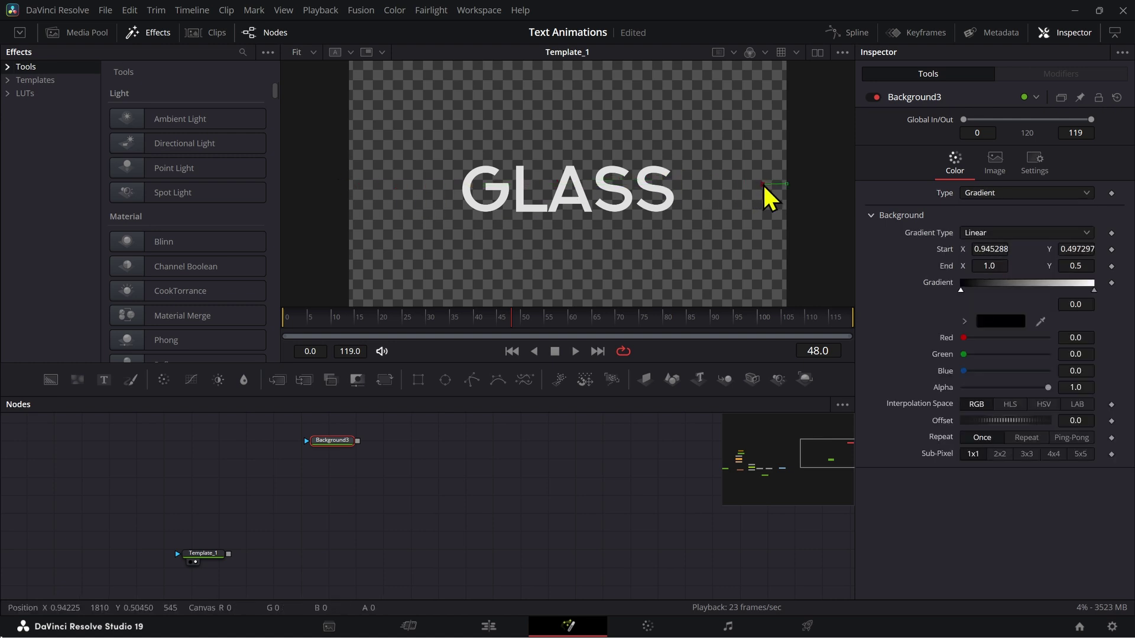
{"action": "key", "text": "1"}
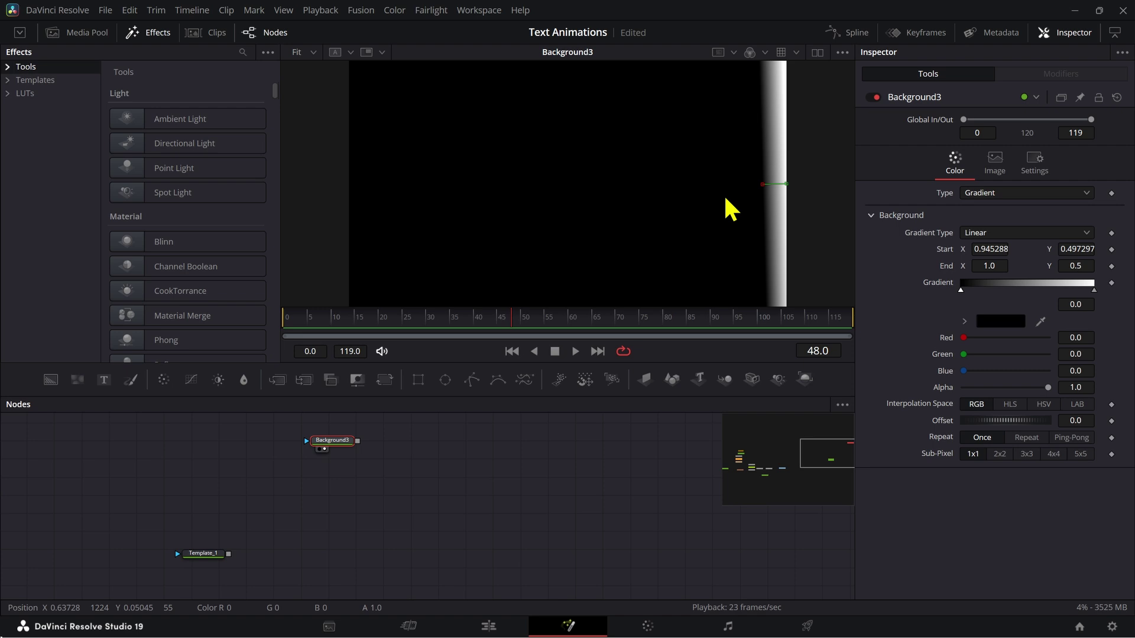
{"action": "left_click_drag", "start_coordinate": [764, 183], "coordinate": [764, 185]}
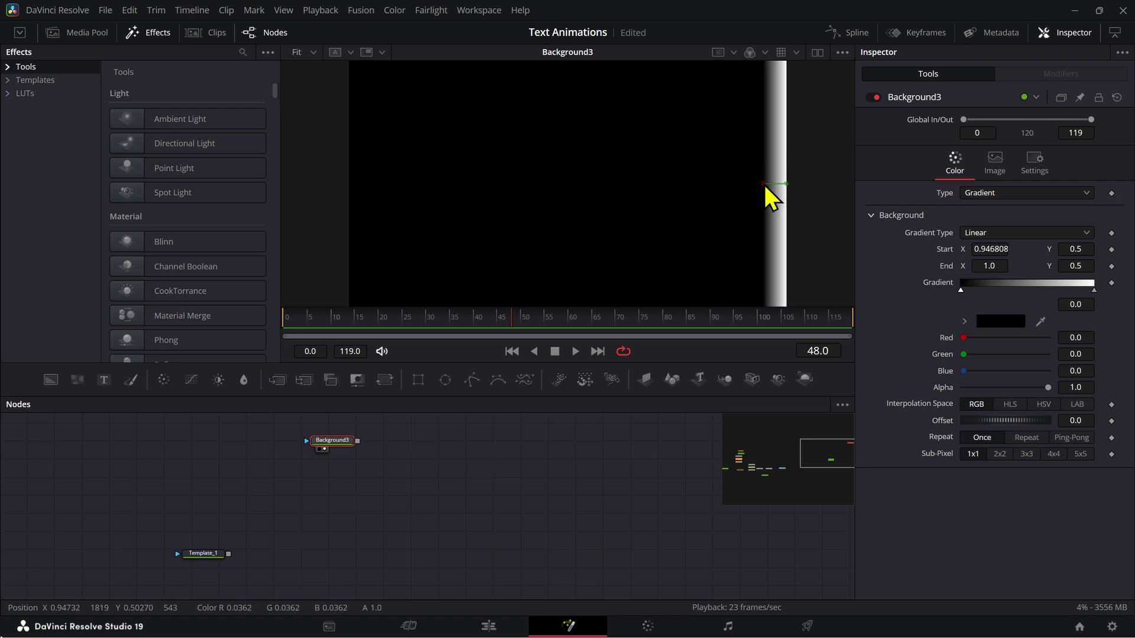
Mask the gradient with a rectangle 0.061 wide and 1.0 high at center X 0.97, and shift the black gradient stop to about 0.343.
{"action": "left_click", "coordinate": [420, 382]}
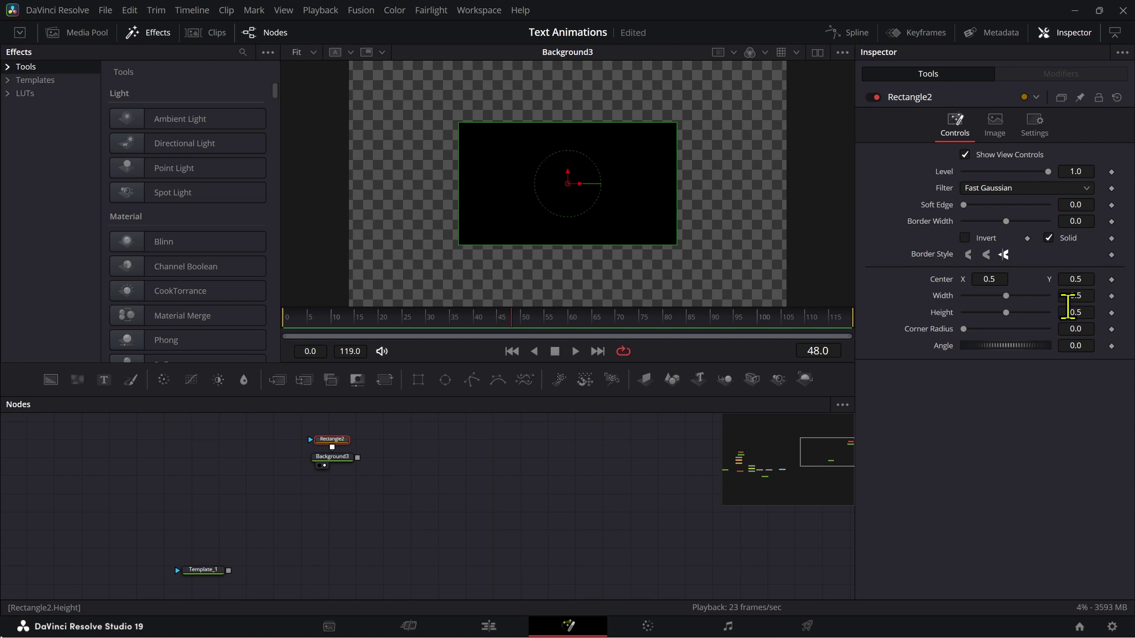
{"action": "key", "text": "Tab"}
{"action": "left_click_drag", "start_coordinate": [1078, 296], "coordinate": [820, 303]}
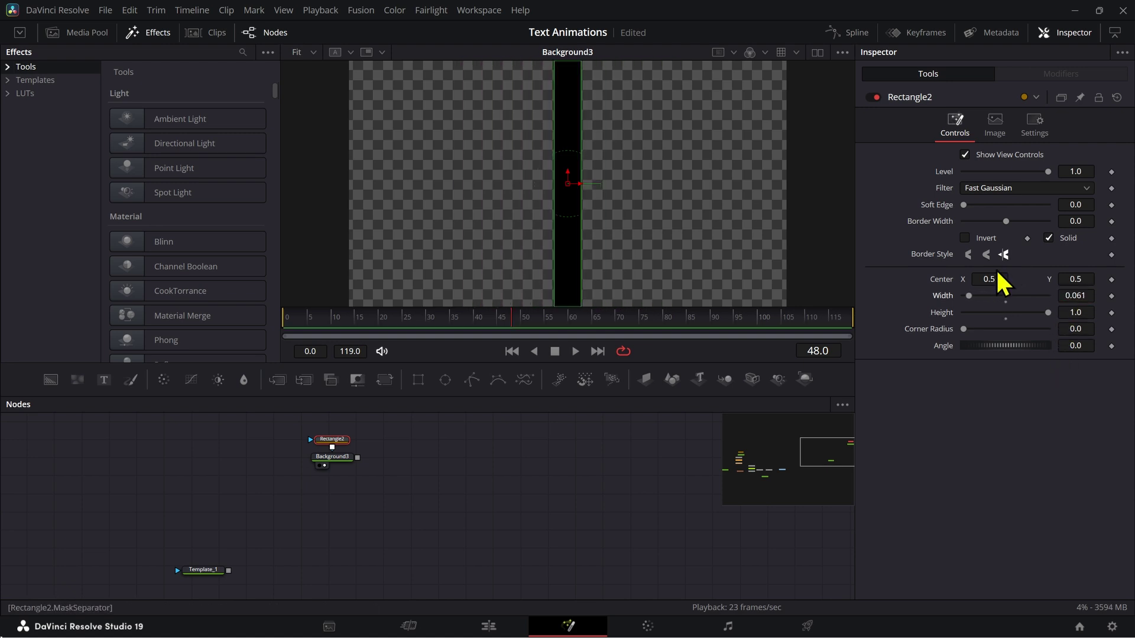
{"action": "left_click_drag", "start_coordinate": [993, 279], "coordinate": [1102, 279]}
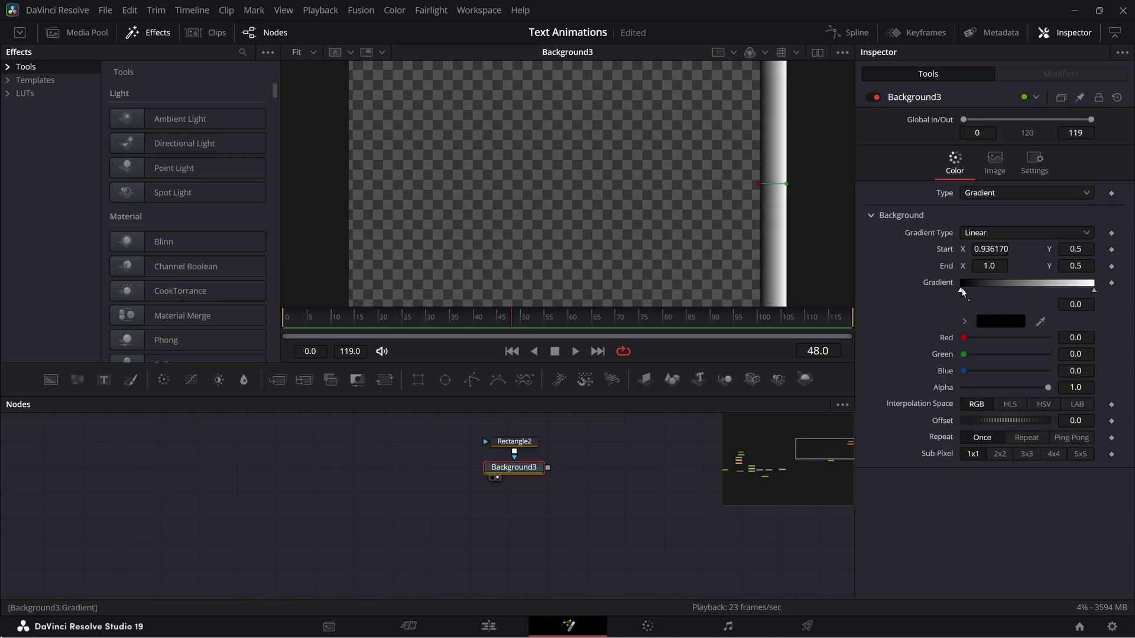
{"action": "left_click_drag", "start_coordinate": [962, 290], "coordinate": [1007, 289]}
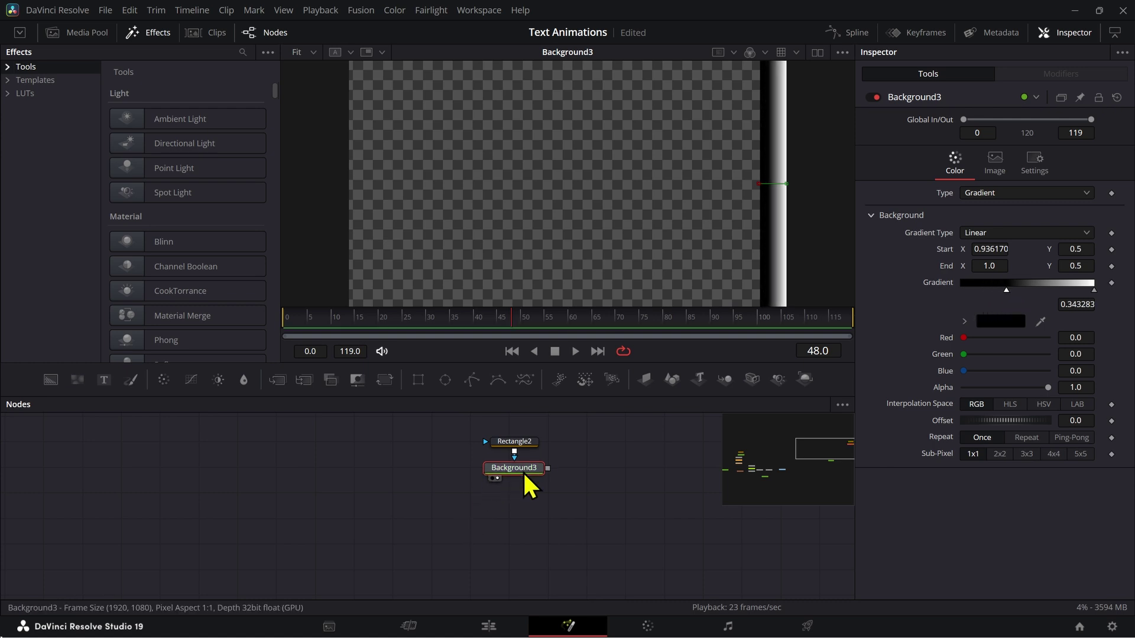
Add a Duplicate node after the gradient background with 5 copies and center X 0.421 to build spaced stripes.
{"action": "key", "text": "shift+space"}
{"action": "type", "text": "du"}
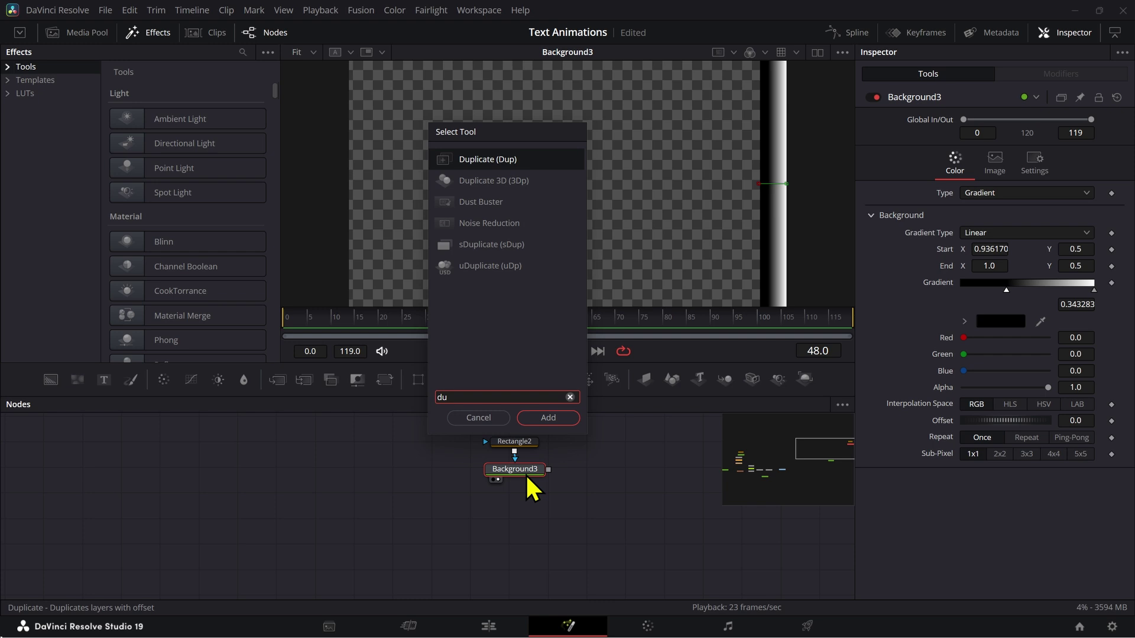
{"action": "key", "text": "Return"}
{"action": "left_click_drag", "start_coordinate": [577, 473], "coordinate": [515, 513]}
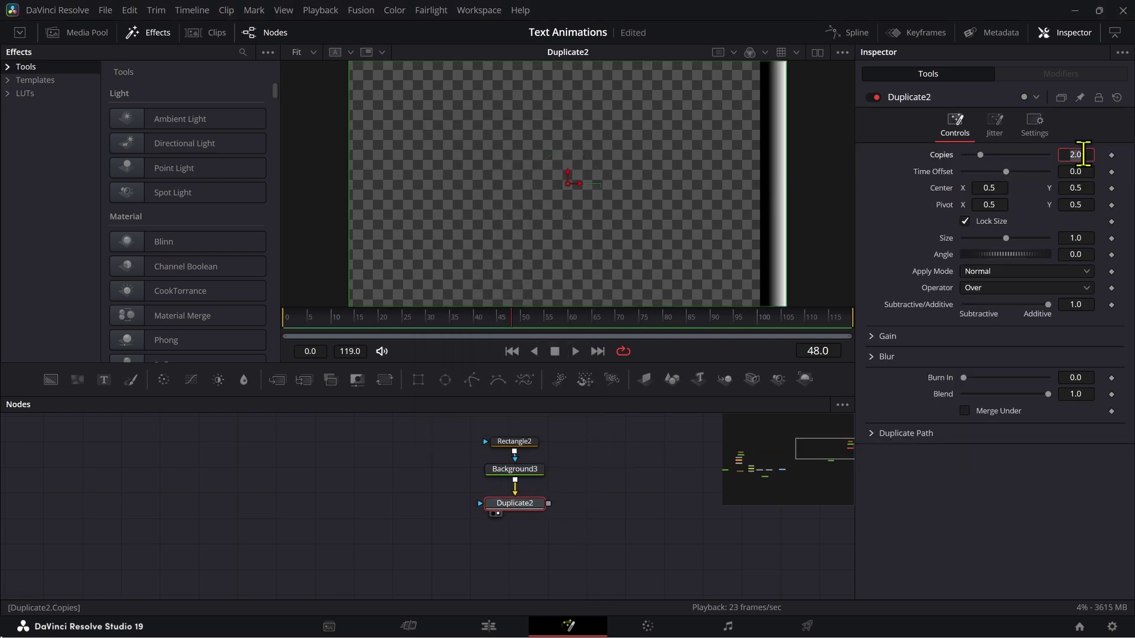
{"action": "type", "text": "5"}
{"action": "key", "text": "Tab"}
{"action": "left_click_drag", "start_coordinate": [1002, 188], "coordinate": [956, 188]}
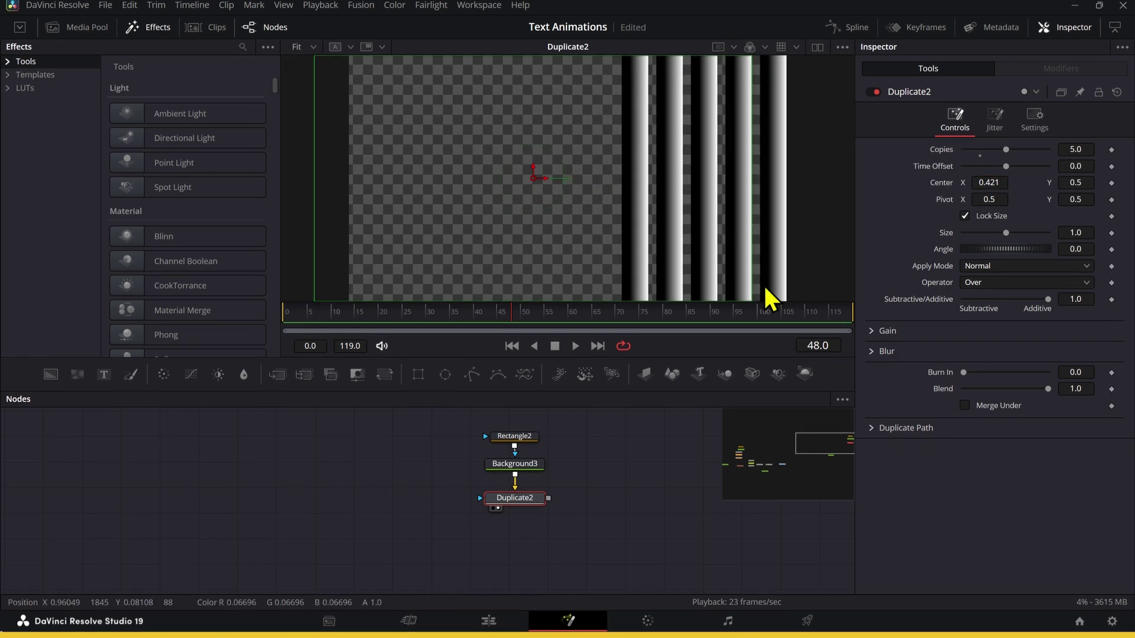
Narrow the rectangle mask to a width of 0.053 and move its center X to about 0.975.
{"action": "left_click", "coordinate": [516, 436]}
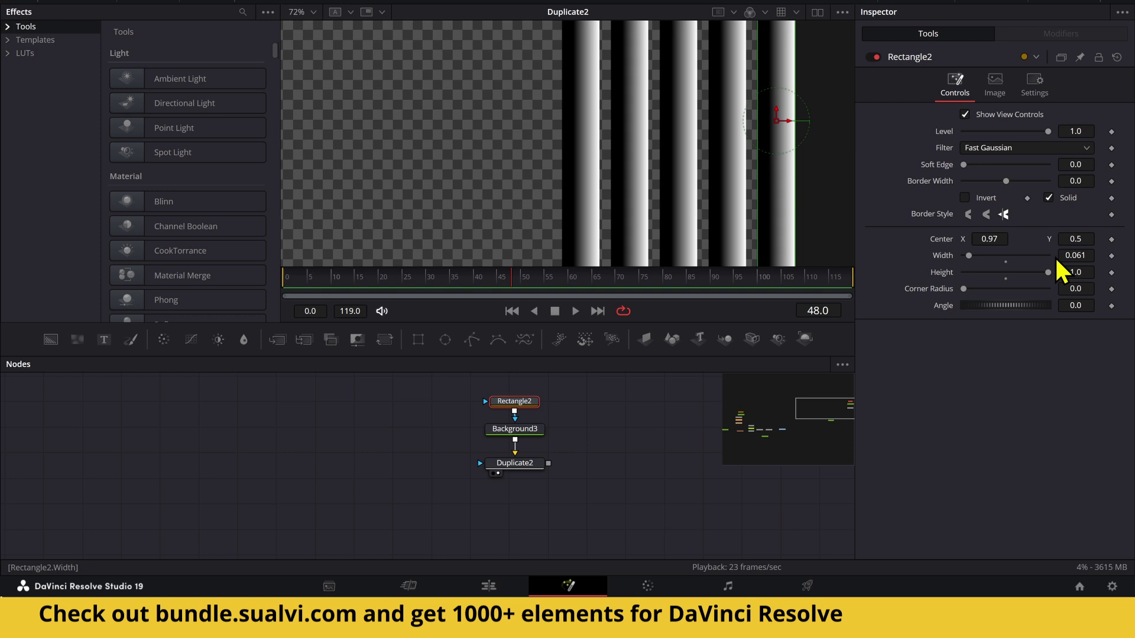
{"action": "left_click_drag", "start_coordinate": [1074, 256], "coordinate": [1063, 256]}
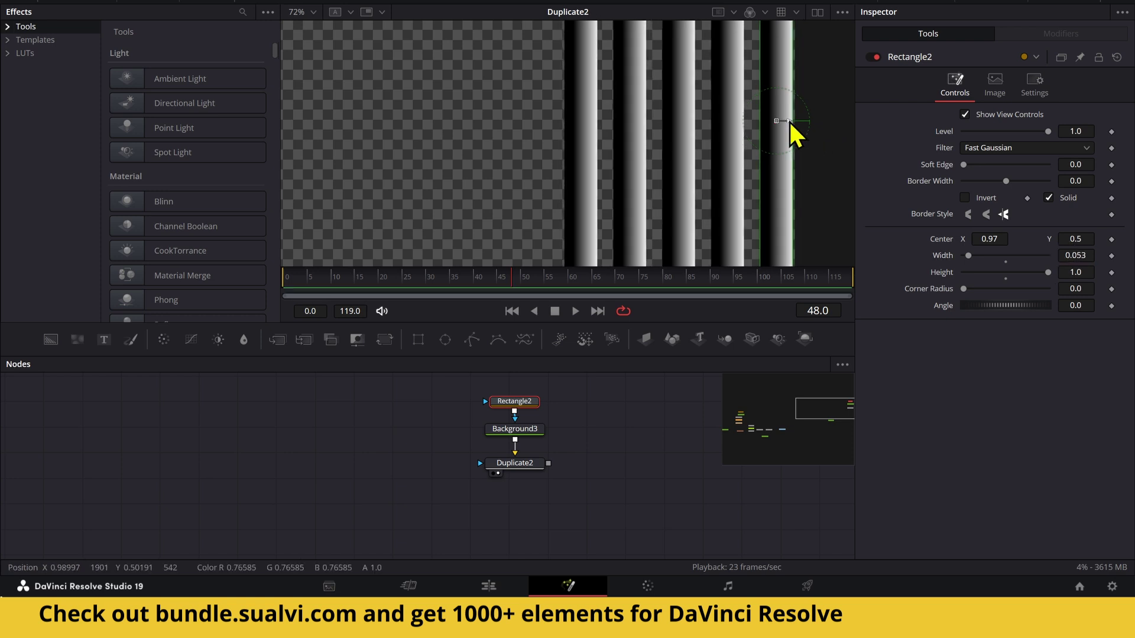
{"action": "left_click_drag", "start_coordinate": [790, 121], "coordinate": [792, 123]}
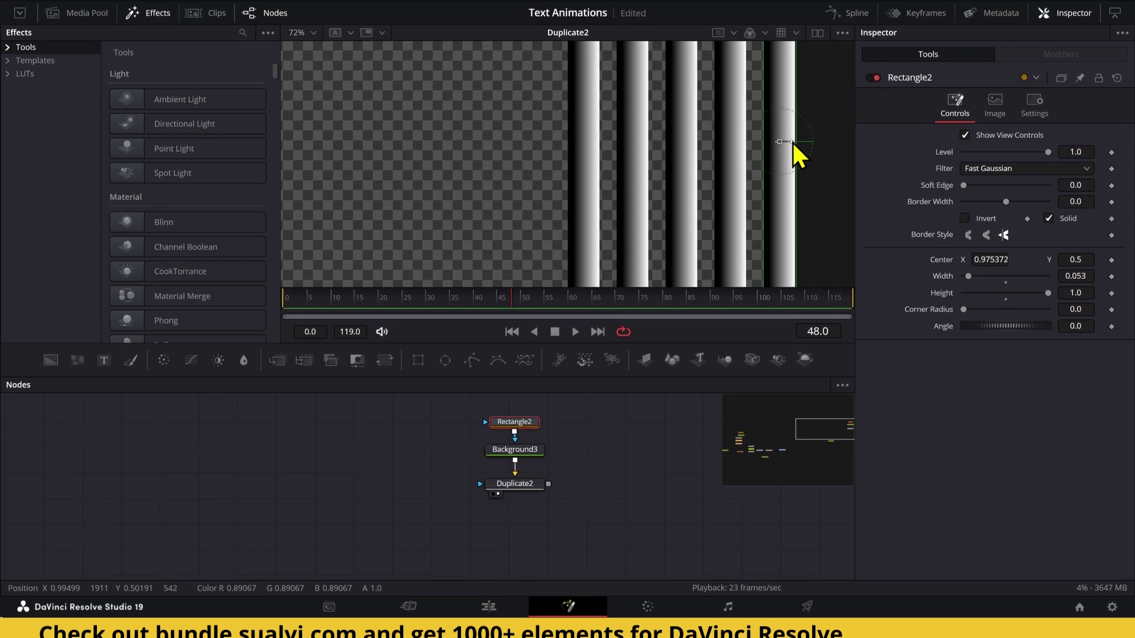
Set the duplicate's center X to 0.446 and its copies to 6 so the stripes sit side by side.
{"action": "left_click", "coordinate": [530, 483]}
{"action": "left_click_drag", "start_coordinate": [998, 168], "coordinate": [1012, 188]}
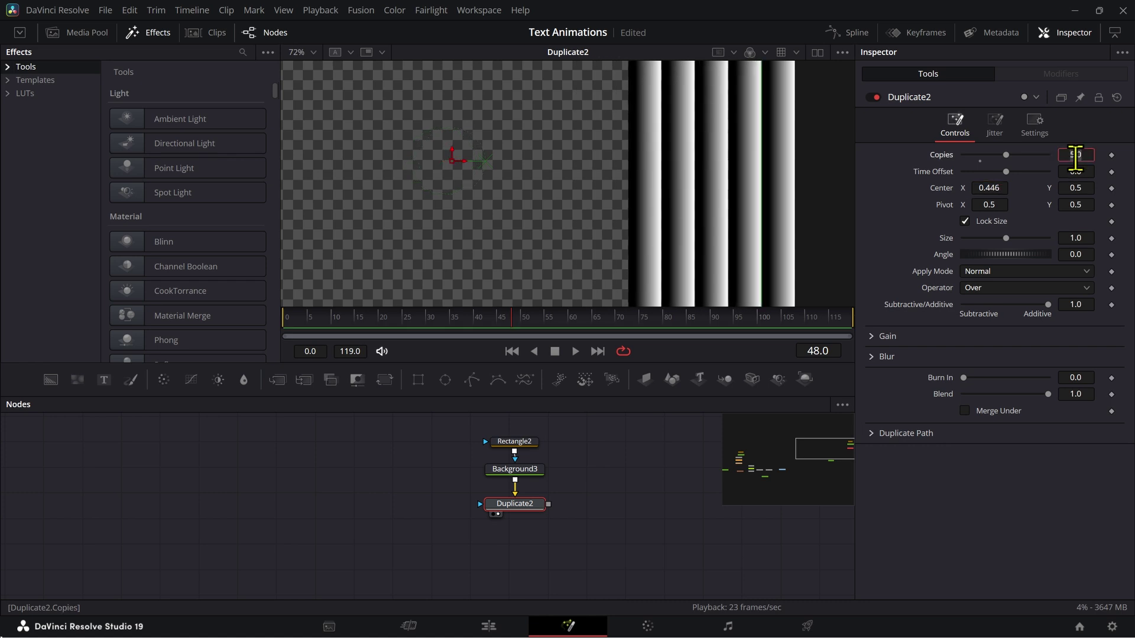
{"action": "type", "text": "6"}
{"action": "key", "text": "Return"}
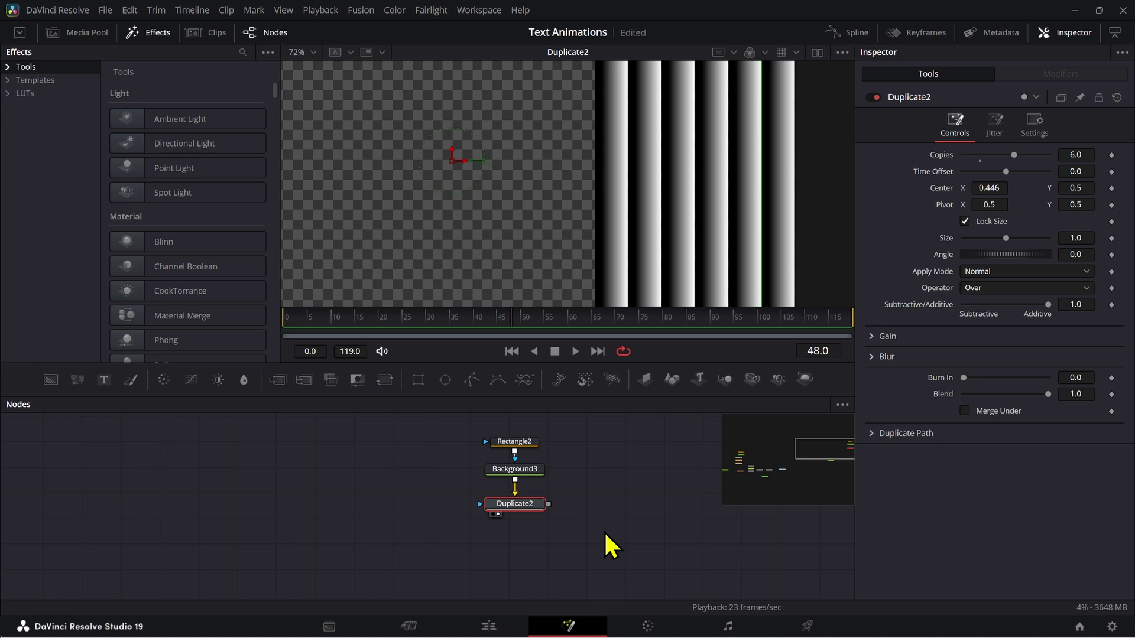
Add a Blur node after the duplicated stripes and set its blur size to 8.7.
{"action": "key", "text": "shift+space"}
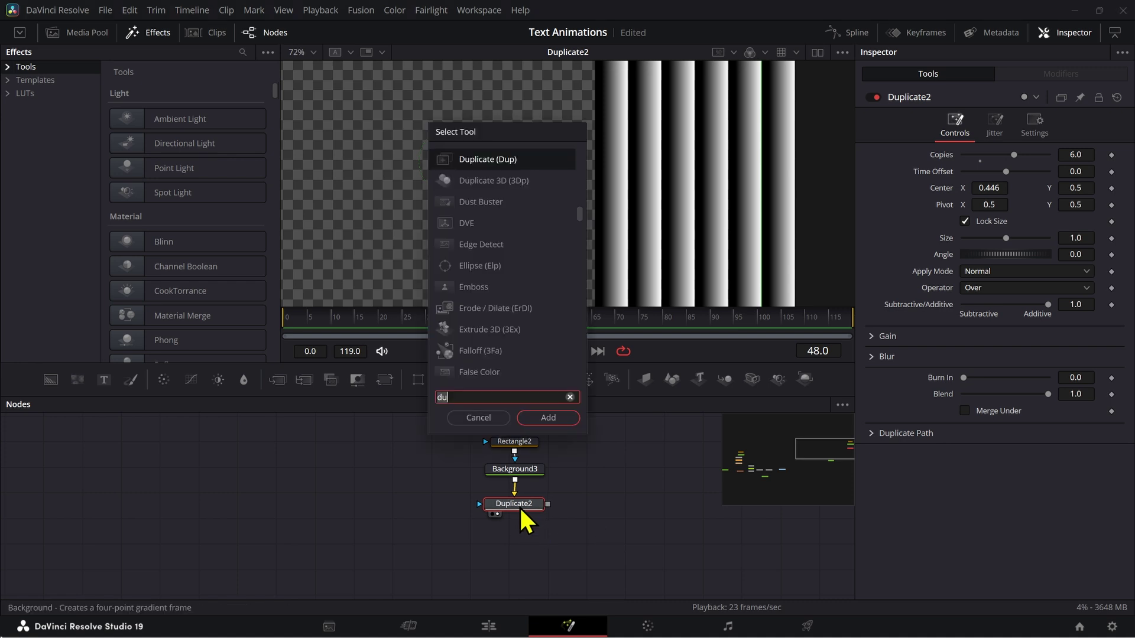
{"action": "type", "text": "blur"}
{"action": "key", "text": "Return"}
{"action": "key", "text": "1"}
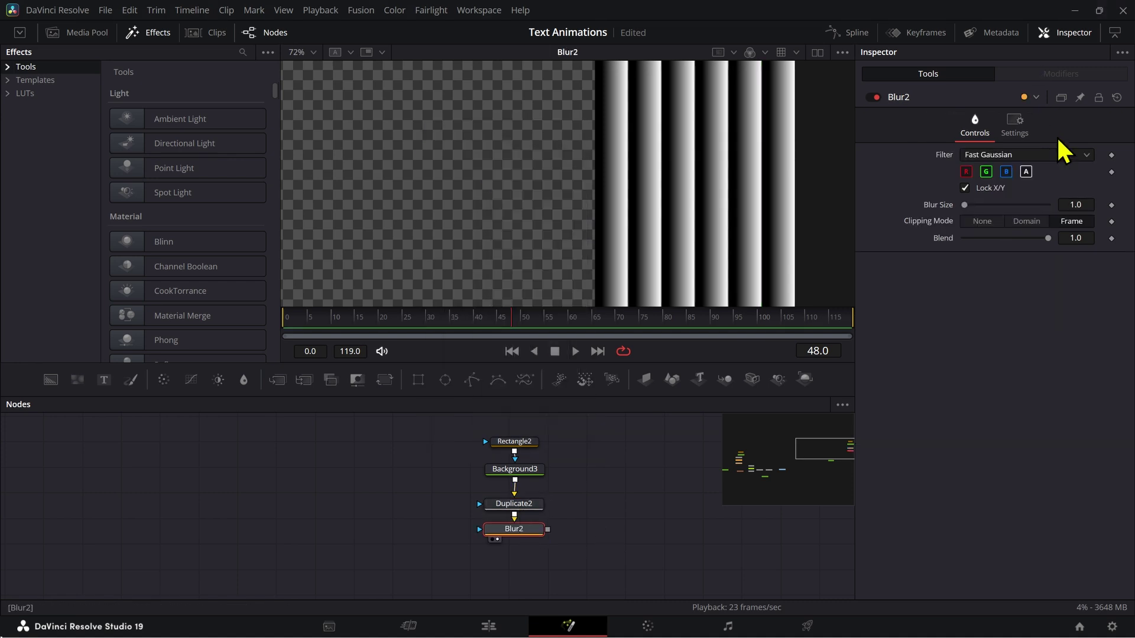
{"action": "left_click_drag", "start_coordinate": [1076, 207], "coordinate": [1121, 207]}
{"action": "scroll", "coordinate": [654, 160], "scroll_direction": "down", "scroll_amount": 2}
{"action": "scroll", "coordinate": [655, 159], "scroll_direction": "up", "scroll_amount": 2}
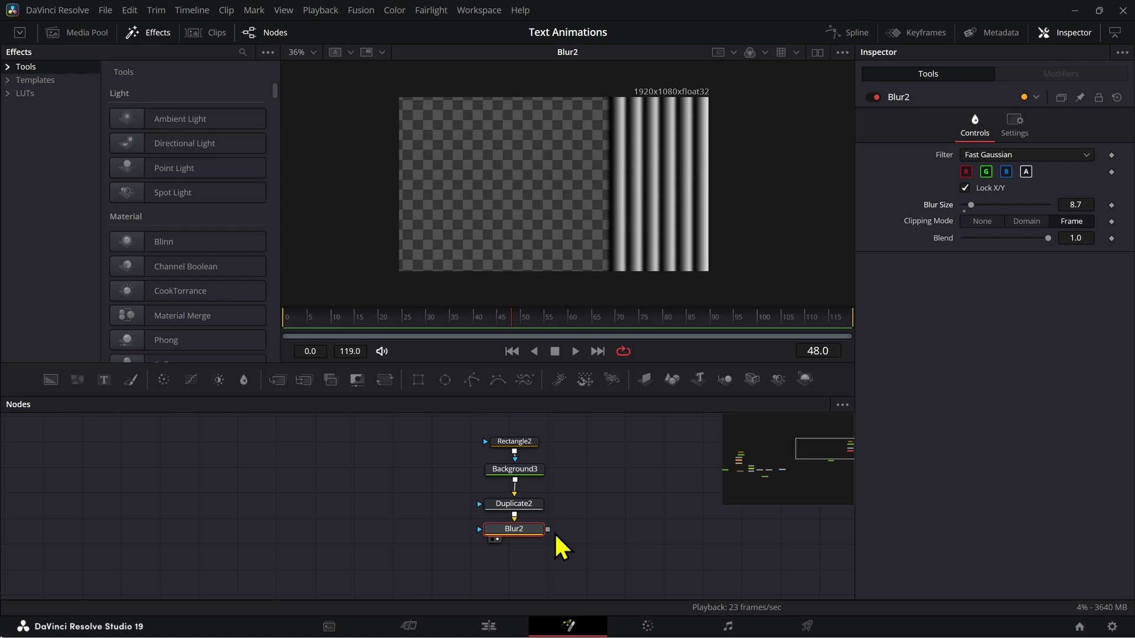
{"action": "scroll", "coordinate": [555, 534], "scroll_direction": "down", "scroll_amount": 3}
{"action": "scroll", "coordinate": [546, 533], "scroll_direction": "up", "scroll_amount": 1}
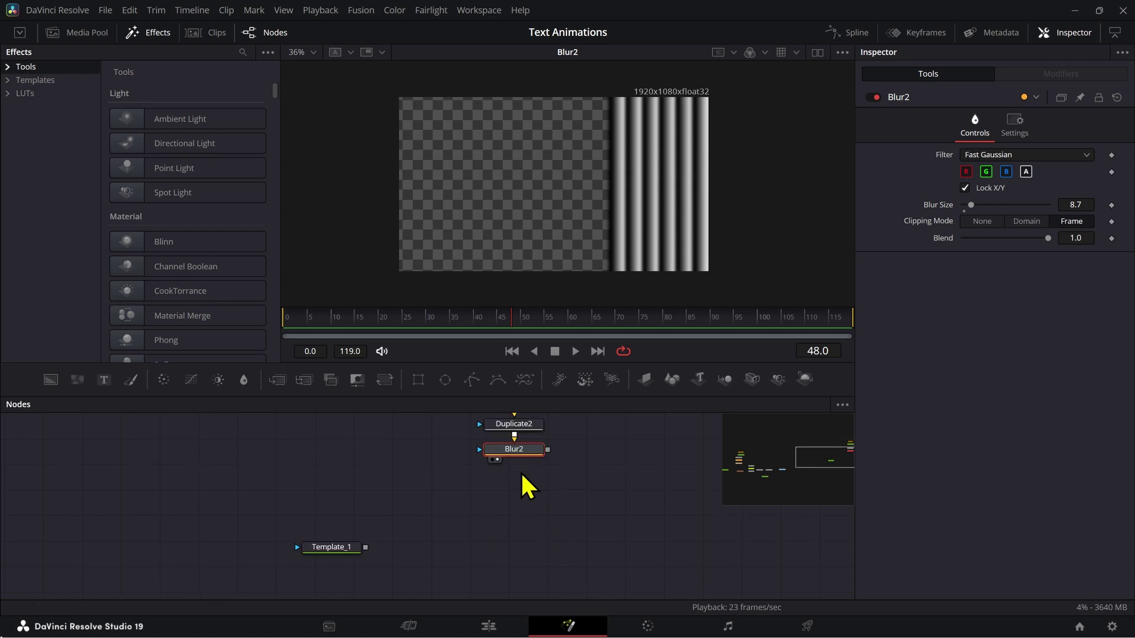
Add a Transform node after the blur, display it in the viewer, and try shifting the stripes horizontally before undoing the shift.
{"action": "key", "text": "shift+space"}
{"action": "type", "text": "trans"}
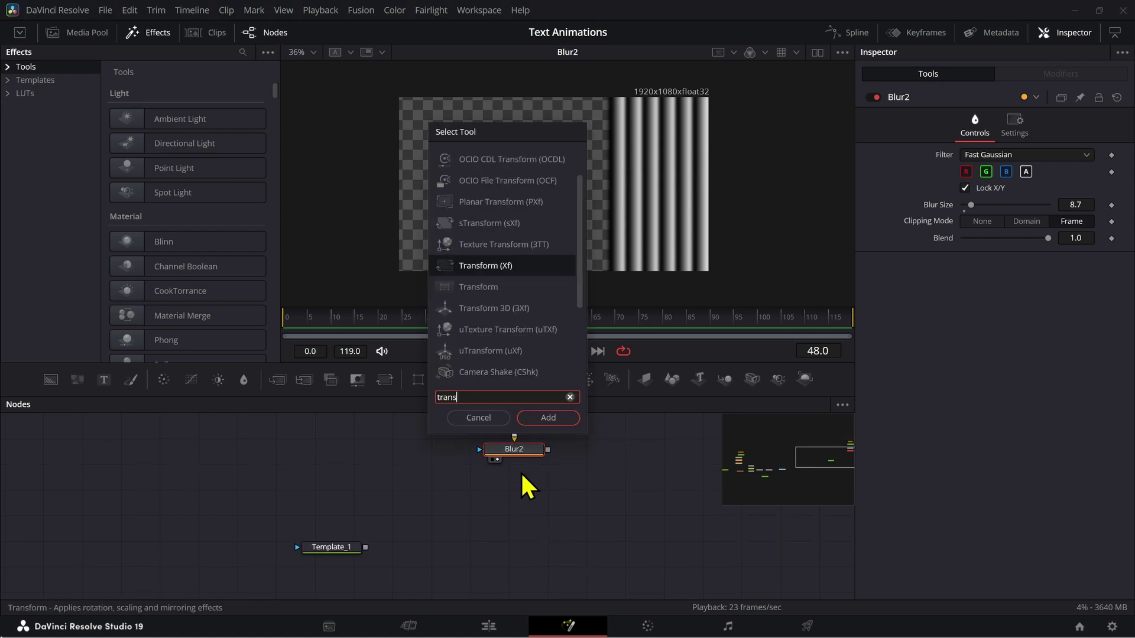
{"action": "key", "text": "Return"}
{"action": "key", "text": "2"}
{"action": "left_click_drag", "start_coordinate": [996, 170], "coordinate": [956, 171]}
{"action": "key", "text": "ctrl+z"}
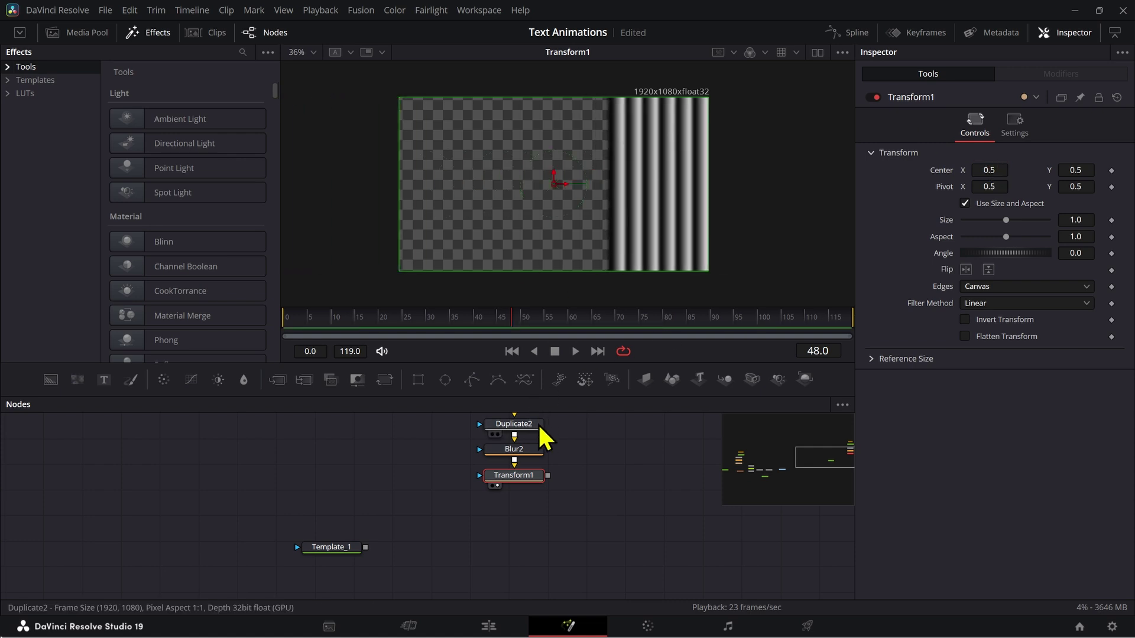
Add a Displace node after the GLASS text, feed the stripes' Transform node into its foreground input, and view the result.
{"action": "left_click", "coordinate": [324, 548]}
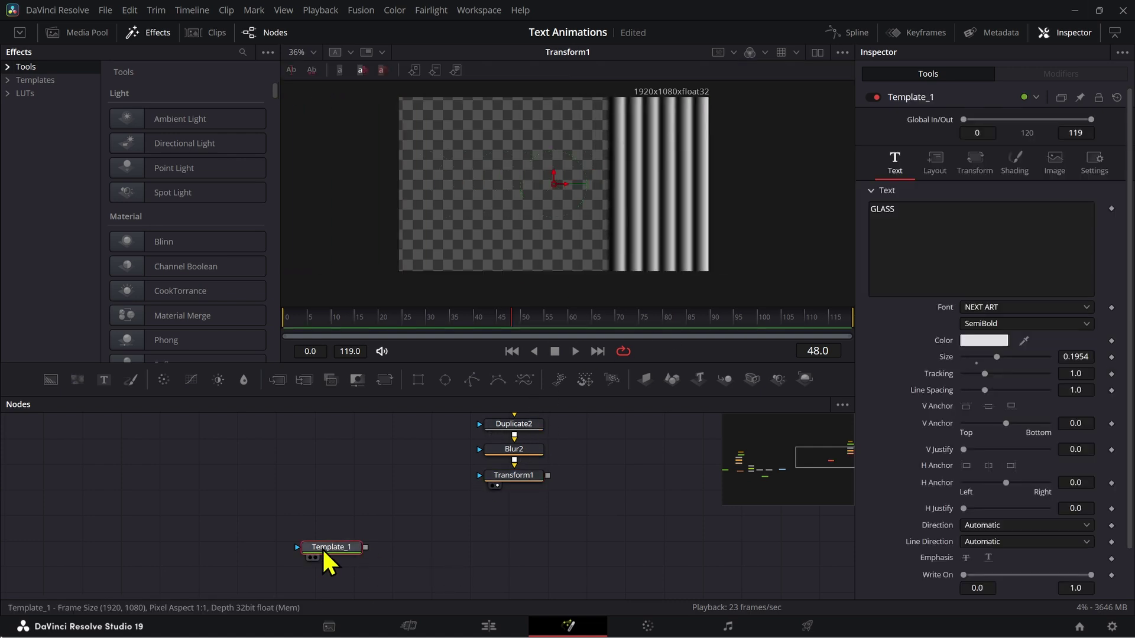
{"action": "key", "text": "shift+space"}
{"action": "type", "text": "dis"}
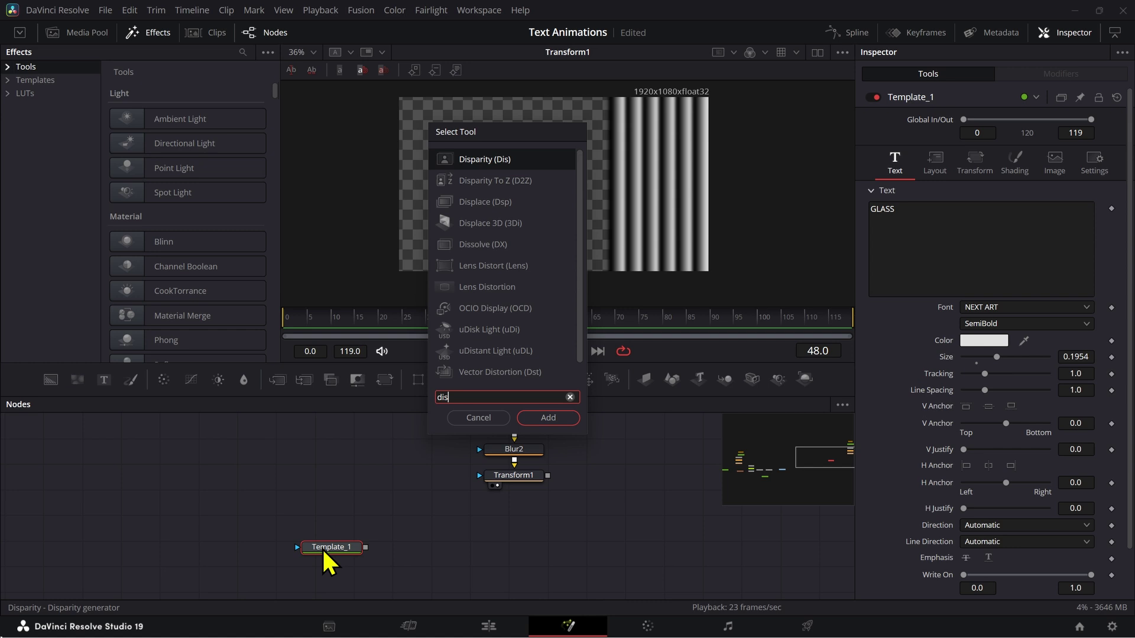
{"action": "type", "text": "pa"}
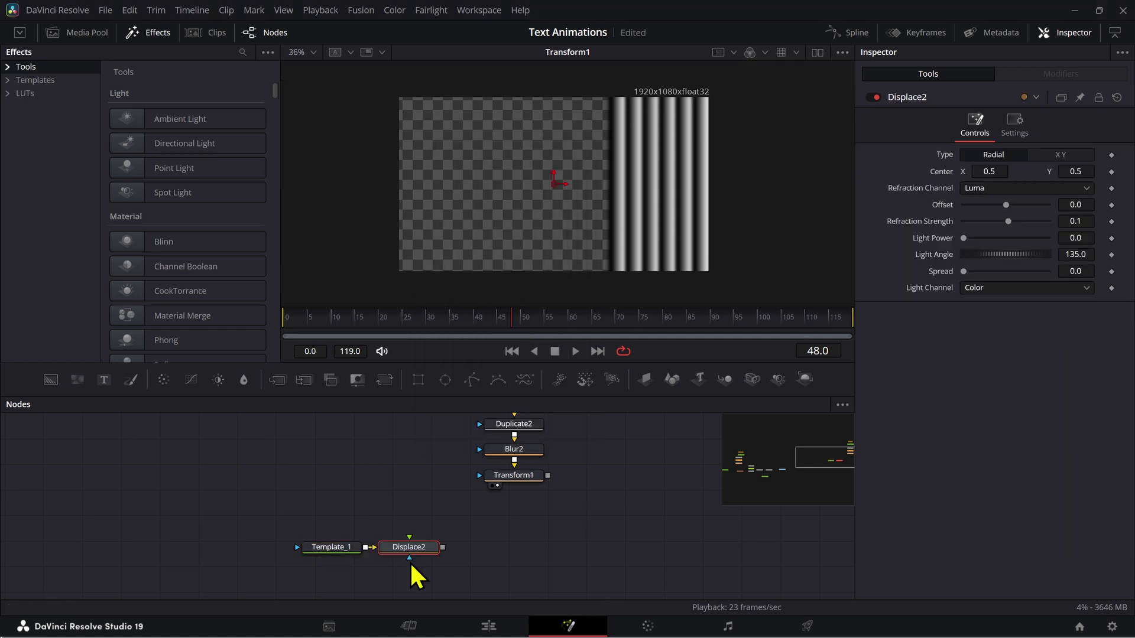
{"action": "left_click_drag", "start_coordinate": [413, 549], "coordinate": [510, 549]}
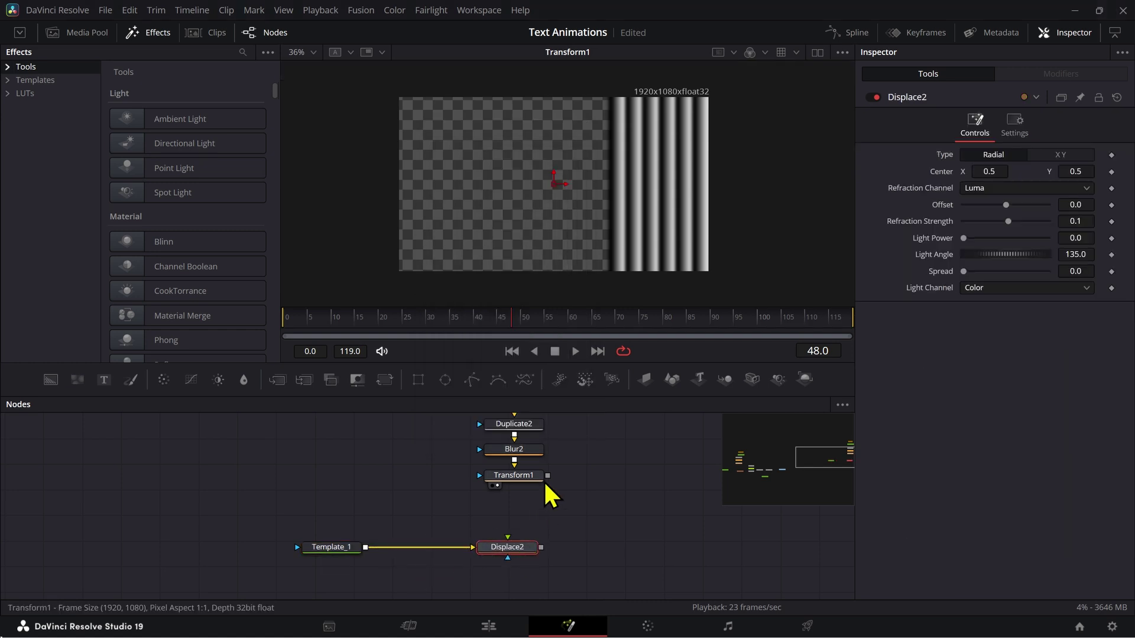
{"action": "left_click_drag", "start_coordinate": [547, 476], "coordinate": [517, 548]}
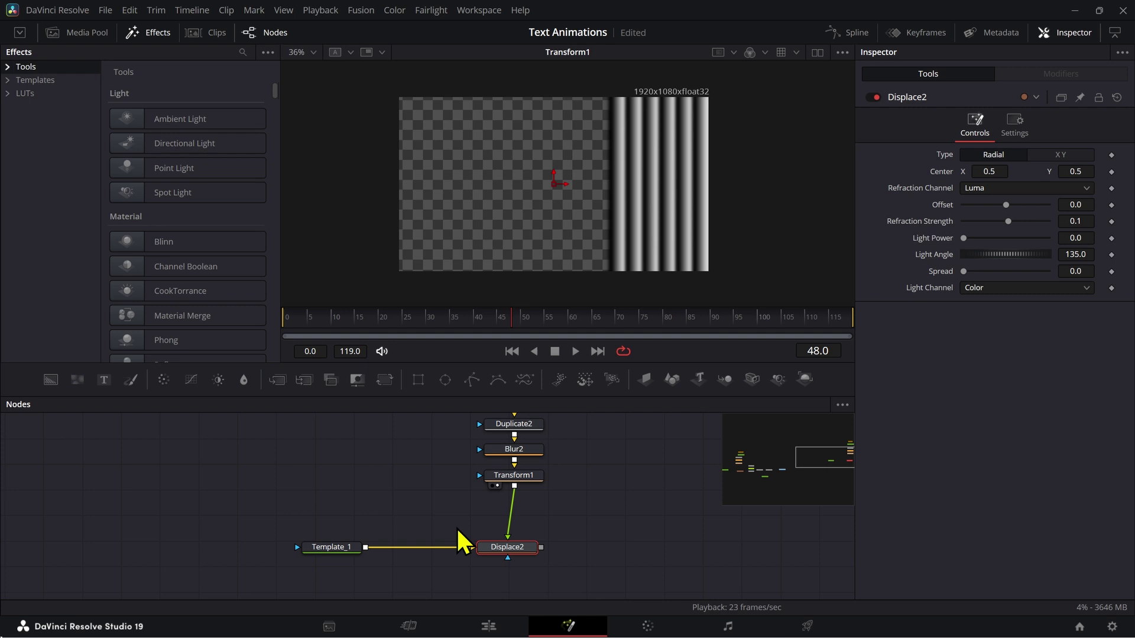
{"action": "key", "text": "1"}
Try shifting the stripes to a center X of 0.366 in the Transform node and undo the shift.
{"action": "left_click", "coordinate": [533, 479]}
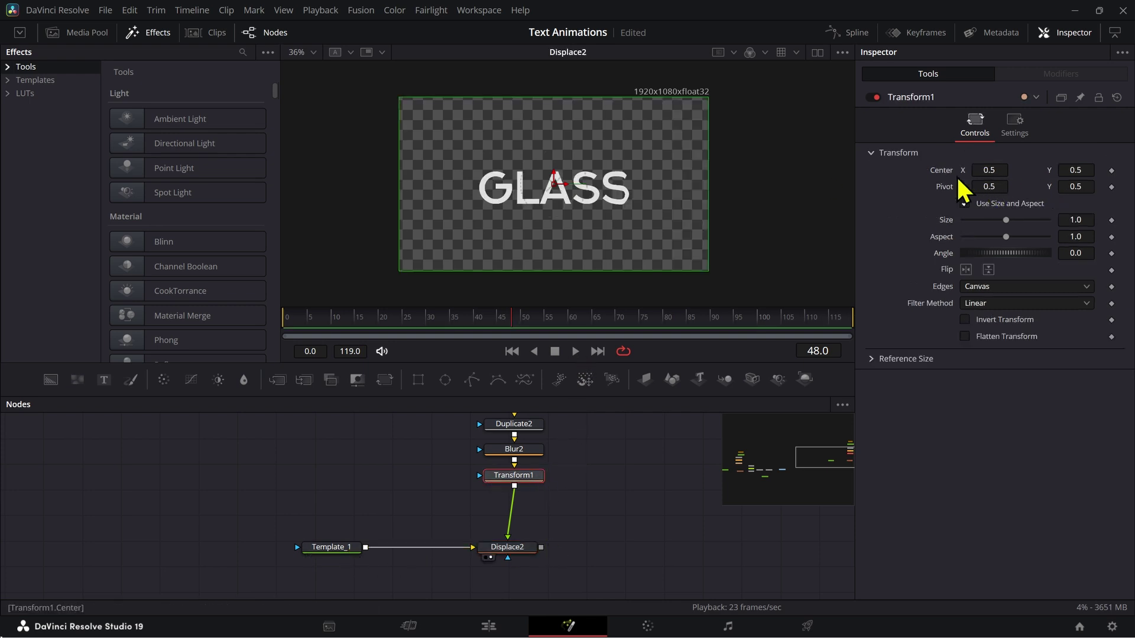
{"action": "mouse_move", "coordinate": [985, 170]}
{"action": "left_mouse_down"}
{"action": "mouse_move", "coordinate": [915, 170]}
{"action": "mouse_move", "coordinate": [965, 169]}
{"action": "left_mouse_up"}
{"action": "scroll", "coordinate": [620, 192], "scroll_direction": "up", "scroll_amount": 3}
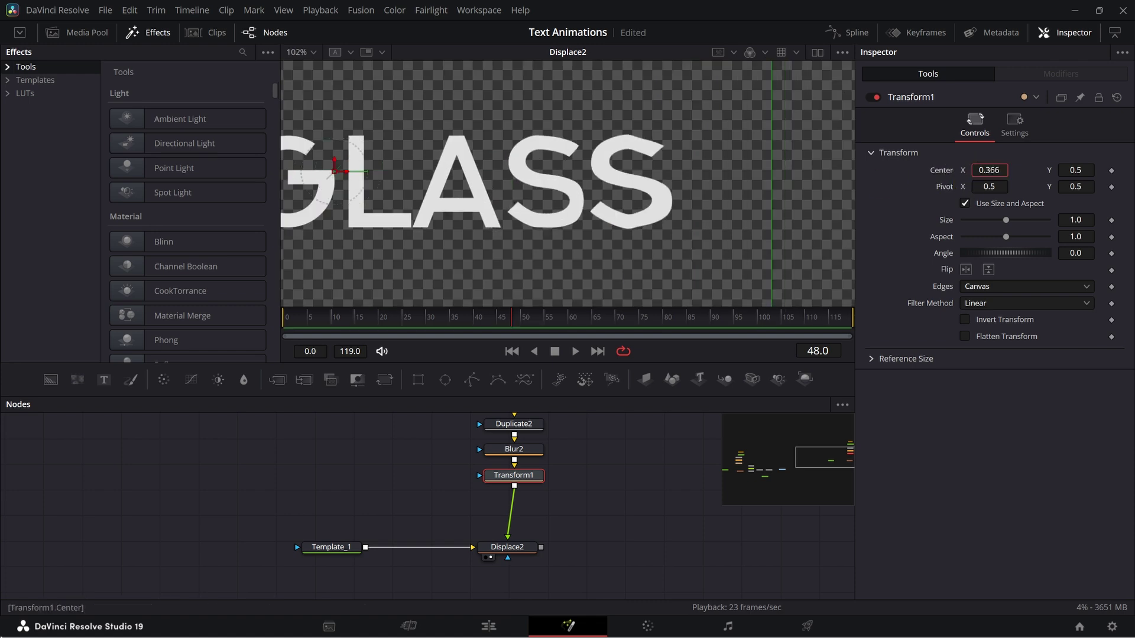
{"action": "key", "text": "ctrl+z"}
{"action": "scroll", "coordinate": [692, 197], "scroll_direction": "down", "scroll_amount": 3}
{"action": "key", "text": "ctrl+z"}
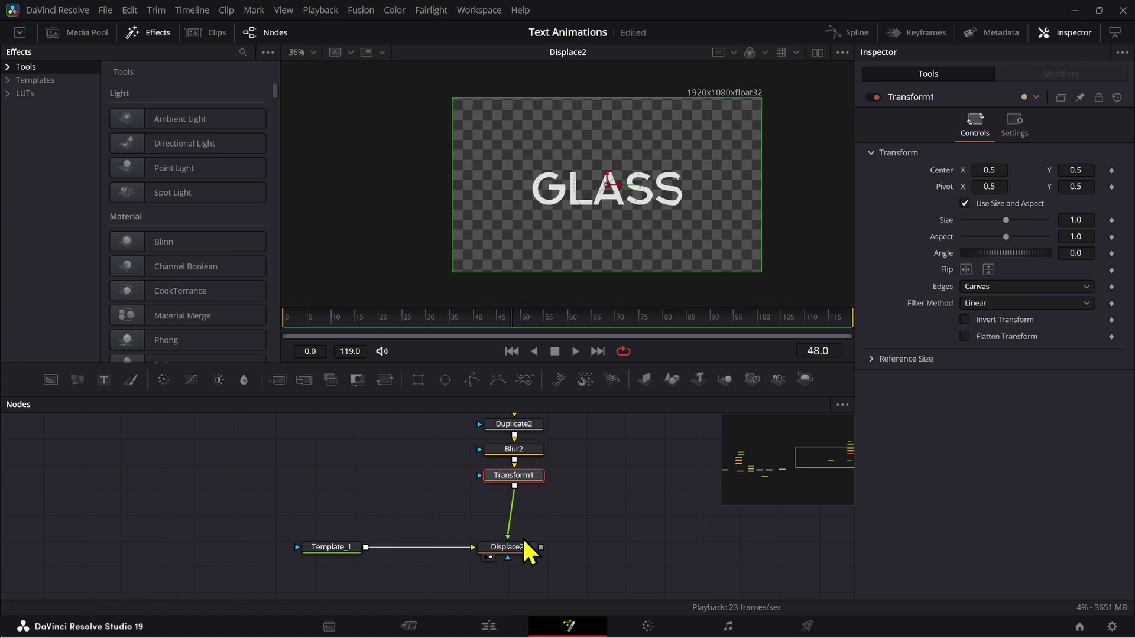
Copy the original Displace1 node and paste its settings onto Displace2, giving it XY type, X refraction -0.039 and Y refraction -0.0224.
{"action": "left_click", "coordinate": [513, 547]}
{"action": "scroll", "coordinate": [513, 548], "scroll_direction": "down", "scroll_amount": 5}
{"action": "left_click", "coordinate": [150, 580]}
{"action": "scroll", "coordinate": [633, 464], "scroll_direction": "up", "scroll_amount": 4}
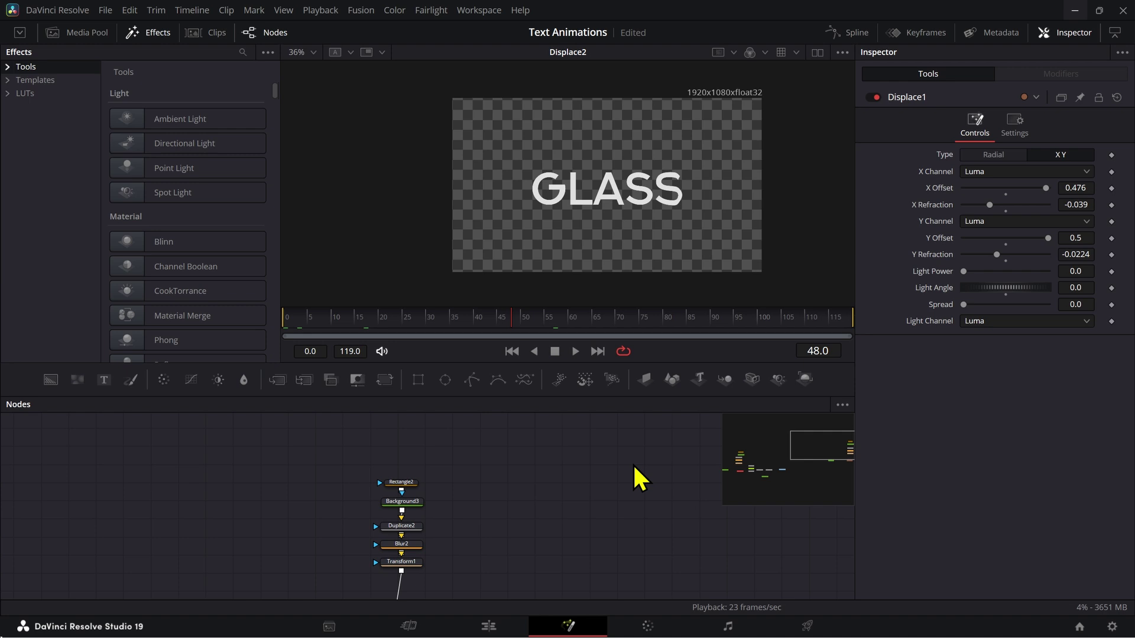
{"action": "scroll", "coordinate": [539, 463], "scroll_direction": "down", "scroll_amount": 3}
{"action": "left_click_drag", "start_coordinate": [433, 494], "coordinate": [610, 514]}
{"action": "scroll", "coordinate": [384, 531], "scroll_direction": "down", "scroll_amount": 4}
{"action": "scroll", "coordinate": [133, 585], "scroll_direction": "up", "scroll_amount": 4}
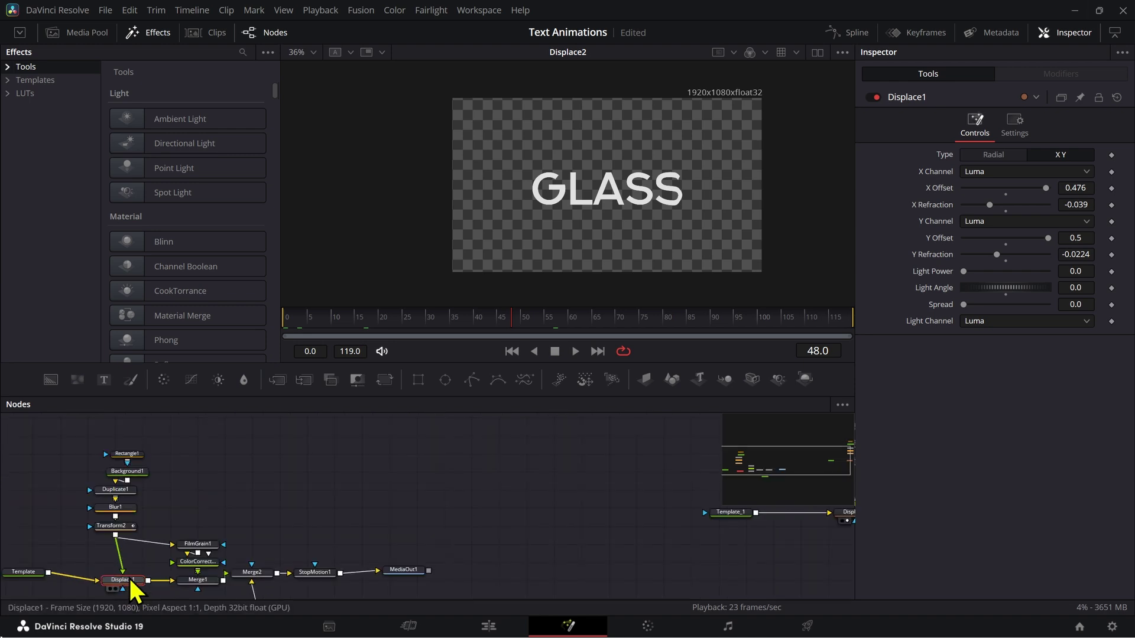
{"action": "scroll", "coordinate": [414, 505], "scroll_direction": "right", "scroll_amount": 5}
{"action": "scroll", "coordinate": [570, 524], "scroll_direction": "up", "scroll_amount": 2}
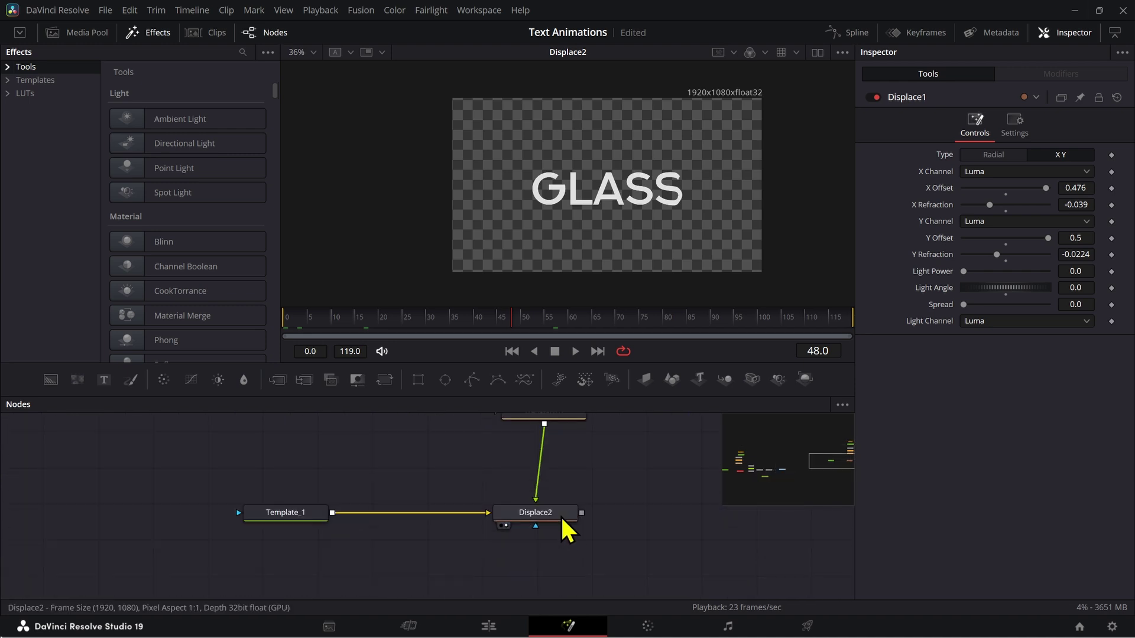
{"action": "left_click", "coordinate": [559, 517]}
{"action": "right_click", "coordinate": [565, 532]}
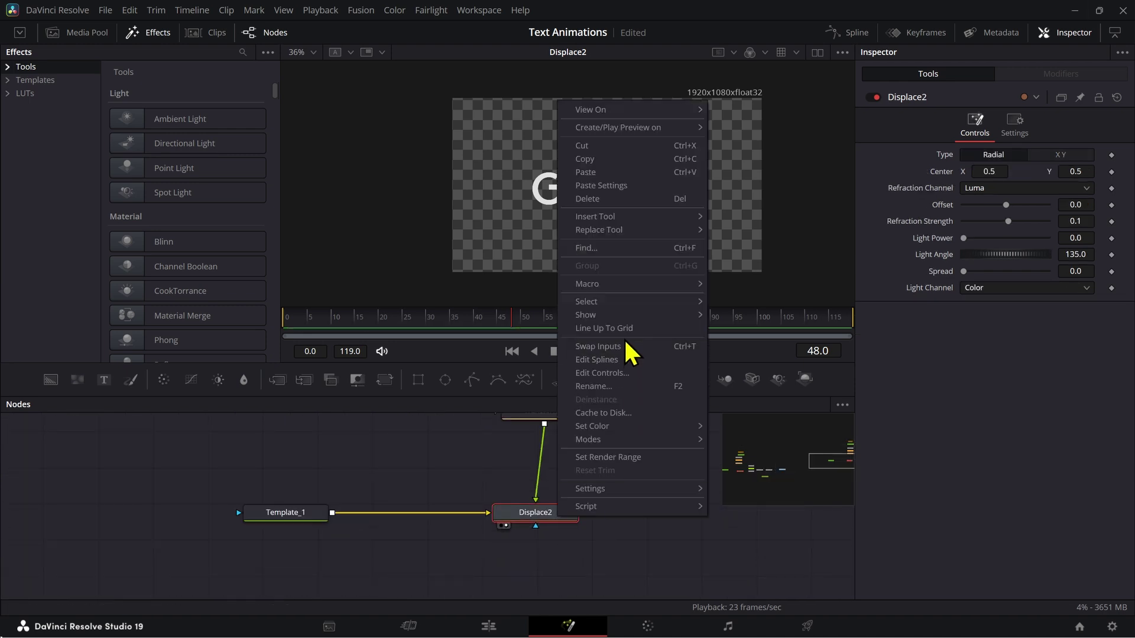
{"action": "left_click", "coordinate": [654, 188]}
{"action": "scroll", "coordinate": [648, 192], "scroll_direction": "up", "scroll_amount": 4}
{"action": "scroll", "coordinate": [554, 524], "scroll_direction": "up", "scroll_amount": 2}
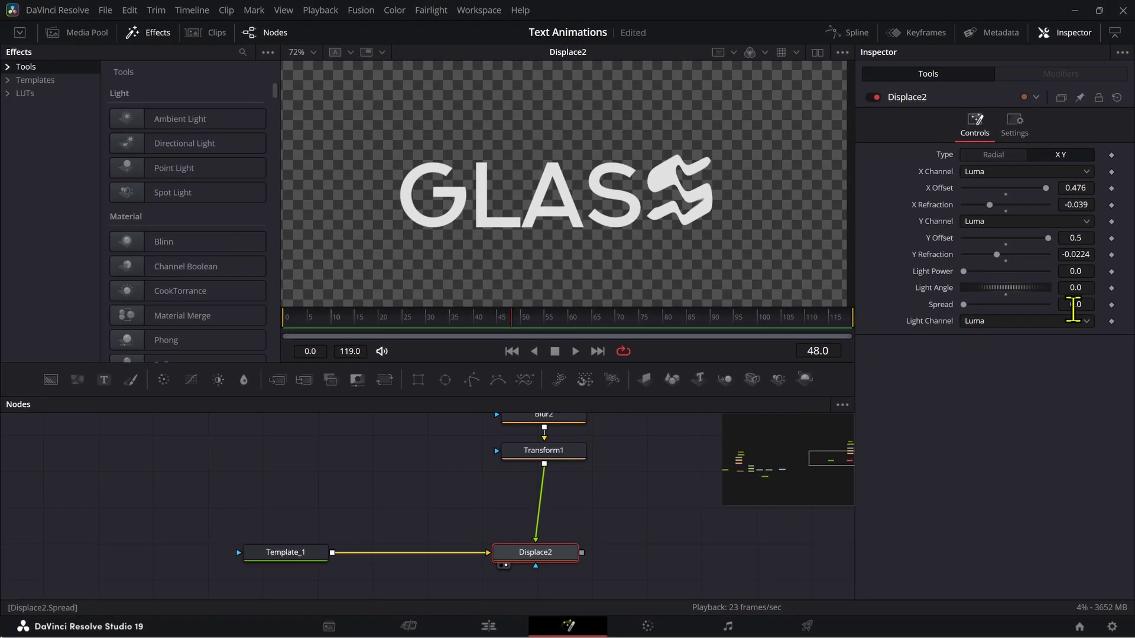
Try a spread of 0.231 on the Displace2 node and reset it to the default.
{"action": "left_click", "coordinate": [1075, 304]}
{"action": "type", "text": "0.26"}
{"action": "key", "text": "Return"}
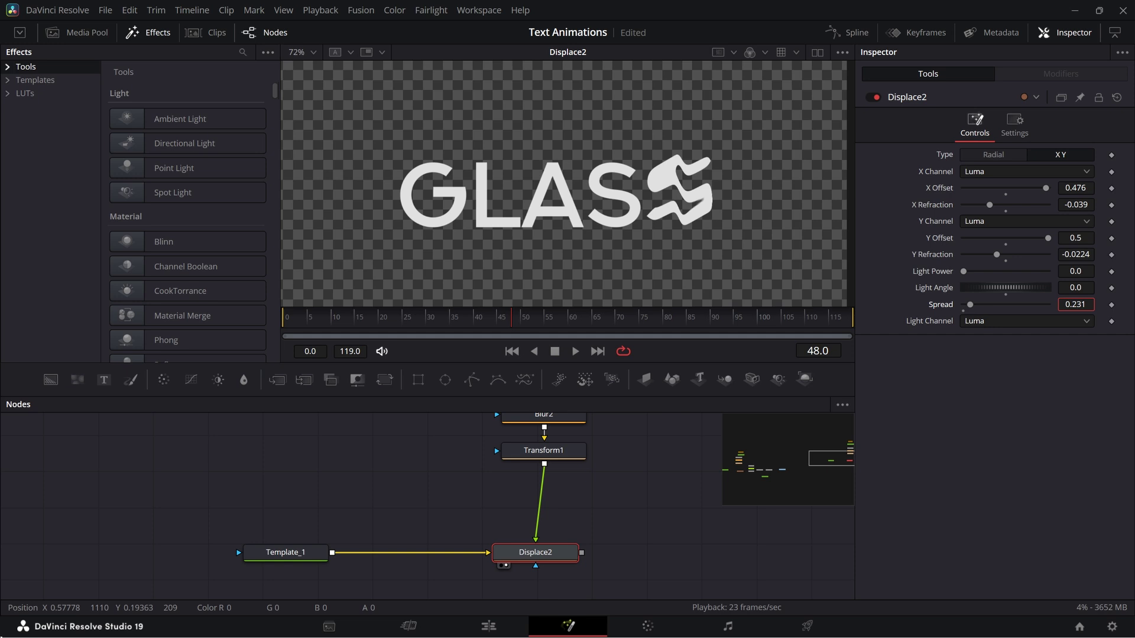
{"action": "double_click", "coordinate": [942, 306]}
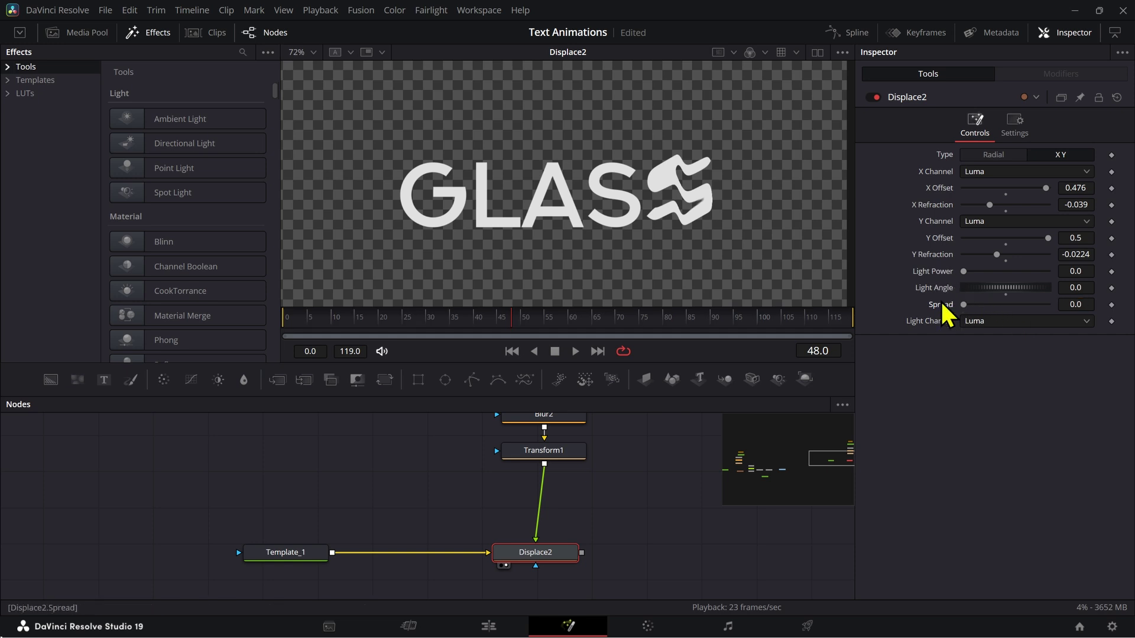
Try moving the stripes' Transform node to a center X of 0.494 and reset its center to the default.
{"action": "left_click", "coordinate": [566, 452]}
{"action": "mouse_move", "coordinate": [980, 171]}
{"action": "left_mouse_down"}
{"action": "mouse_move", "coordinate": [926, 171]}
{"action": "mouse_move", "coordinate": [977, 171]}
{"action": "left_mouse_up"}
{"action": "scroll", "coordinate": [746, 196], "scroll_direction": "down", "scroll_amount": 2}
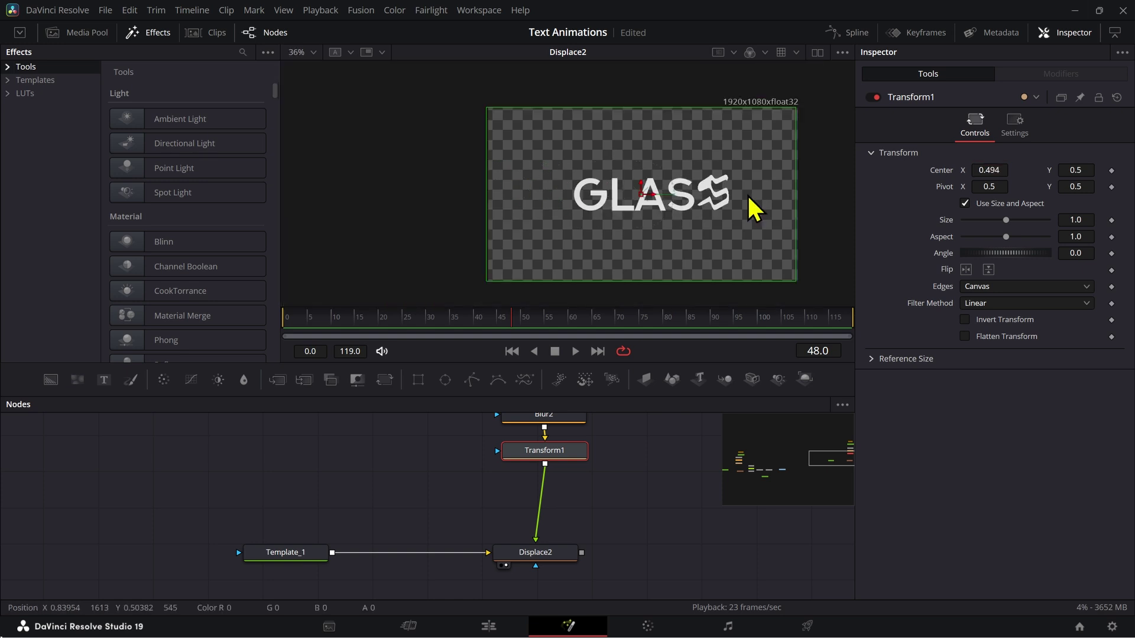
{"action": "double_click", "coordinate": [942, 170]}
Keyframe the stripes' center X at 0.5 on frame 0 and 0.259 on frame 35.
{"action": "left_click", "coordinate": [380, 321]}
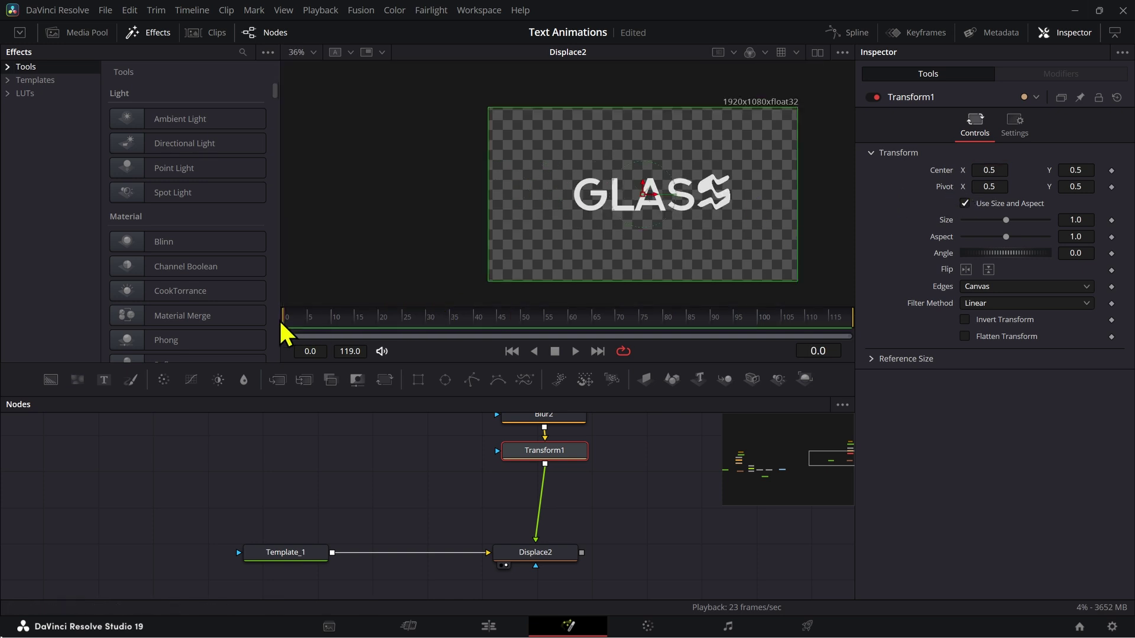
{"action": "left_click", "coordinate": [1110, 172]}
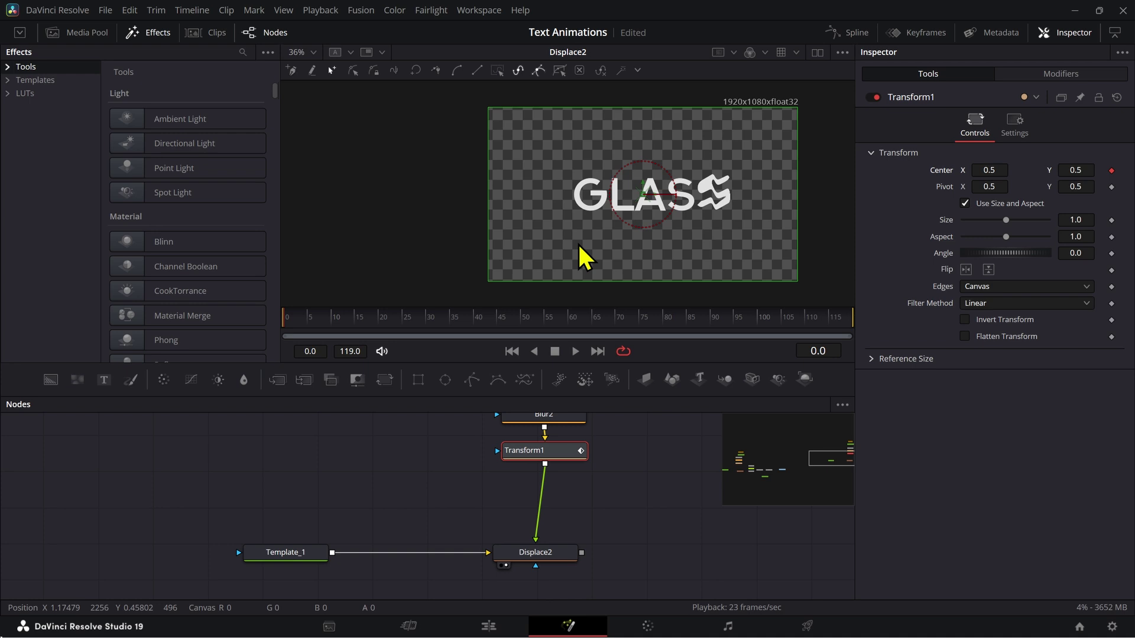
{"action": "left_click", "coordinate": [451, 322]}
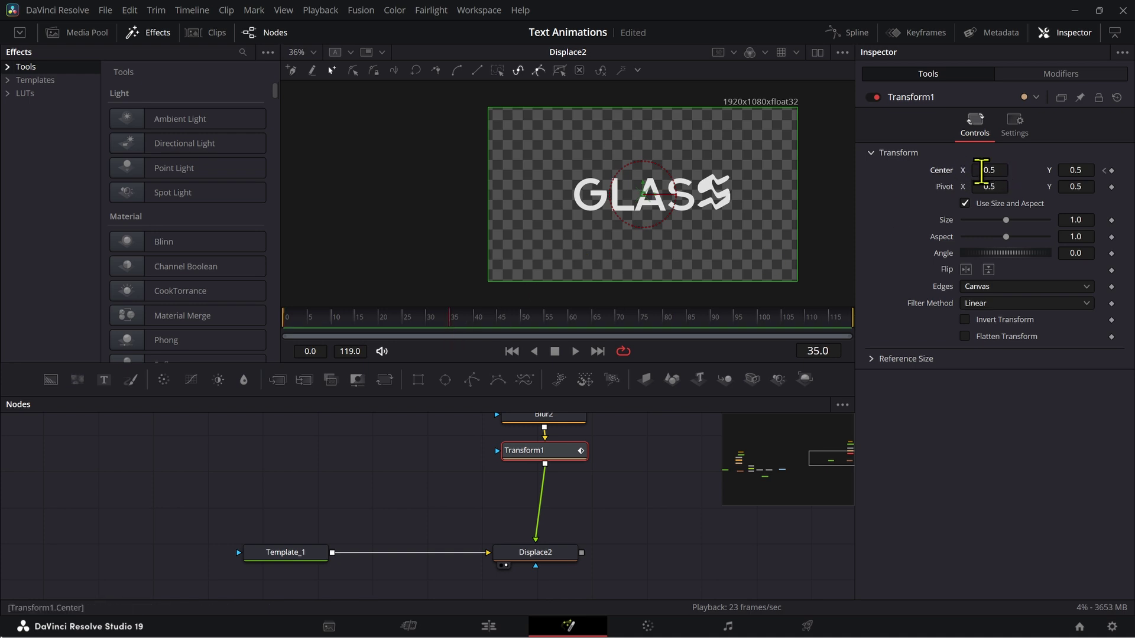
{"action": "left_click_drag", "start_coordinate": [982, 172], "coordinate": [976, 192]}
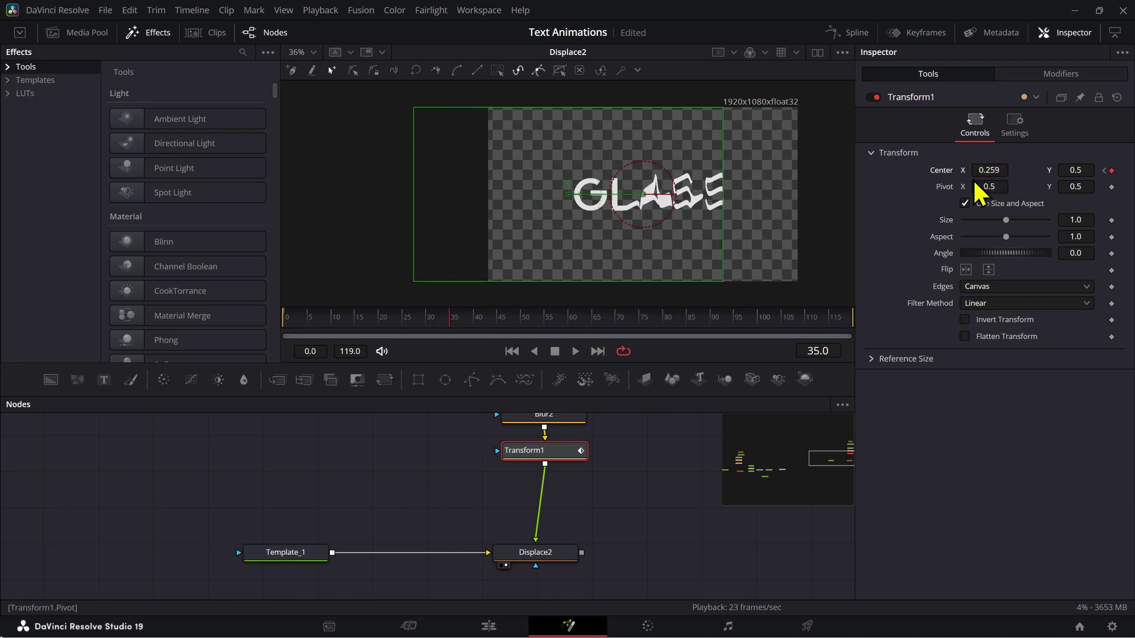
Keyframe the stripes moving slightly back at frame 45 and to a center X of -0.235 at frame 75.
{"action": "left_click", "coordinate": [499, 322]}
{"action": "left_click_drag", "start_coordinate": [986, 173], "coordinate": [1005, 173]}
{"action": "left_click_drag", "start_coordinate": [637, 330], "coordinate": [640, 330]}
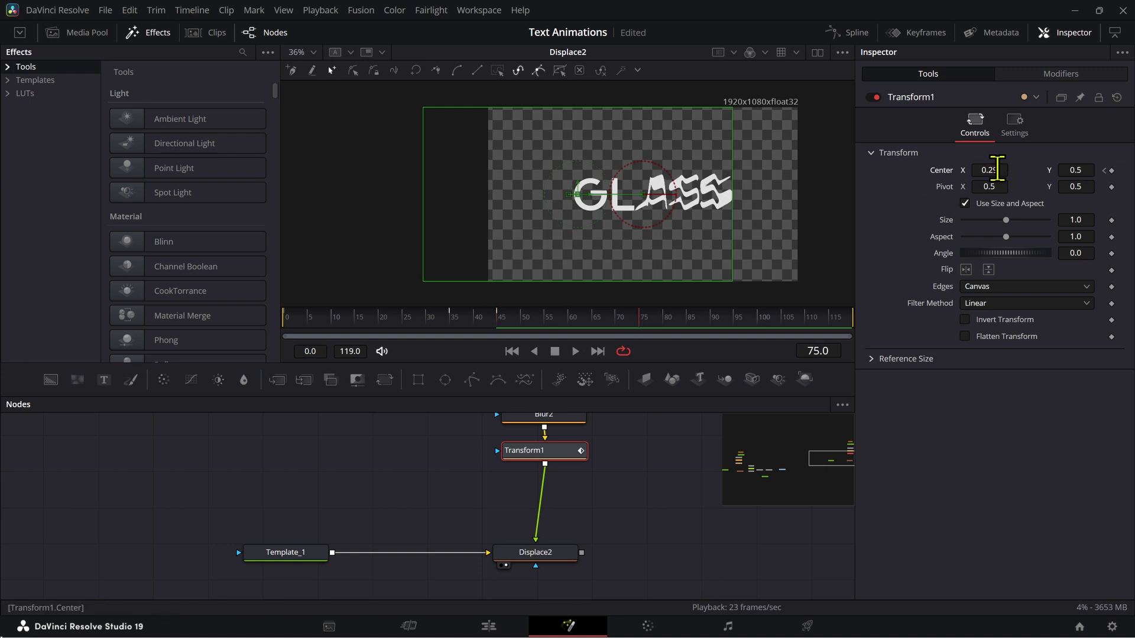
{"action": "left_click_drag", "start_coordinate": [997, 170], "coordinate": [648, 178]}
Fit the Transform node's displacement curve in the spline editor and ease all its keyframes, with ease in 46.4 and ease out 50.4.
{"action": "left_click", "coordinate": [521, 451]}
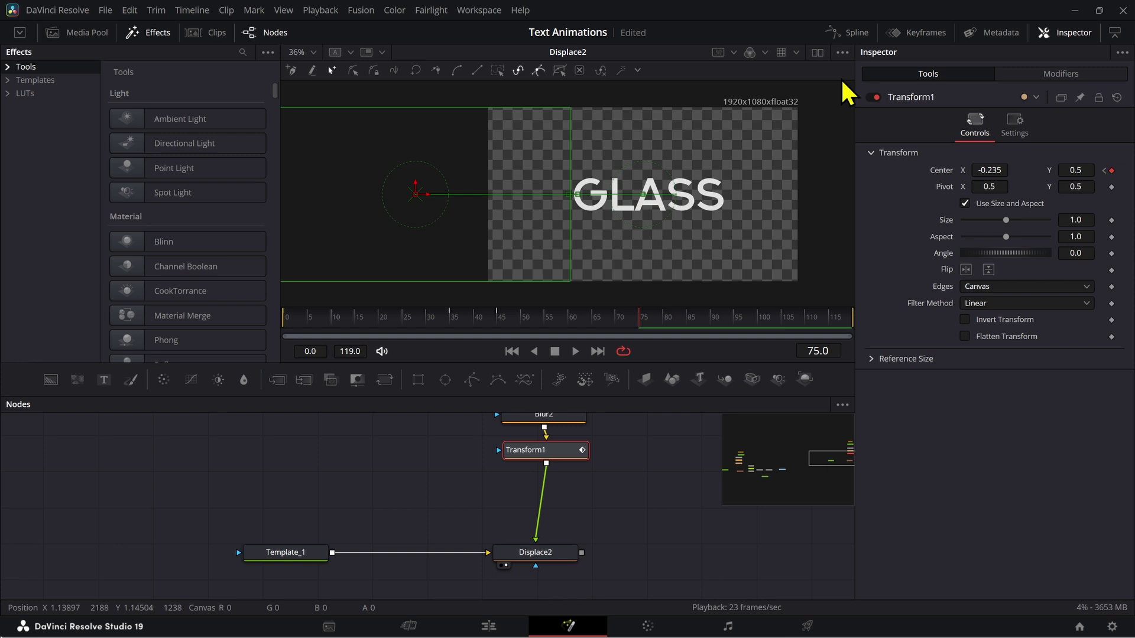
{"action": "left_click", "coordinate": [854, 33]}
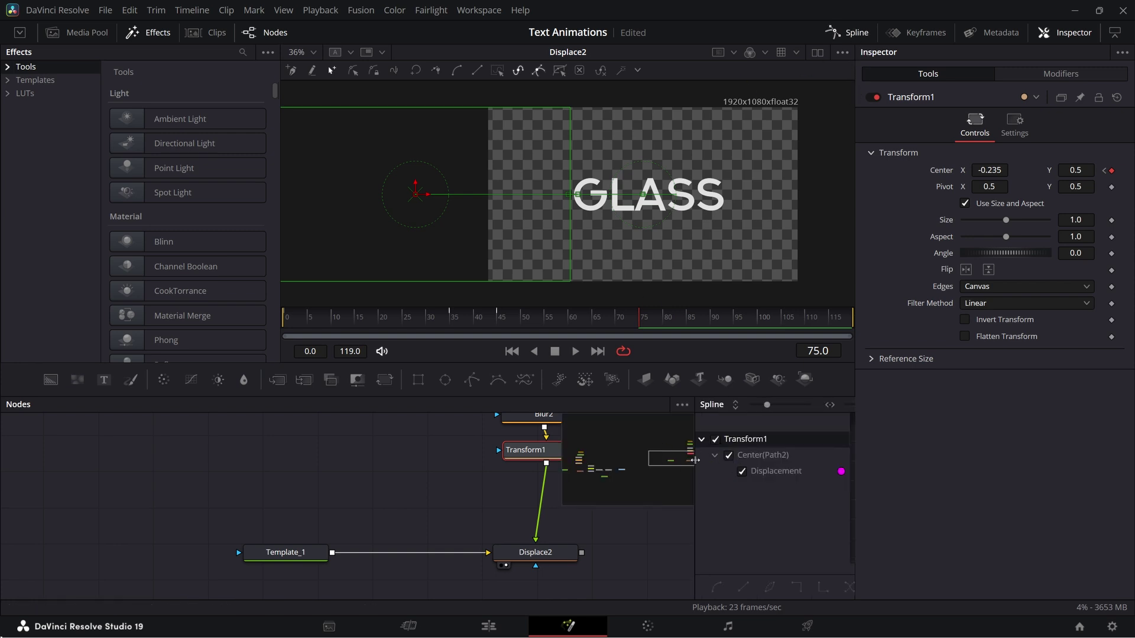
{"action": "left_click_drag", "start_coordinate": [695, 460], "coordinate": [516, 466]}
{"action": "left_click", "coordinate": [796, 407]}
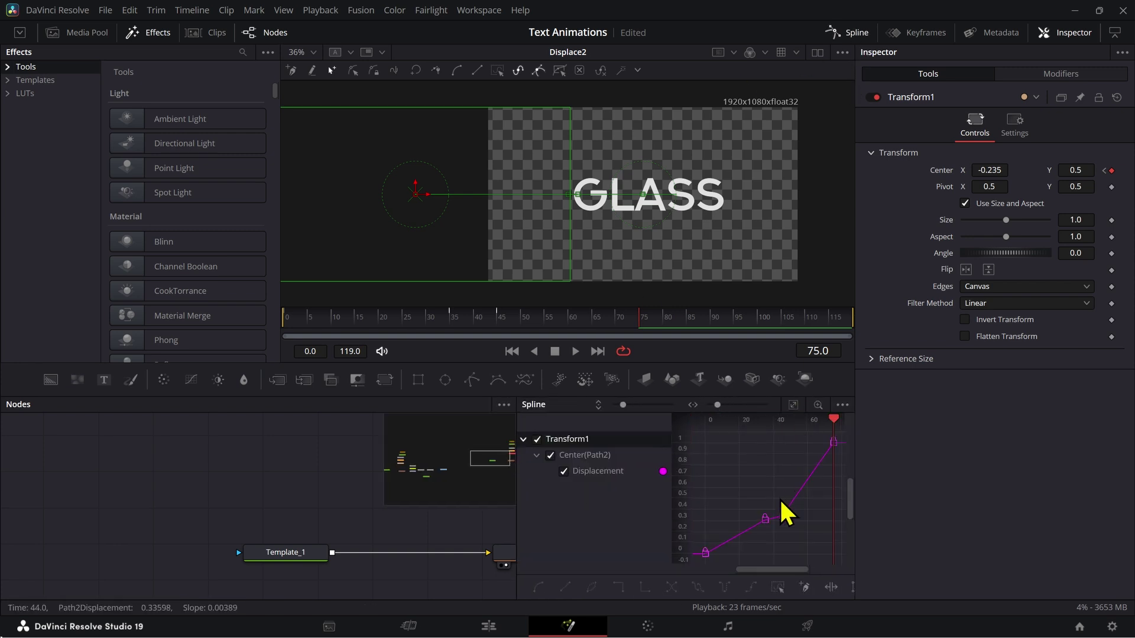
{"action": "key", "text": "ctrl+a"}
{"action": "key", "text": "t"}
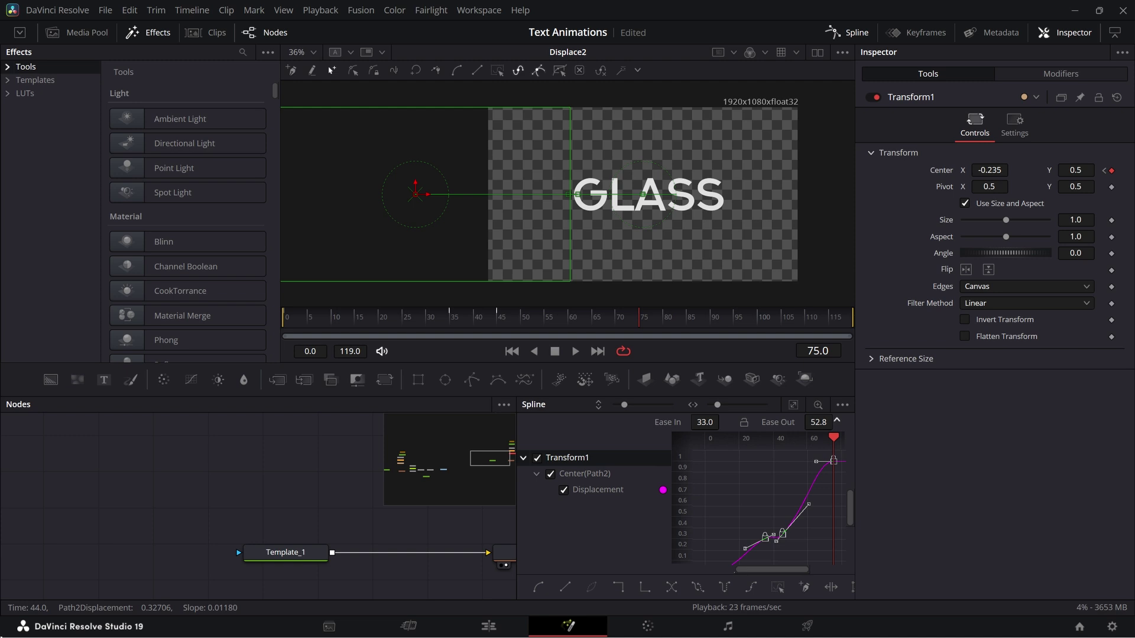
{"action": "left_click_drag", "start_coordinate": [837, 420], "coordinate": [835, 421]}
Play back the eased stripe animation from the early frames to check the text distortion, and close the spline editor.
{"action": "left_click", "coordinate": [345, 324]}
{"action": "key", "text": "space"}
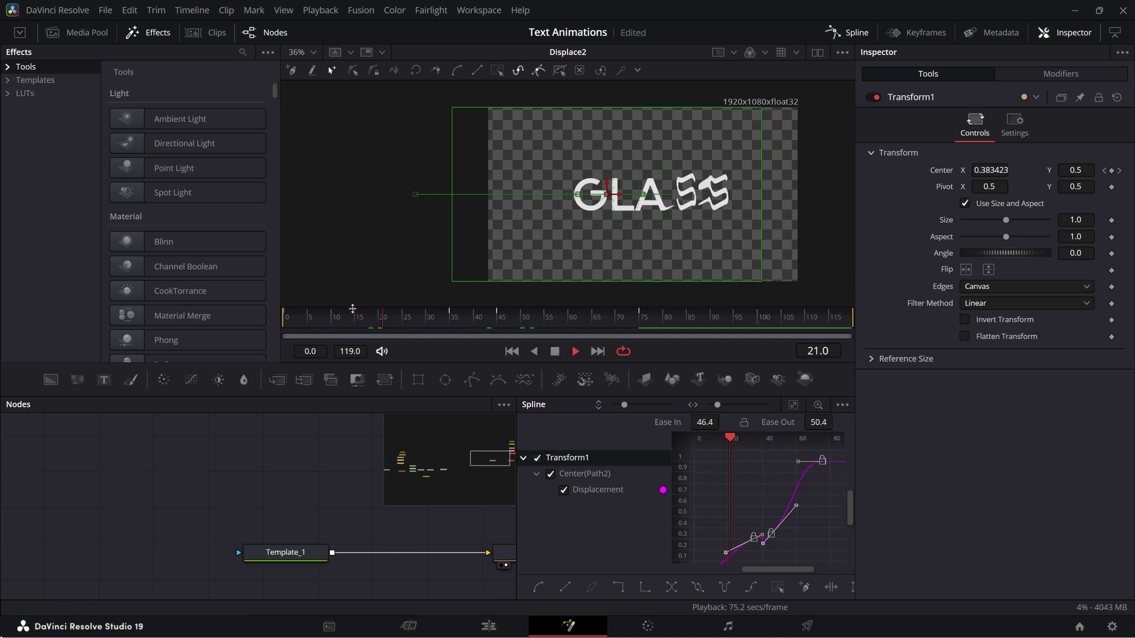
{"action": "left_click", "coordinate": [848, 32]}
{"action": "key", "text": "space"}
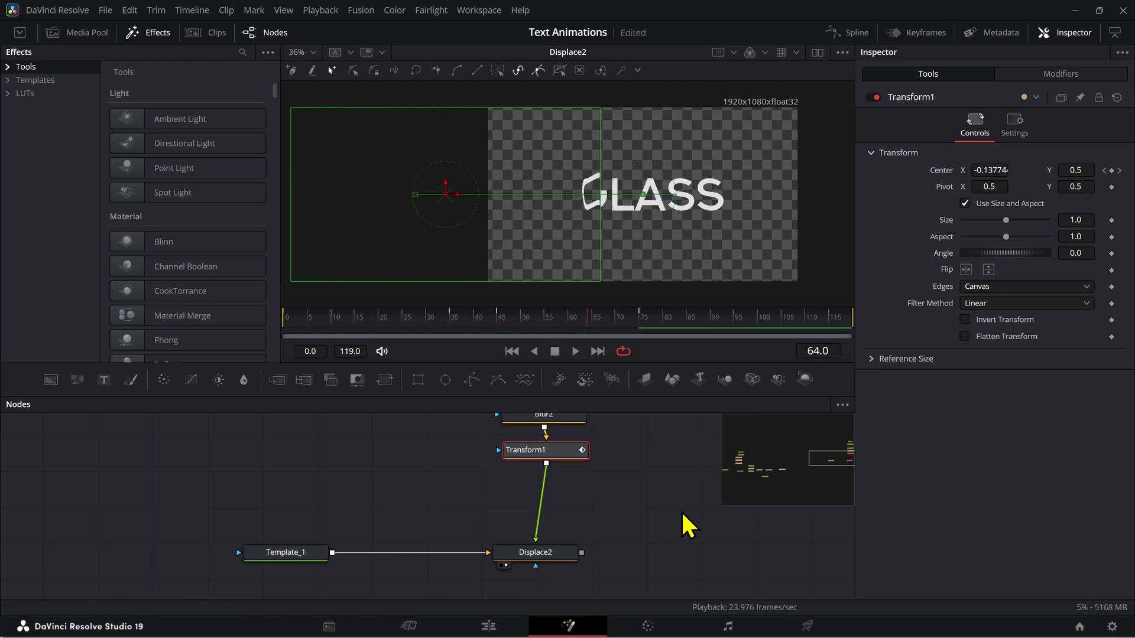
{"action": "left_click_drag", "start_coordinate": [697, 509], "coordinate": [600, 505]}
{"action": "left_click", "coordinate": [597, 502]}
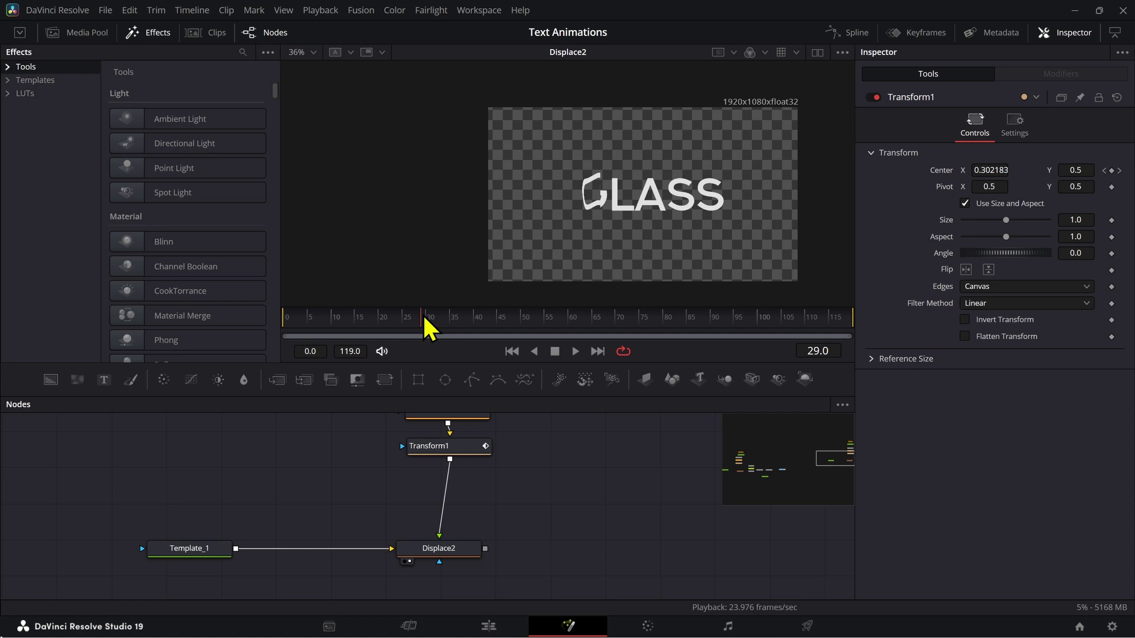
{"action": "left_click_drag", "start_coordinate": [424, 318], "coordinate": [315, 320]}
{"action": "key", "text": "space"}
{"action": "key", "text": "space"}
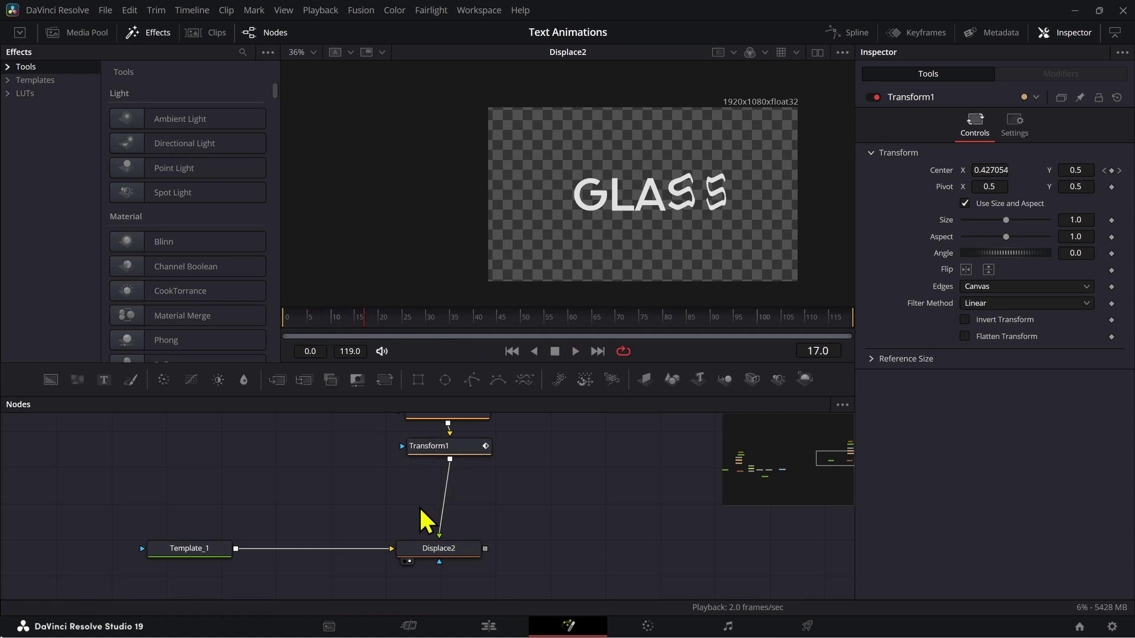
Add an unconnected Film Grain node beside the stripes' Transform node.
{"action": "left_click_drag", "start_coordinate": [576, 476], "coordinate": [545, 478]}
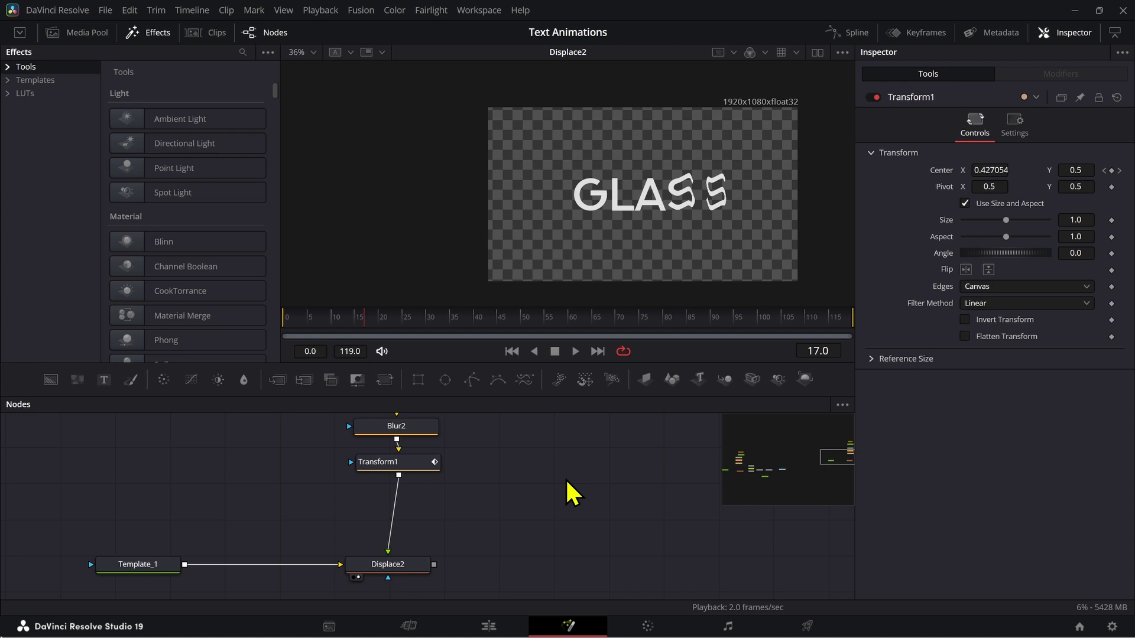
{"action": "left_click", "coordinate": [381, 467]}
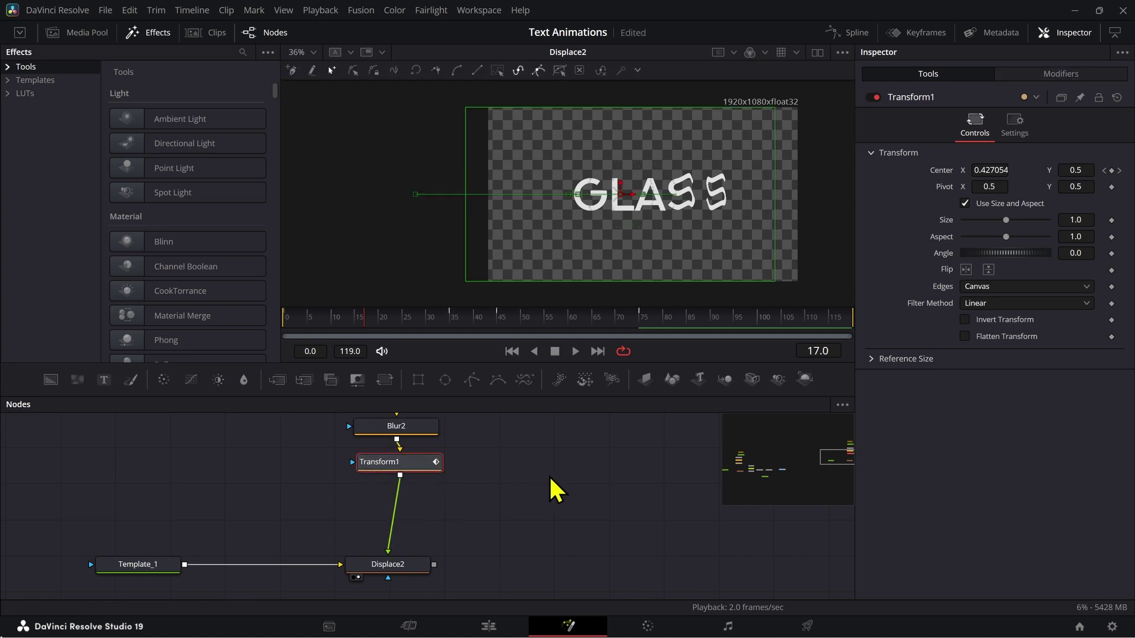
{"action": "left_click", "coordinate": [548, 474]}
{"action": "key", "text": "shift+space"}
{"action": "type", "text": "fil"}
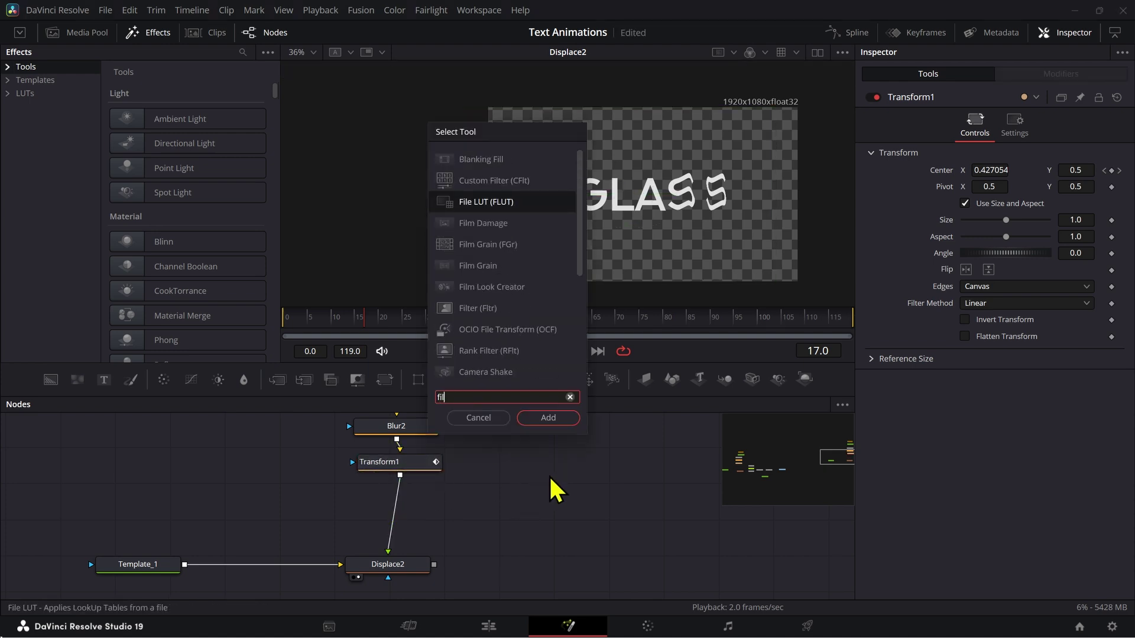
{"action": "type", "text": "m"}
{"action": "key", "text": "Return"}
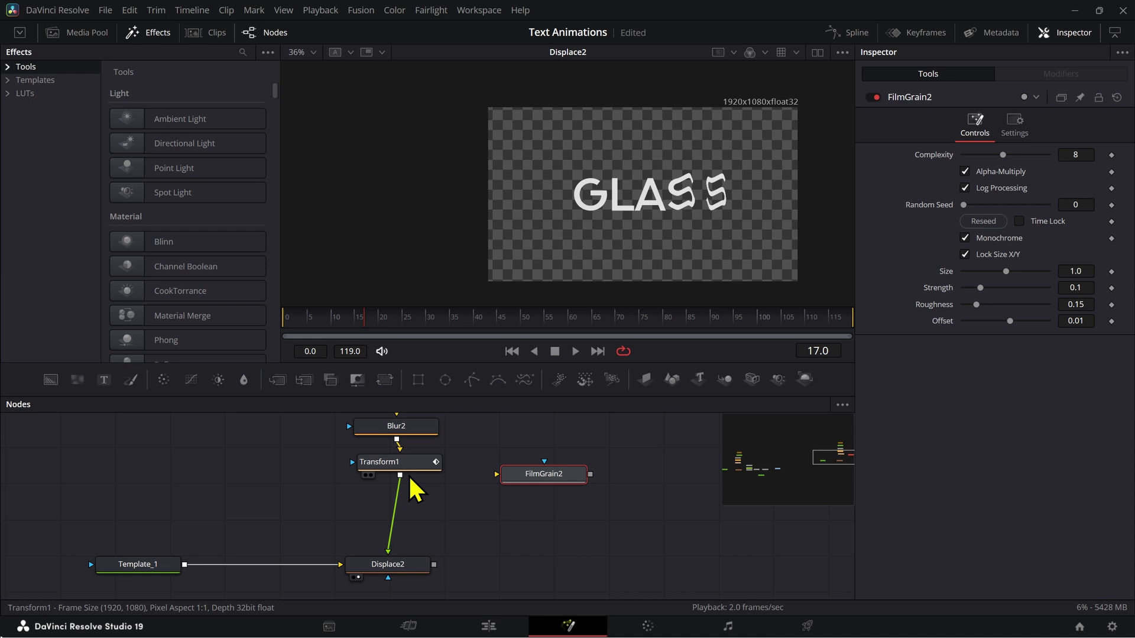
Feed the stripes' Transform output into the Film Grain node, display the grain in the viewer, and preview it in playback.
{"action": "left_click_drag", "start_coordinate": [400, 475], "coordinate": [525, 476]}
{"action": "key", "text": "1"}
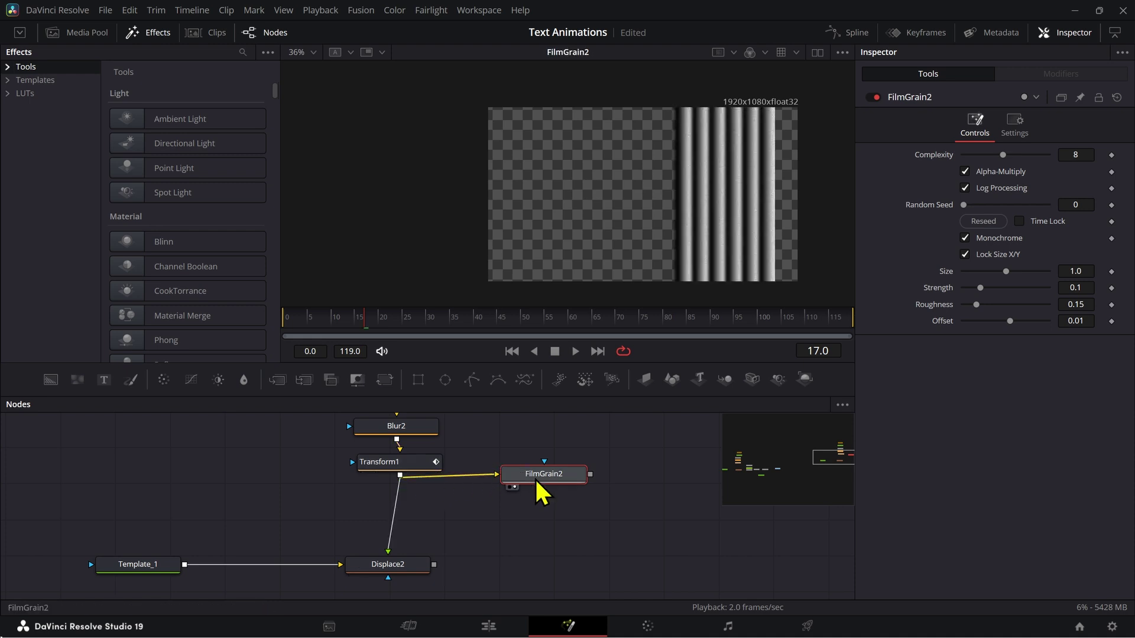
{"action": "key", "text": "space"}
{"action": "key", "text": "space"}
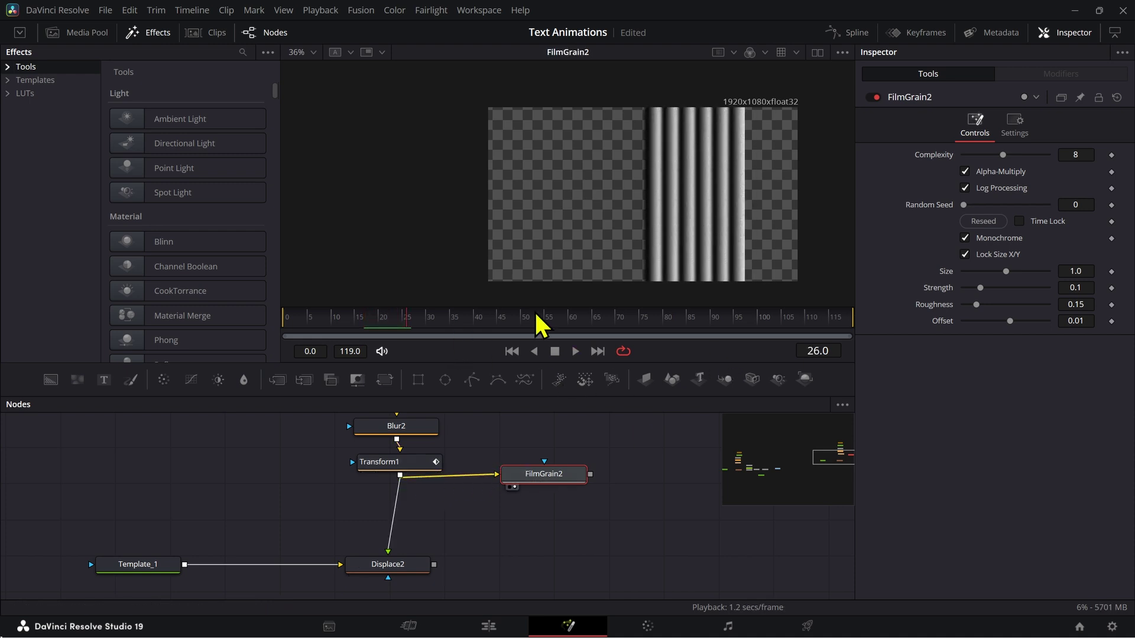
Soften the stripe mask Rectangle2 with Soft Edge 0.02329 and Border Width -0.0037.
{"action": "scroll", "coordinate": [733, 281], "scroll_direction": "up", "scroll_amount": 1}
{"action": "scroll", "coordinate": [380, 477], "scroll_direction": "up", "scroll_amount": 4}
{"action": "left_click", "coordinate": [416, 468]}
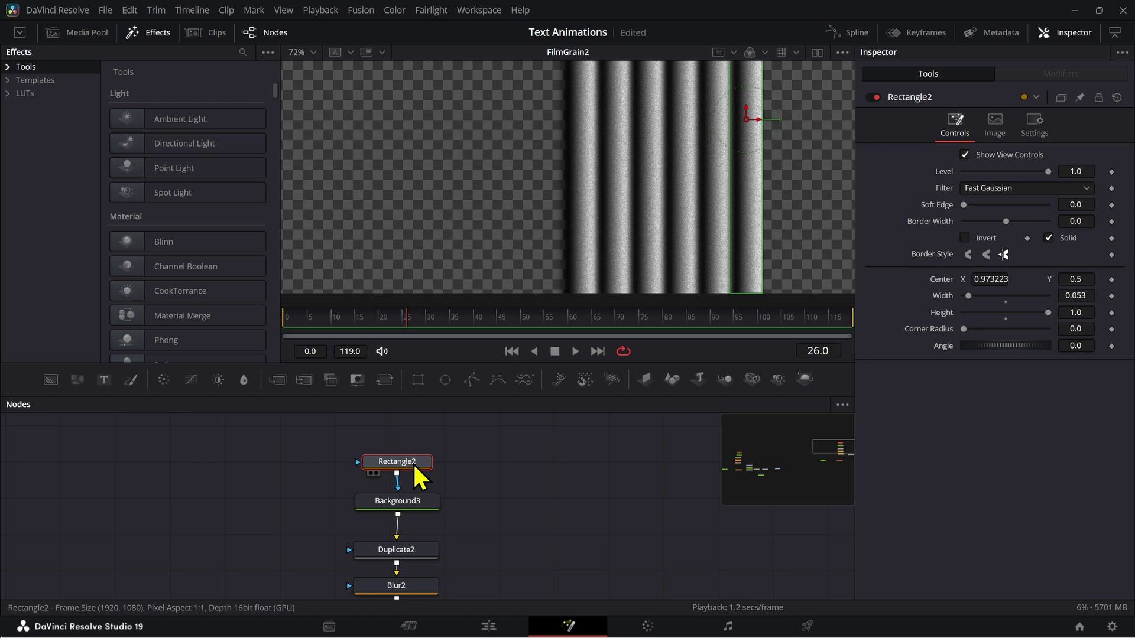
{"action": "scroll", "coordinate": [421, 474], "scroll_direction": "down", "scroll_amount": 5}
{"action": "scroll", "coordinate": [387, 443], "scroll_direction": "up", "scroll_amount": 3}
{"action": "scroll", "coordinate": [387, 444], "scroll_direction": "up", "scroll_amount": 3}
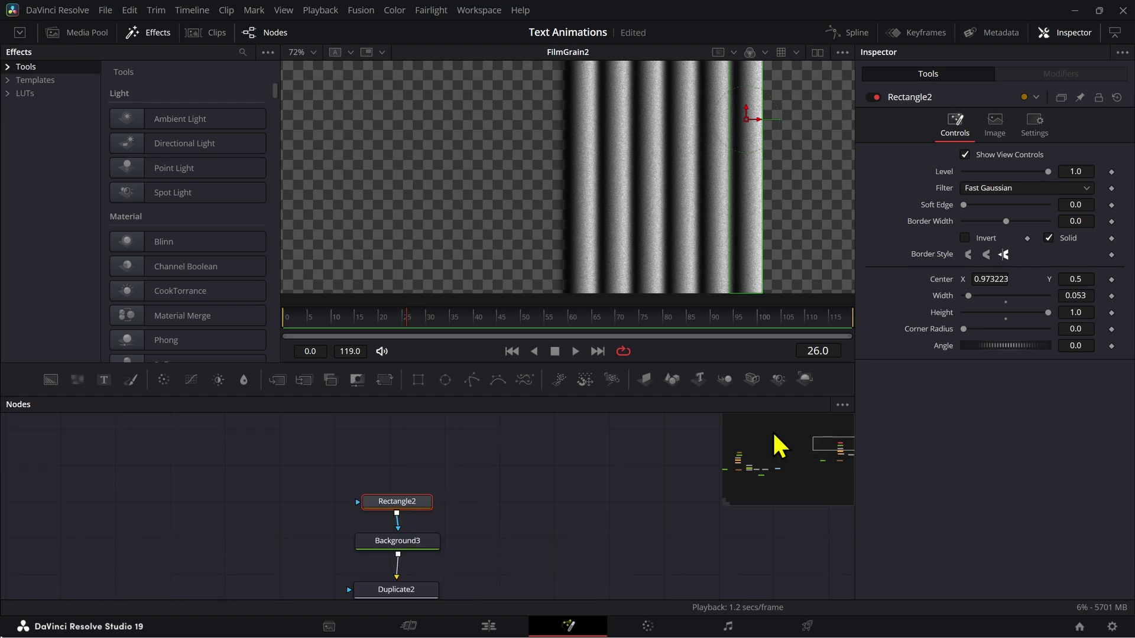
{"action": "left_click_drag", "start_coordinate": [1077, 203], "coordinate": [1100, 204]}
{"action": "scroll", "coordinate": [674, 237], "scroll_direction": "up", "scroll_amount": 10}
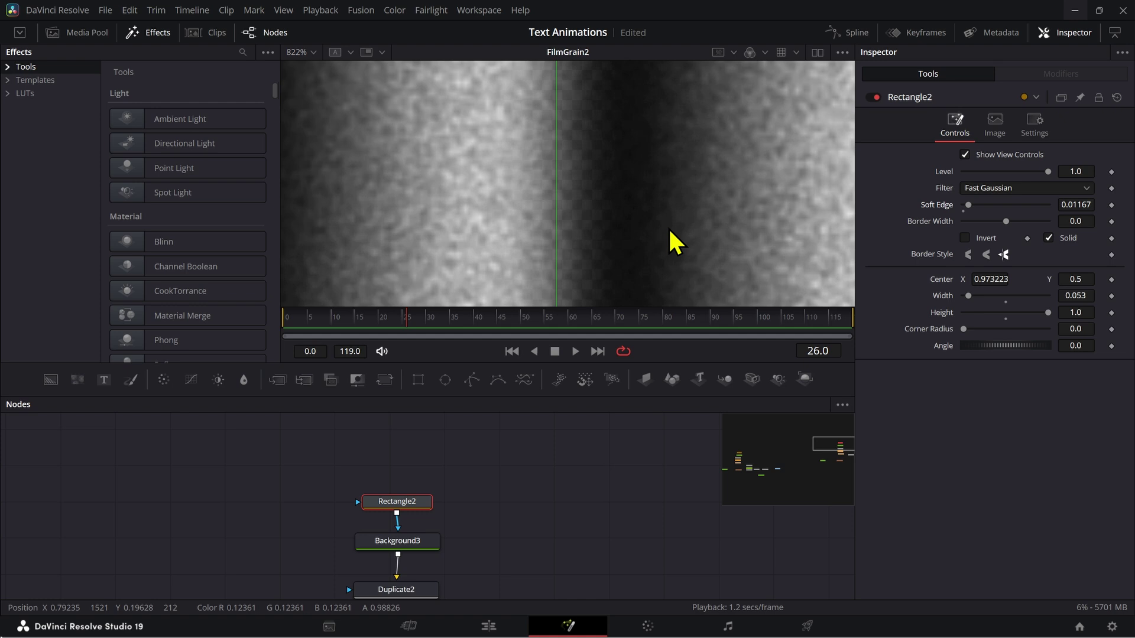
{"action": "left_click_drag", "start_coordinate": [1075, 202], "coordinate": [1091, 202]}
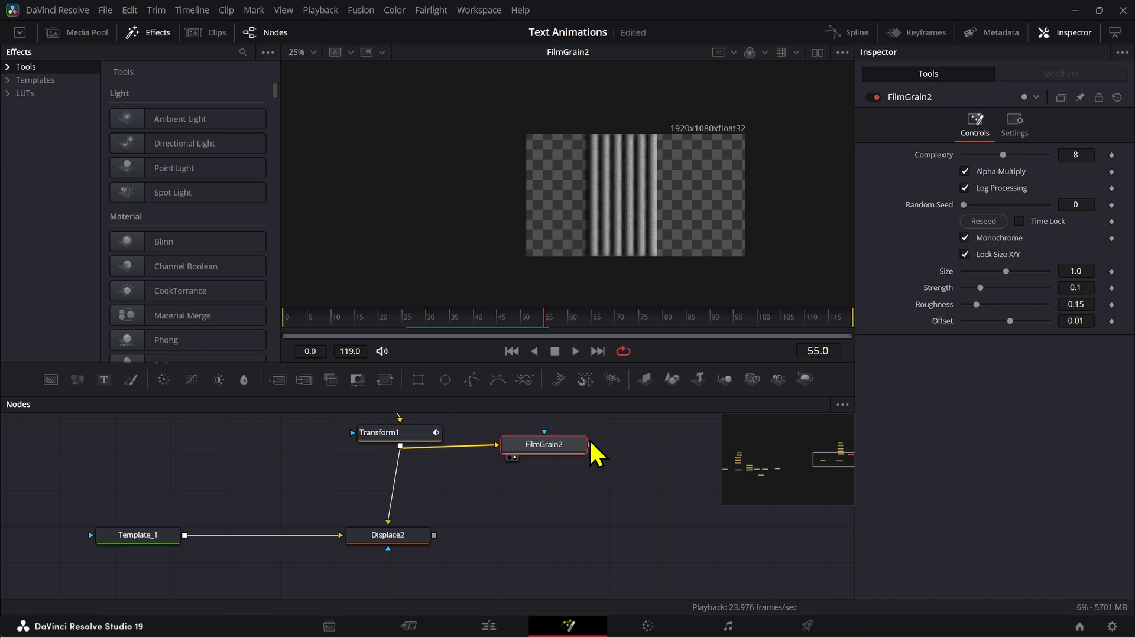
Display the Film Grain node's output and examine the grain up close at different frames of the stripe animation.
{"action": "key", "text": "2"}
{"action": "left_click_drag", "start_coordinate": [576, 310], "coordinate": [488, 322]}
{"action": "scroll", "coordinate": [683, 231], "scroll_direction": "up", "scroll_amount": 6}
{"action": "key", "text": "shift+space"}
{"action": "key", "text": "Escape"}
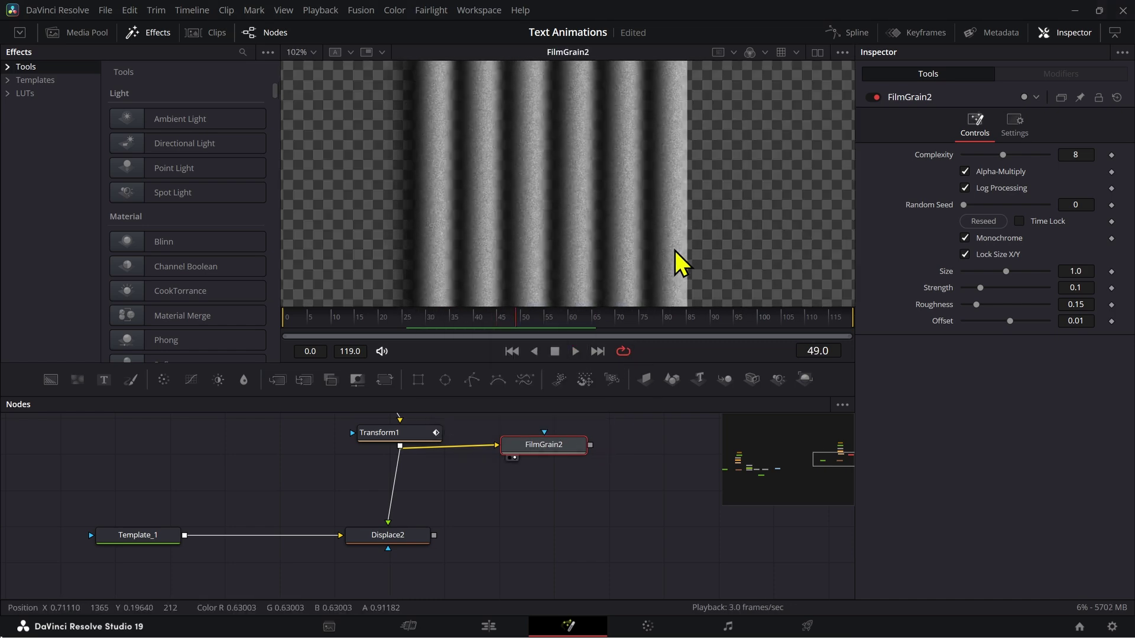
{"action": "scroll", "coordinate": [678, 260], "scroll_direction": "up", "scroll_amount": 6}
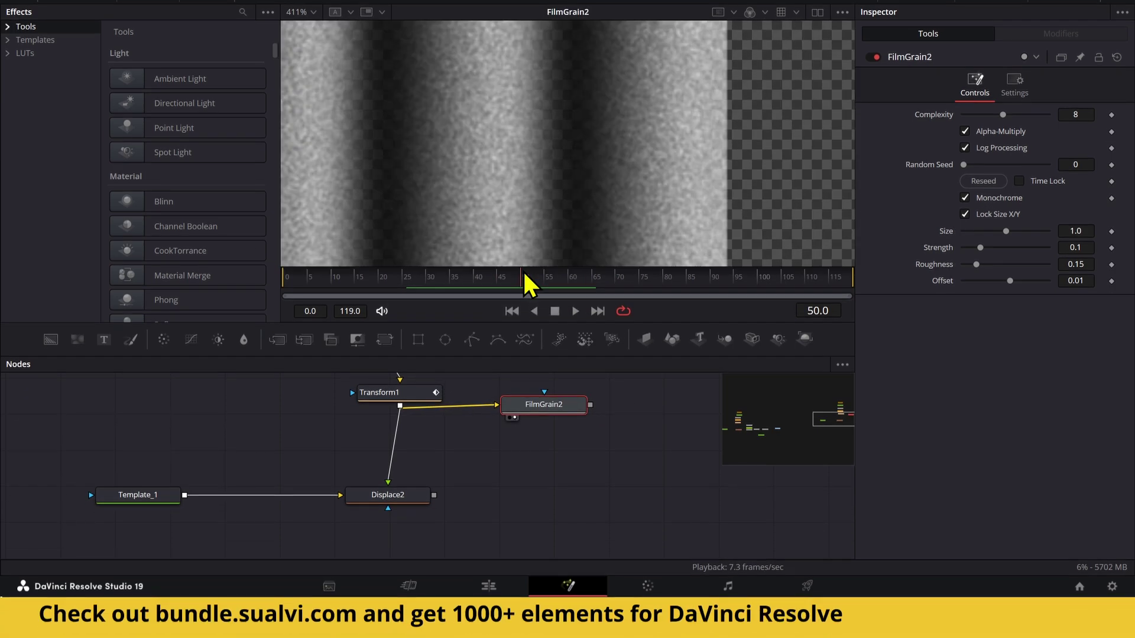
{"action": "left_click_drag", "start_coordinate": [528, 284], "coordinate": [254, 284]}
{"action": "scroll", "coordinate": [486, 207], "scroll_direction": "down", "scroll_amount": 7}
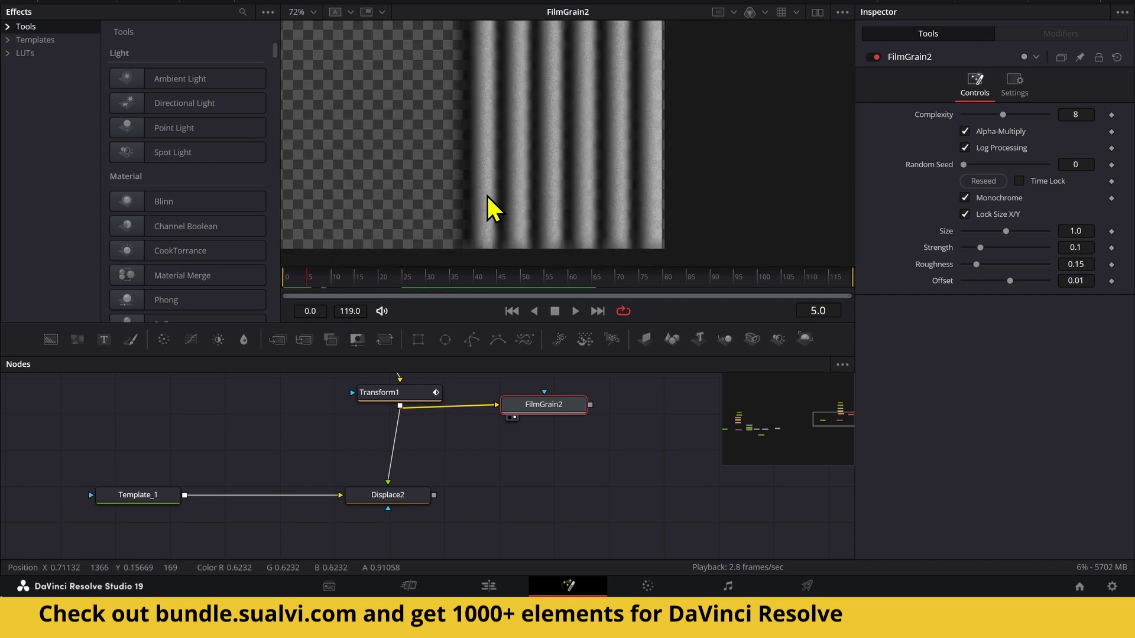
Enable Time Lock on the Film Grain node and play the animation from frame 5 to check the grain.
{"action": "scroll", "coordinate": [540, 232], "scroll_direction": "up", "scroll_amount": 6}
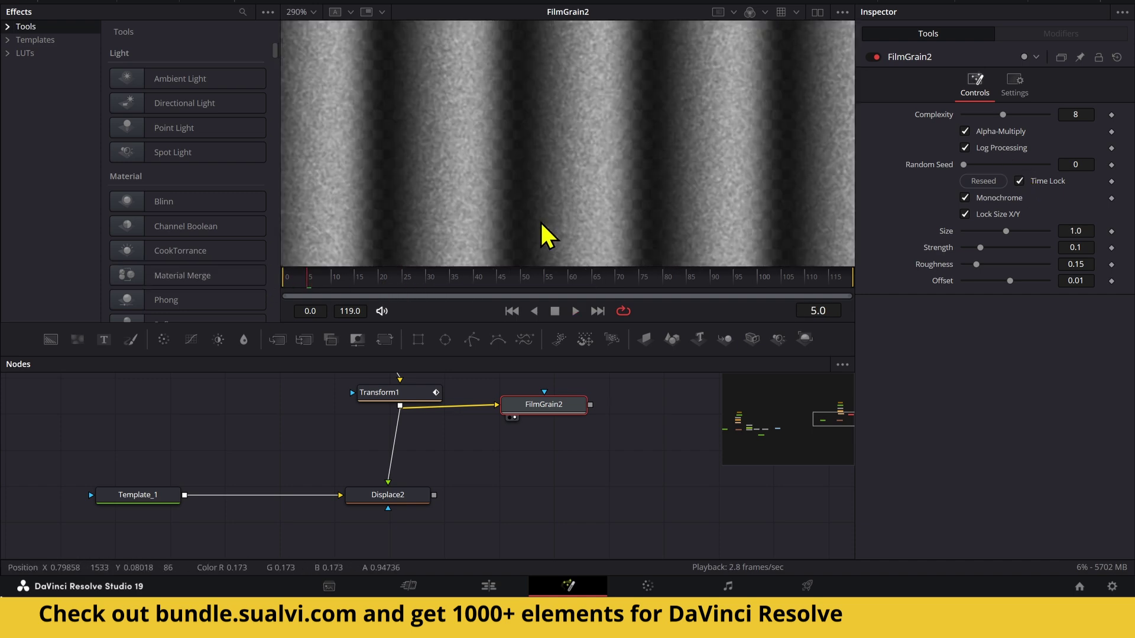
{"action": "key", "text": "space"}
{"action": "key", "text": "space"}
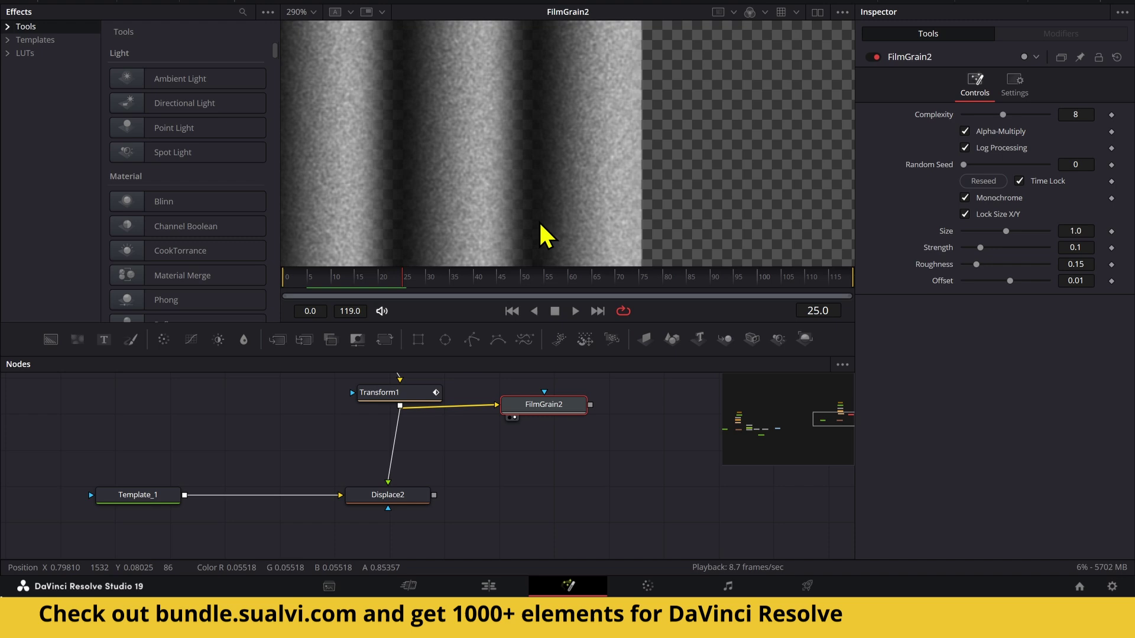
{"action": "scroll", "coordinate": [538, 221], "scroll_direction": "down", "scroll_amount": 7}
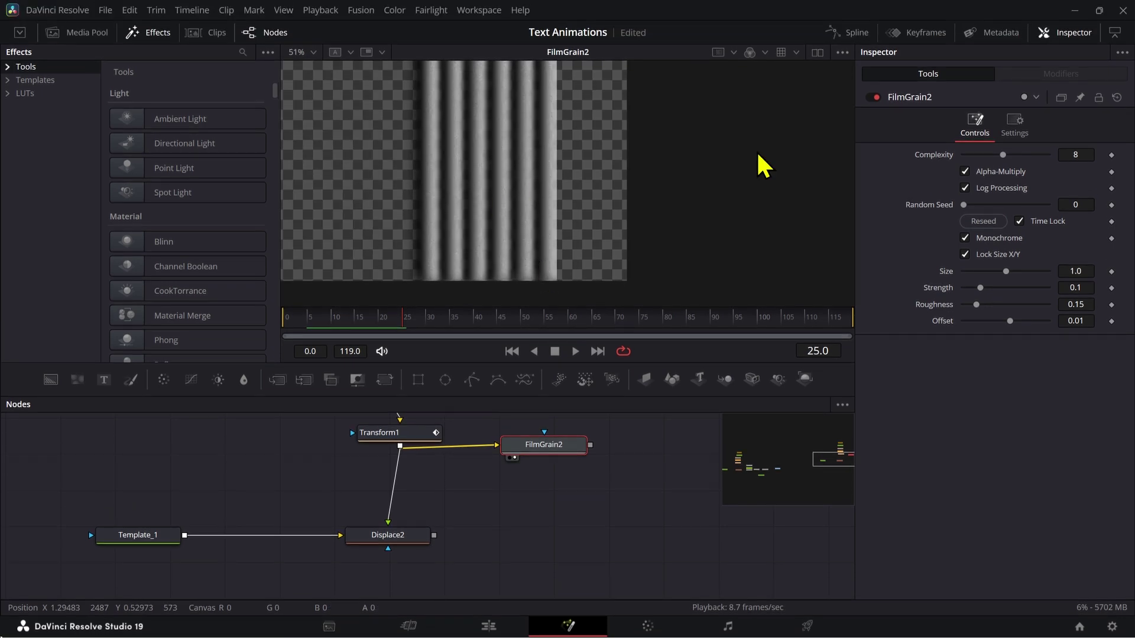
Locate the ColorCorrector1 node in the original finished node tree and display its output in the viewer.
{"action": "scroll", "coordinate": [636, 449], "scroll_direction": "down", "scroll_amount": 3}
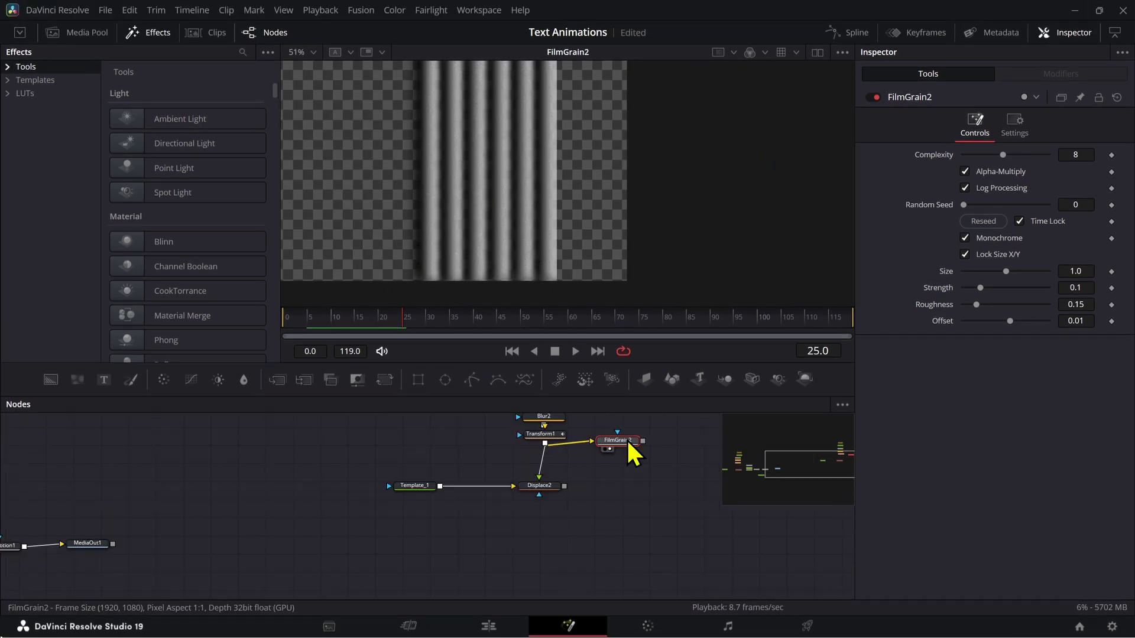
{"action": "scroll", "coordinate": [412, 230], "scroll_direction": "down", "scroll_amount": 3}
{"action": "scroll", "coordinate": [607, 271], "scroll_direction": "up", "scroll_amount": 3}
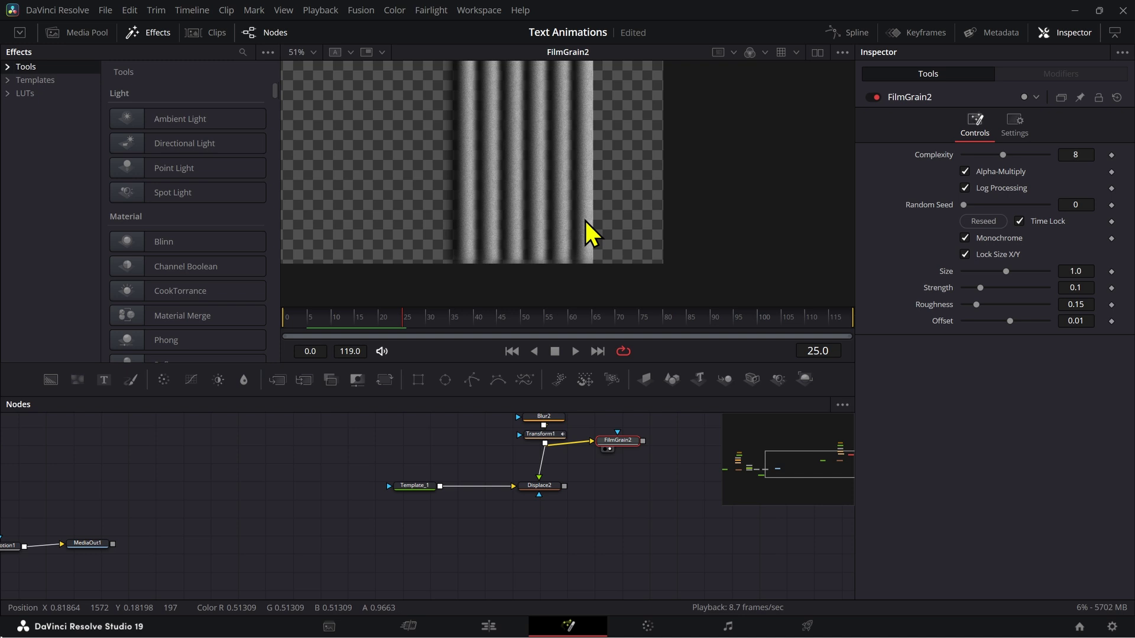
{"action": "scroll", "coordinate": [591, 437], "scroll_direction": "up", "scroll_amount": 3}
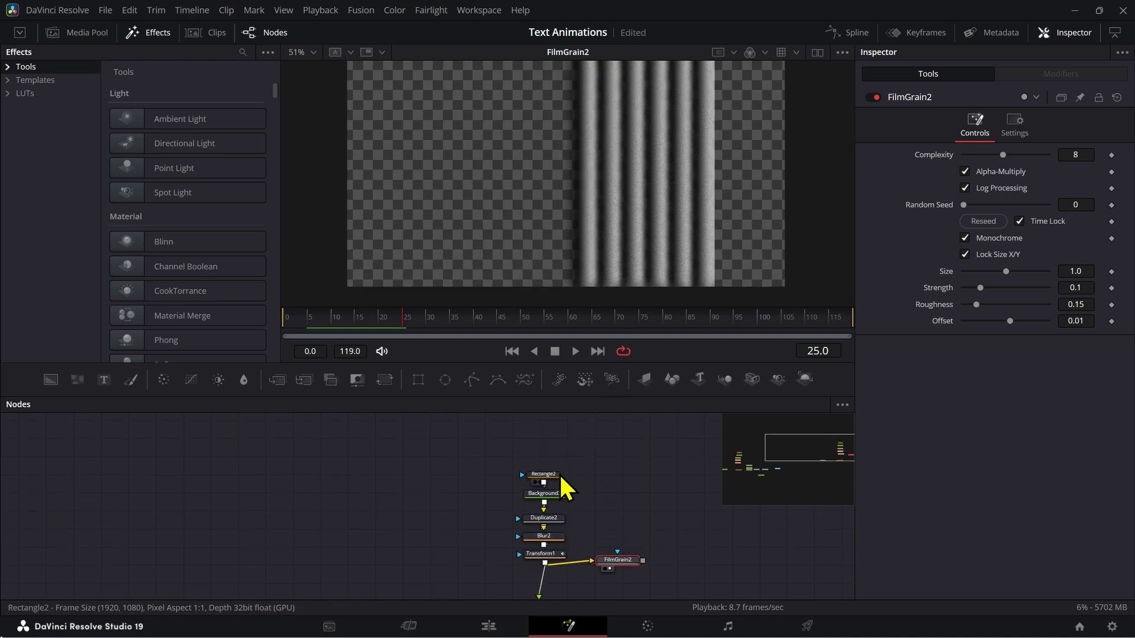
{"action": "left_click", "coordinate": [550, 474]}
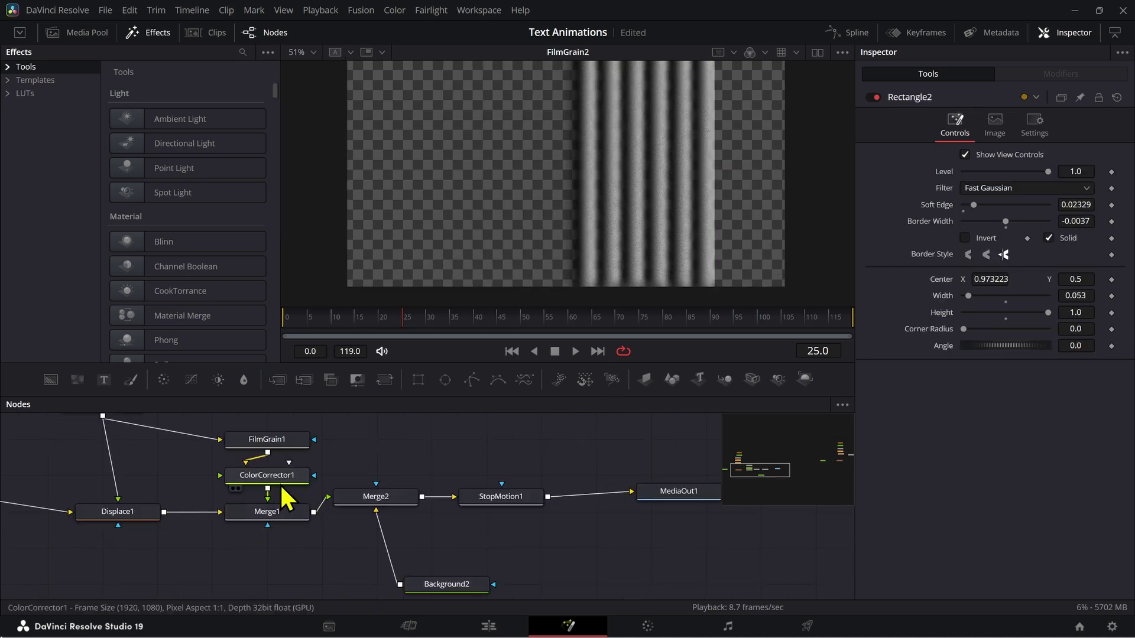
{"action": "left_click", "coordinate": [275, 476]}
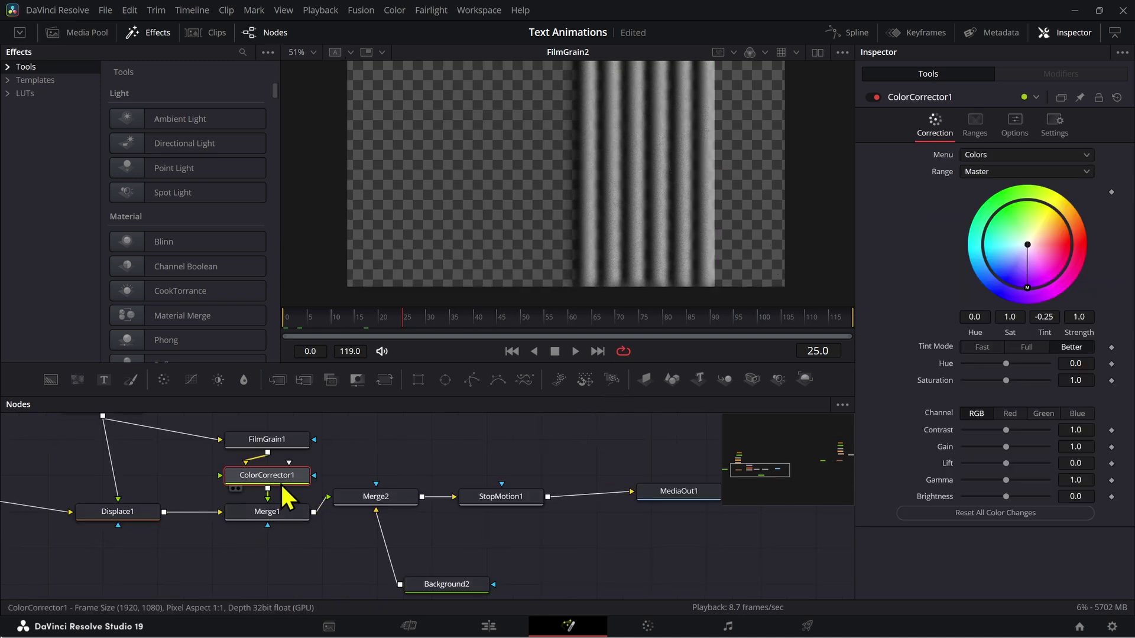
{"action": "key", "text": "1"}
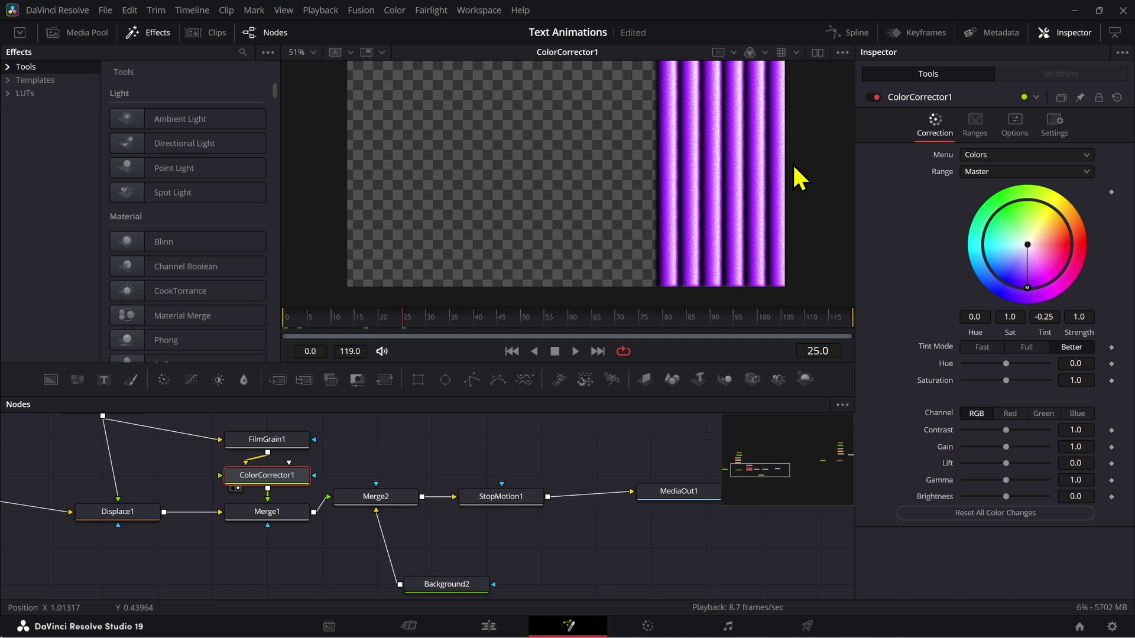
Paste a copy of the ColorCorrector1 node below the FilmGrain2 node.
{"action": "scroll", "coordinate": [644, 467], "scroll_direction": "down", "scroll_amount": 2}
{"action": "left_click_drag", "start_coordinate": [660, 444], "coordinate": [212, 526]}
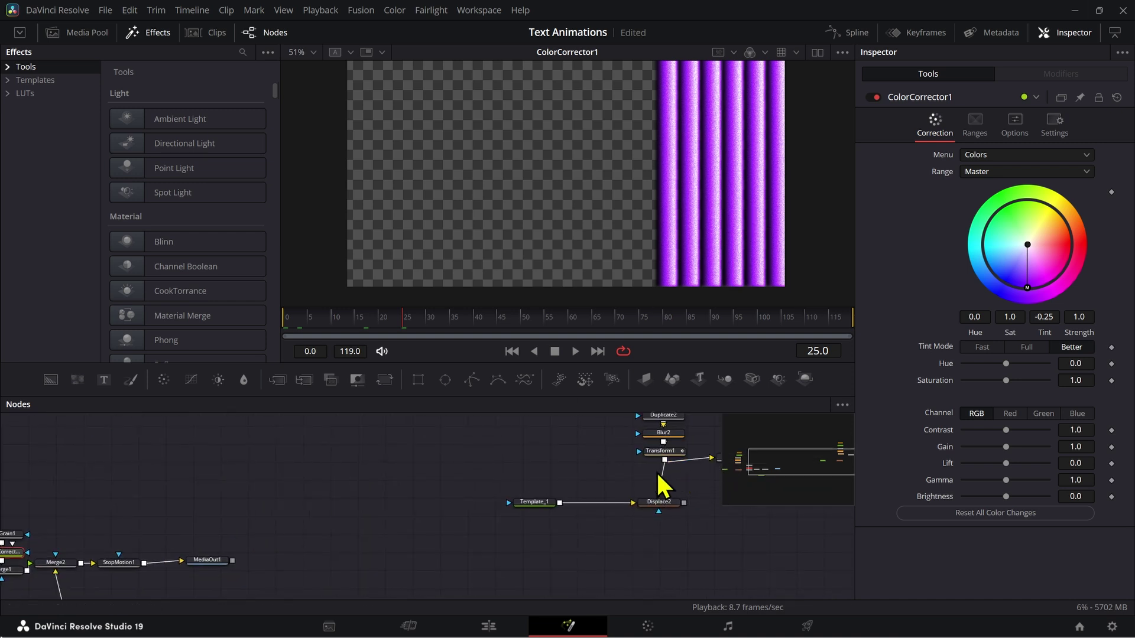
{"action": "left_click_drag", "start_coordinate": [657, 473], "coordinate": [450, 452]}
{"action": "left_click", "coordinate": [518, 454]}
{"action": "key", "text": "ctrl+v"}
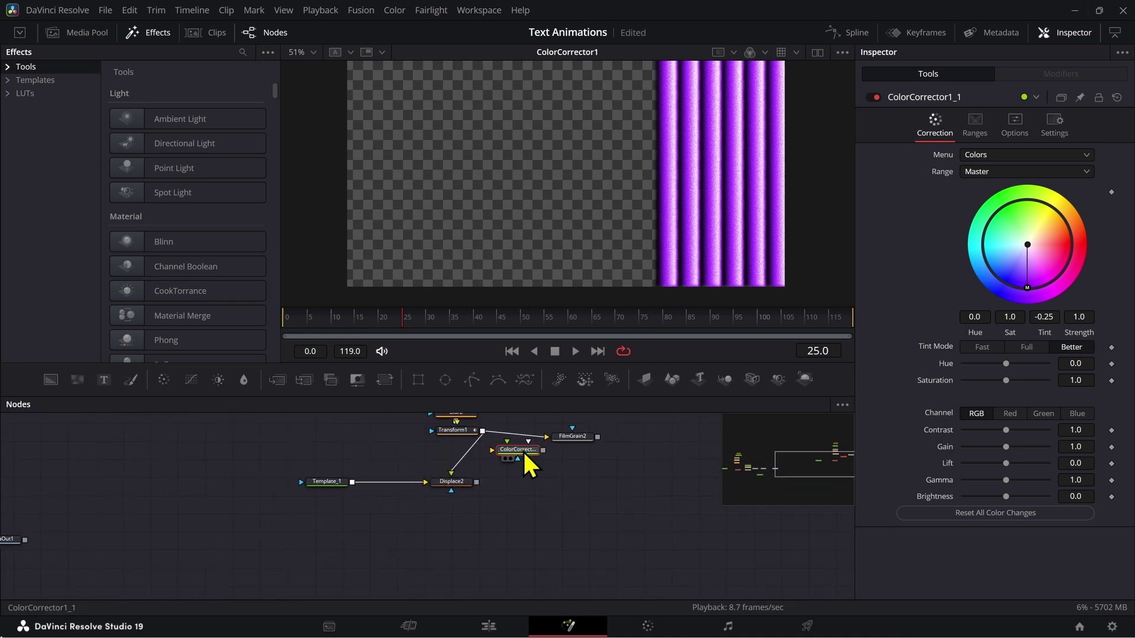
{"action": "left_click_drag", "start_coordinate": [524, 454], "coordinate": [560, 455]}
{"action": "key", "text": "shift+space"}
{"action": "type", "text": "color"}
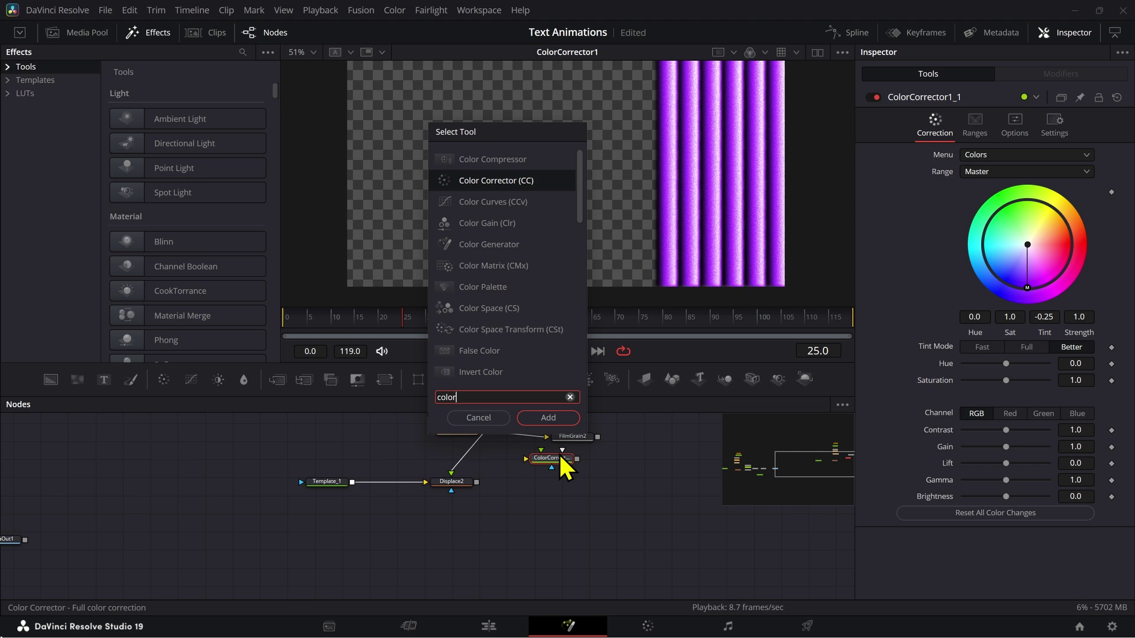
{"action": "key", "text": "Escape"}
Feed FilmGrain2's output into the copied Color Corrector, align the two nodes, and display the corrected stripes in the viewer.
{"action": "left_click_drag", "start_coordinate": [597, 437], "coordinate": [562, 460]}
{"action": "mouse_move", "coordinate": [575, 438]}
{"action": "left_mouse_down"}
{"action": "mouse_move", "coordinate": [551, 436]}
{"action": "mouse_move", "coordinate": [570, 449]}
{"action": "mouse_move", "coordinate": [572, 435]}
{"action": "left_mouse_up"}
{"action": "left_click", "coordinate": [564, 458]}
{"action": "key", "text": "2"}
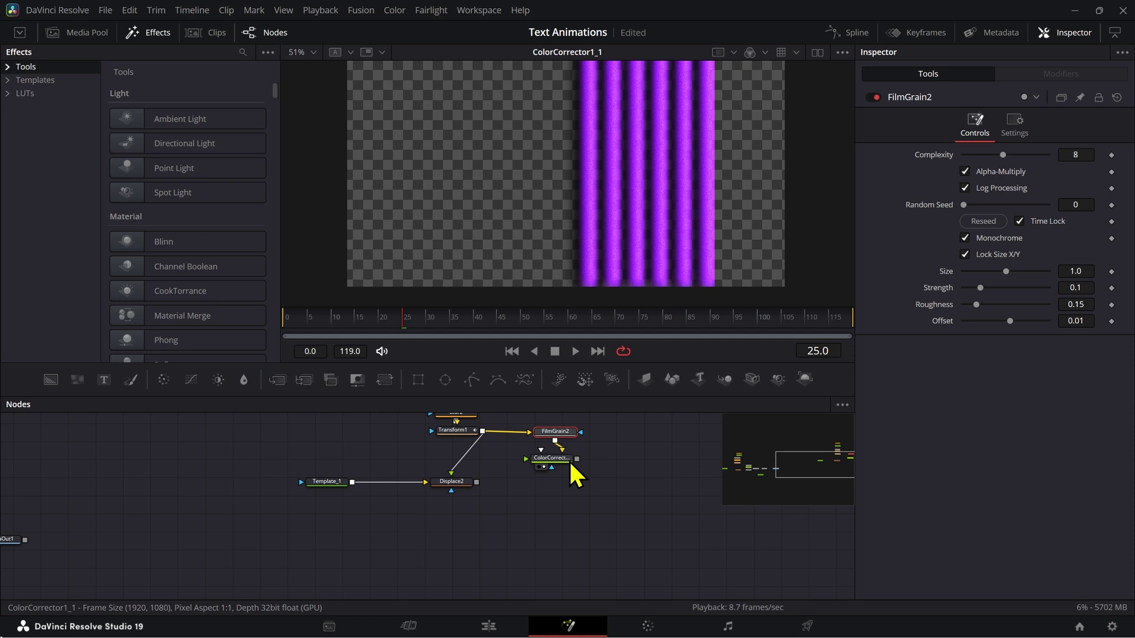
Try other tints on the copied Color Corrector's color wheel and settle on purple with Tint -1.2454.
{"action": "left_click", "coordinate": [566, 460]}
{"action": "left_click_drag", "start_coordinate": [1031, 290], "coordinate": [1056, 201]}
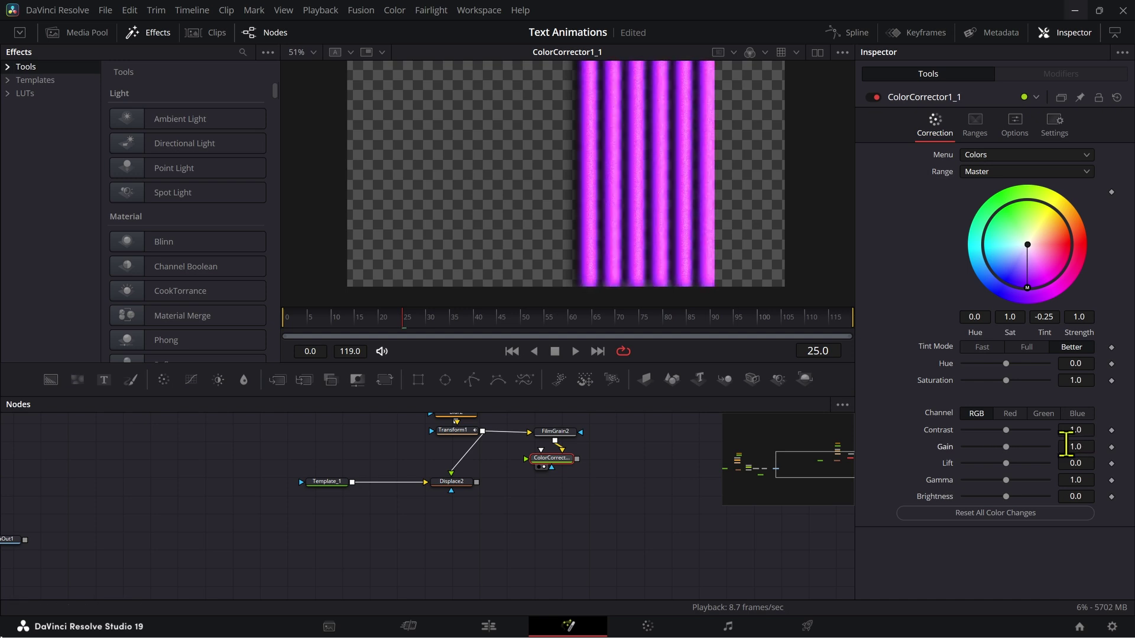
{"action": "left_click_drag", "start_coordinate": [1033, 299], "coordinate": [1037, 323]}
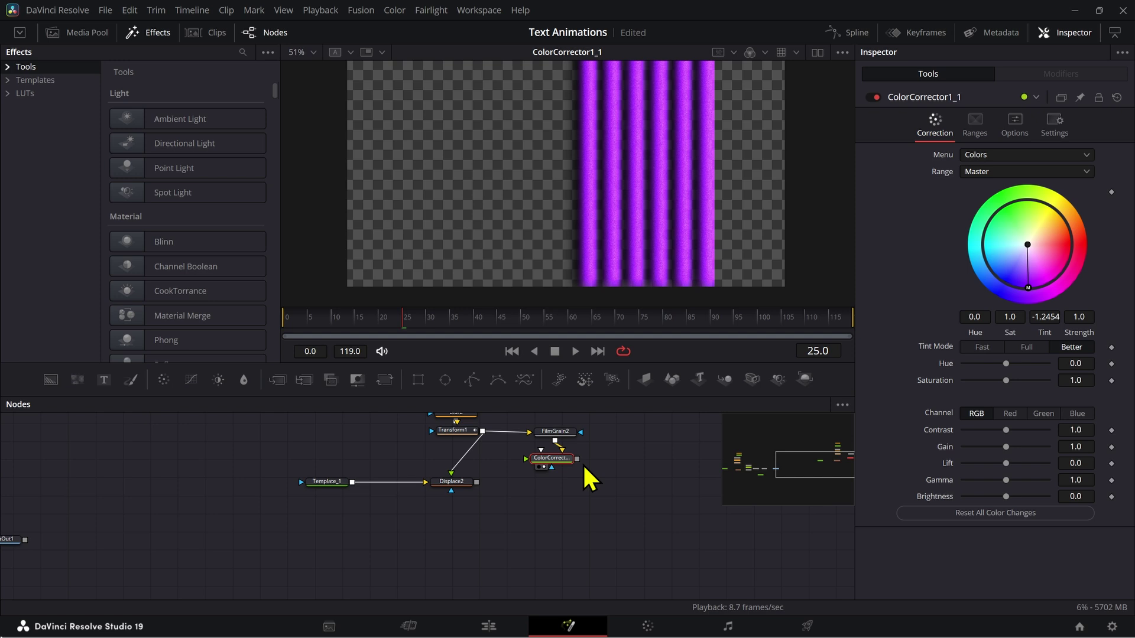
Merge the purple stripes over the Displace2 text and set the Merge node's Apply Mode to Screen.
{"action": "left_click_drag", "start_coordinate": [558, 482], "coordinate": [424, 495]}
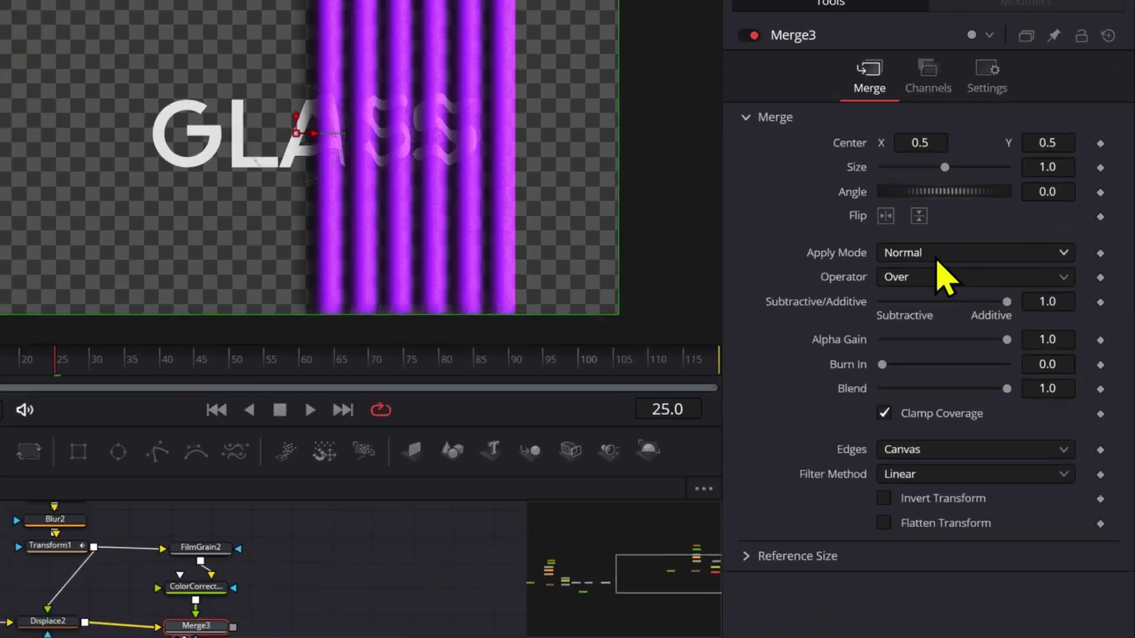
{"action": "left_click", "coordinate": [998, 250]}
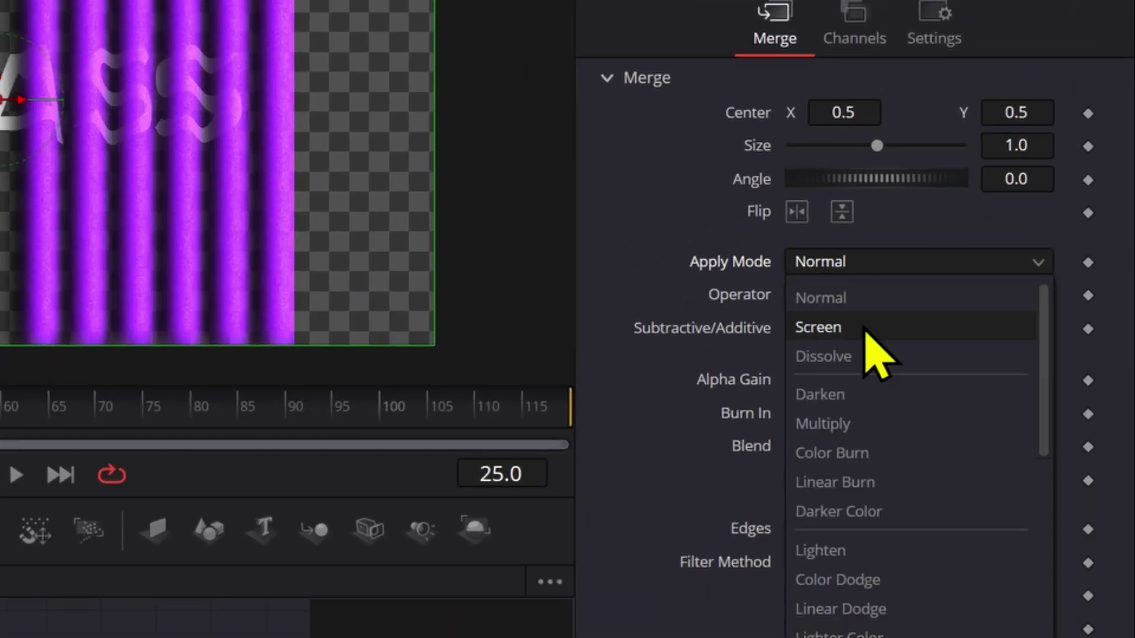
{"action": "left_click", "coordinate": [801, 328]}
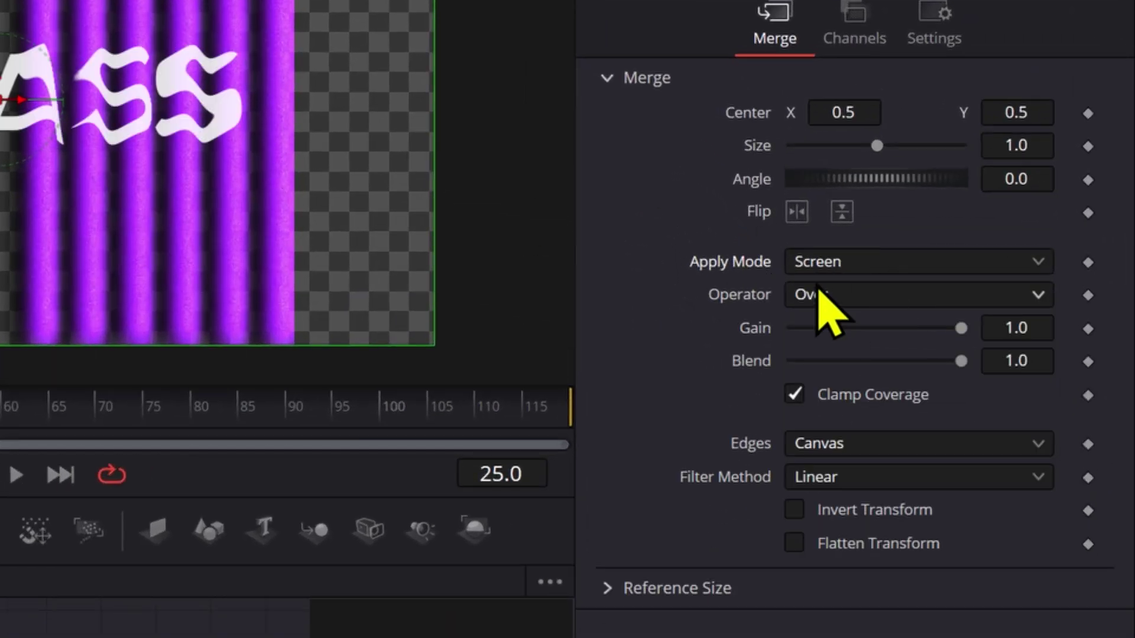
Try lower Gain and Blend values on the Merge node, and return both to 1.0.
{"action": "left_click_drag", "start_coordinate": [1016, 325], "coordinate": [940, 325]}
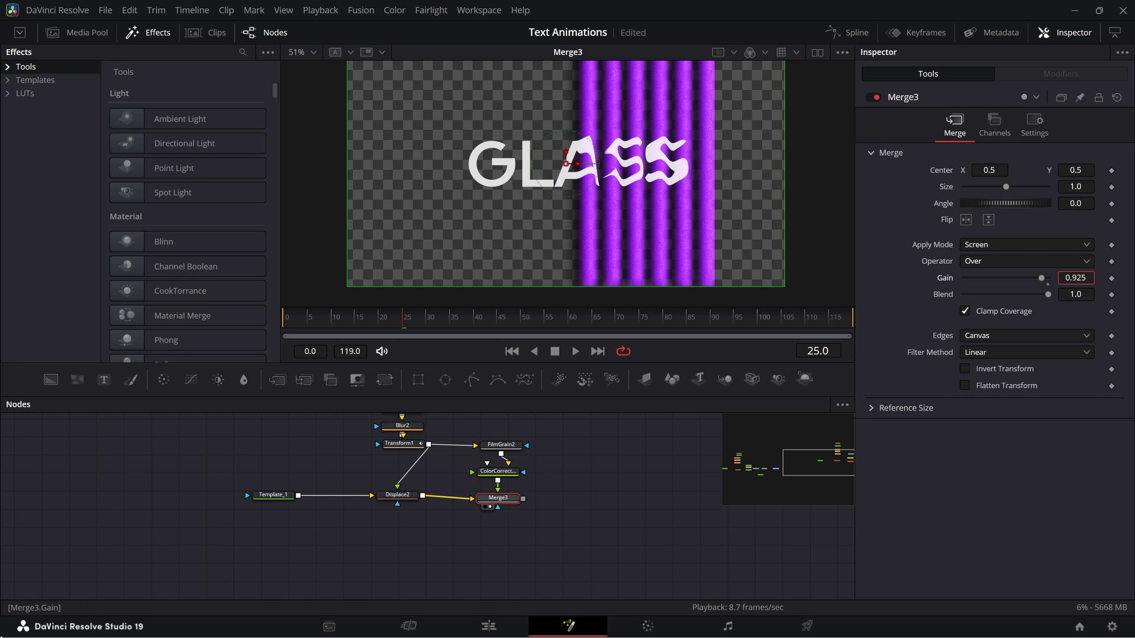
{"action": "left_click_drag", "start_coordinate": [1042, 278], "coordinate": [1048, 278]}
{"action": "scroll", "coordinate": [641, 130], "scroll_direction": "up", "scroll_amount": 2}
{"action": "scroll", "coordinate": [648, 204], "scroll_direction": "up", "scroll_amount": 4}
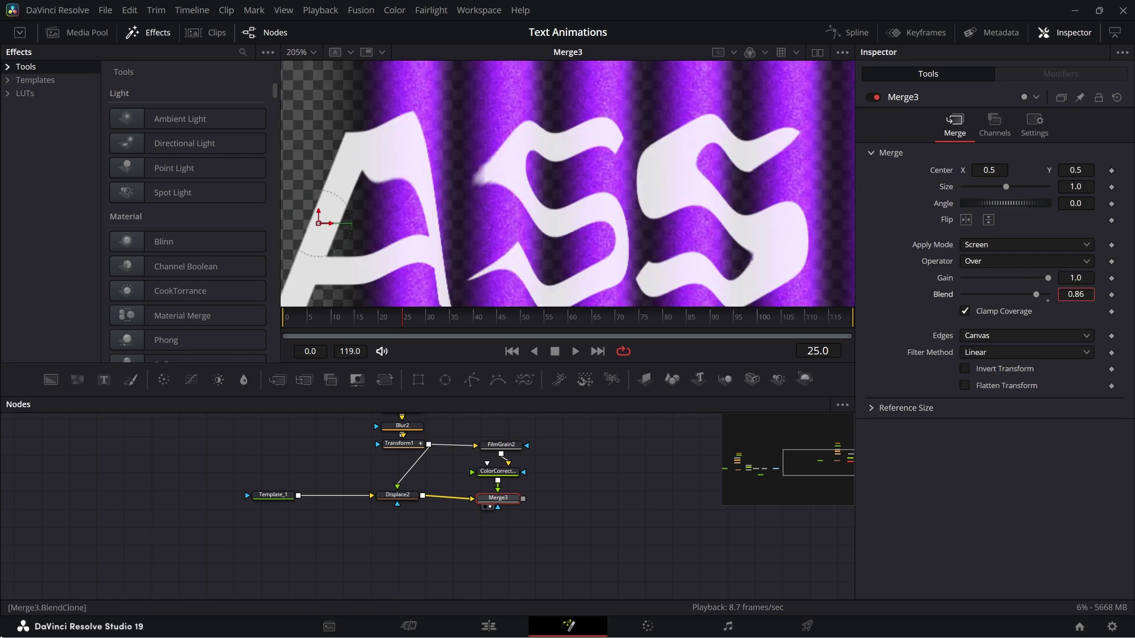
{"action": "left_click_drag", "start_coordinate": [1024, 295], "coordinate": [1039, 295]}
{"action": "scroll", "coordinate": [1076, 294], "scroll_direction": "up", "scroll_amount": 10}
Play back the merged stripes and text, and scrub to frame 55 to check the combined look.
{"action": "scroll", "coordinate": [763, 222], "scroll_direction": "down", "scroll_amount": 2}
{"action": "scroll", "coordinate": [764, 222], "scroll_direction": "down", "scroll_amount": 3}
{"action": "key", "text": "space"}
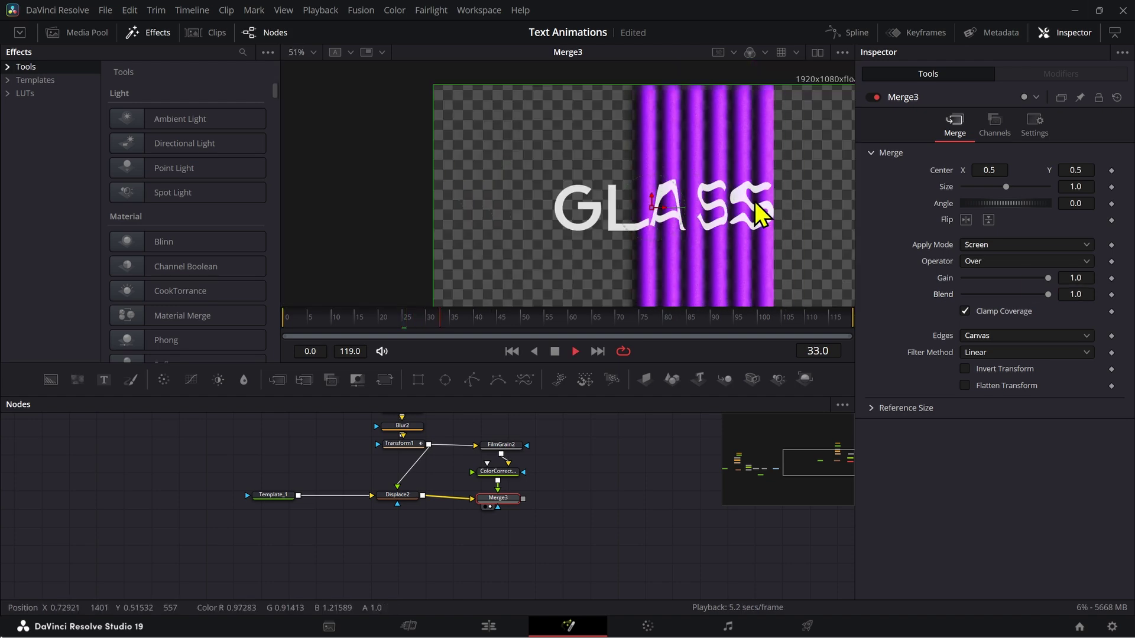
{"action": "scroll", "coordinate": [703, 214], "scroll_direction": "up", "scroll_amount": 3}
{"action": "scroll", "coordinate": [699, 213], "scroll_direction": "down", "scroll_amount": 4}
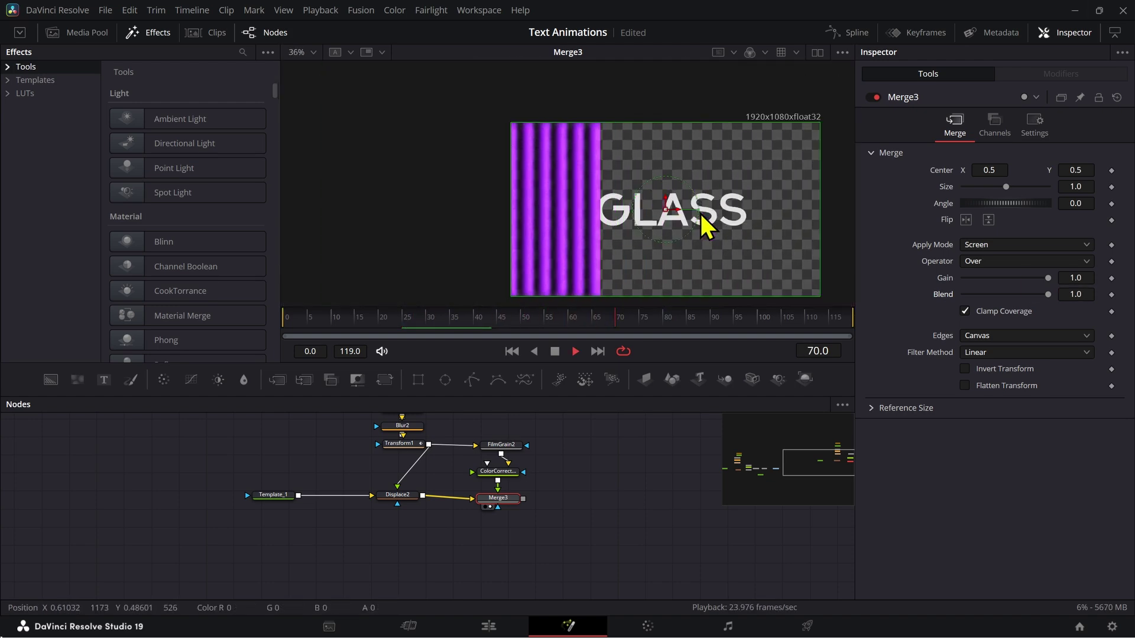
{"action": "left_click", "coordinate": [629, 319]}
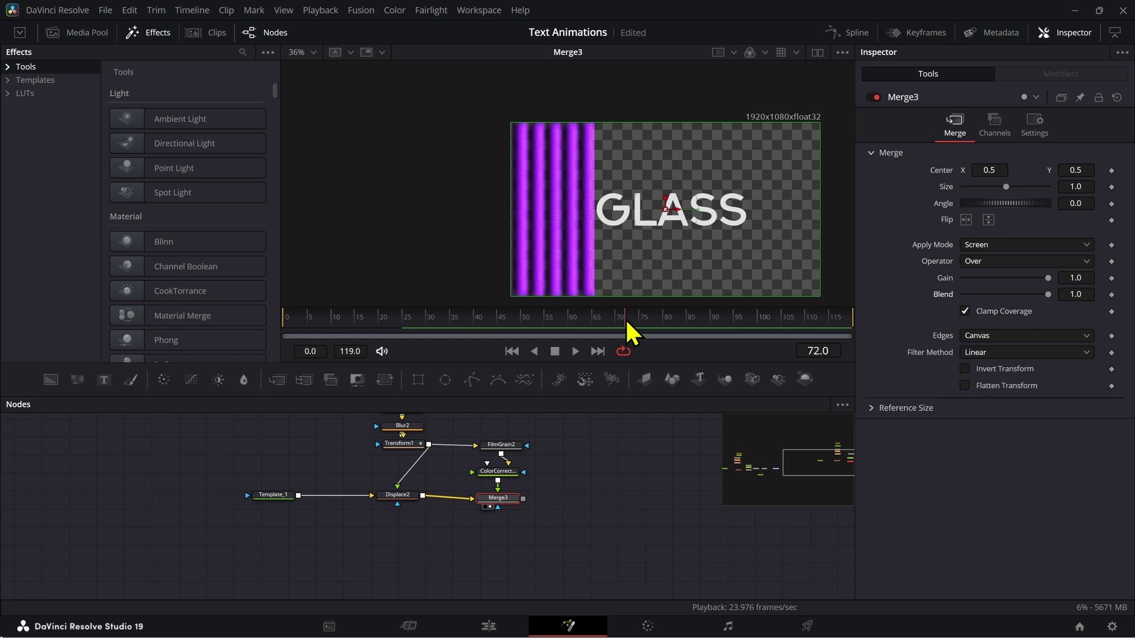
{"action": "left_click_drag", "start_coordinate": [629, 328], "coordinate": [535, 331]}
Fine-tune the stripe spacing by setting the Duplicate2 node's Center X to 0.446.
{"action": "scroll", "coordinate": [408, 505], "scroll_direction": "up", "scroll_amount": 3}
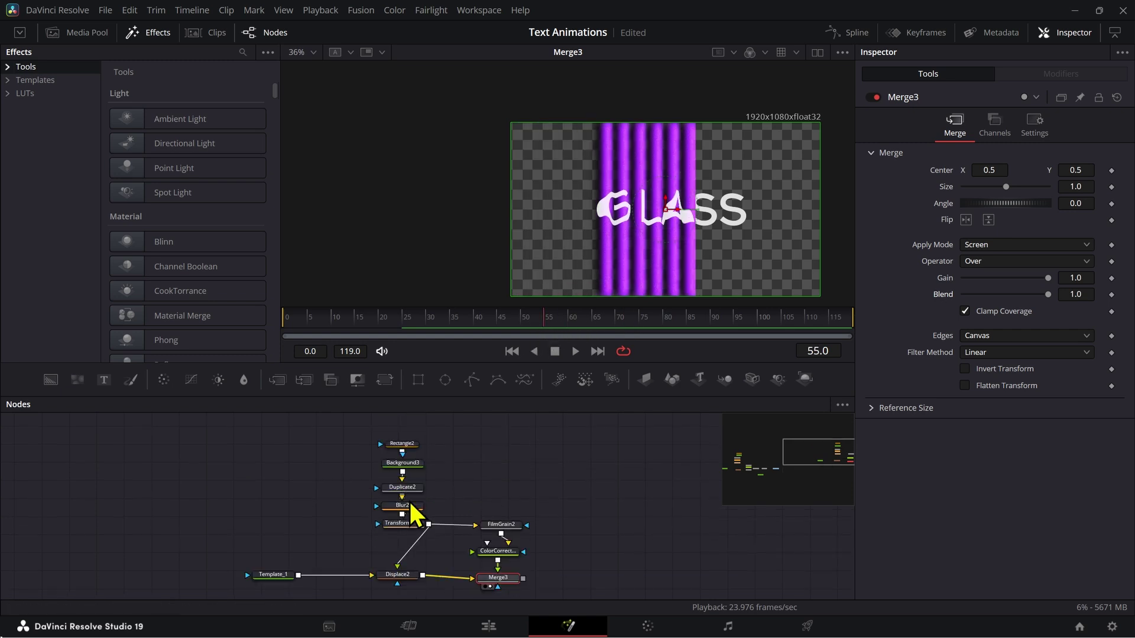
{"action": "left_click", "coordinate": [402, 487]}
{"action": "scroll", "coordinate": [671, 296], "scroll_direction": "up", "scroll_amount": 1}
{"action": "left_click_drag", "start_coordinate": [989, 190], "coordinate": [989, 190]}
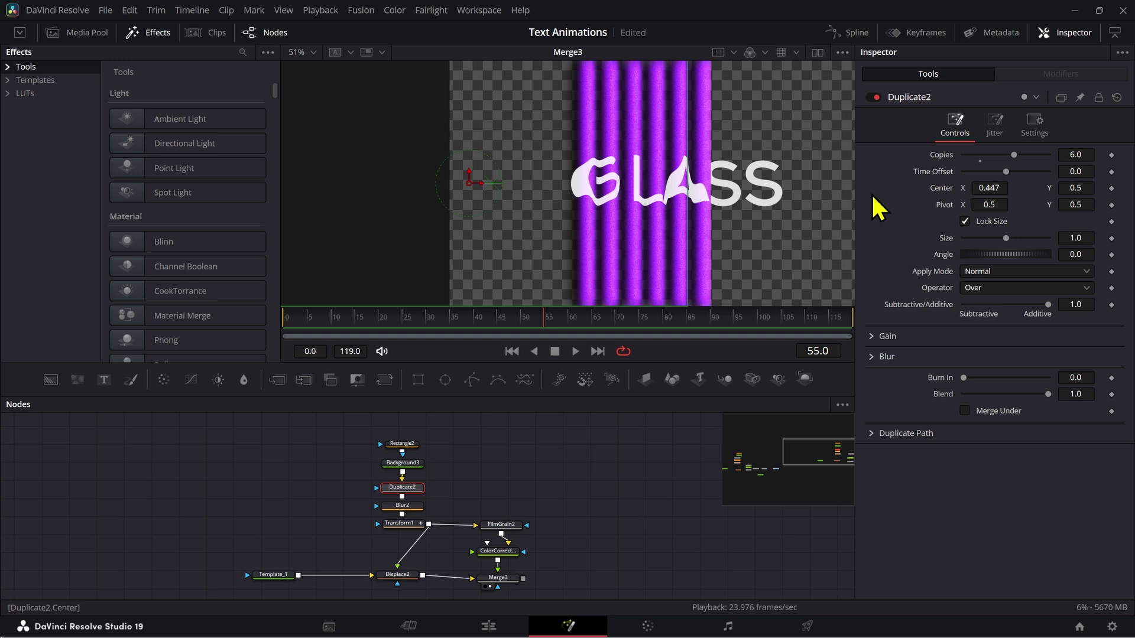
Select the Merge3 node and scrub back to frame 17 to check the adjusted stripes.
{"action": "scroll", "coordinate": [600, 440], "scroll_direction": "down", "scroll_amount": 3}
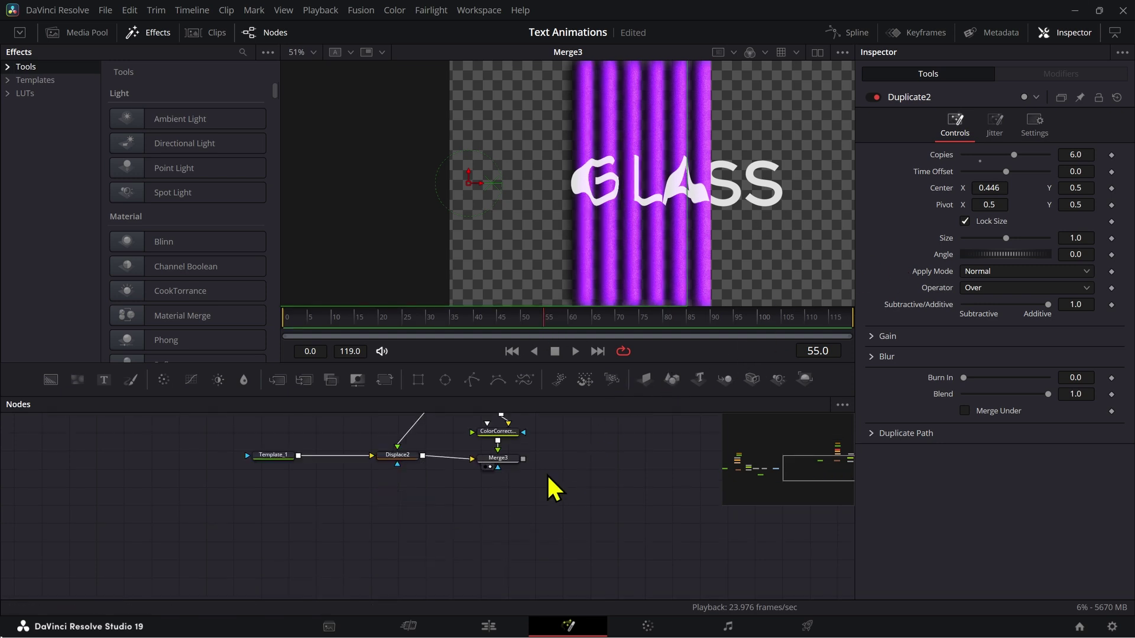
{"action": "left_click", "coordinate": [498, 459]}
{"action": "left_click_drag", "start_coordinate": [420, 322], "coordinate": [363, 349]}
Locate the Background2 node in the original finished node tree and display it in the viewer.
{"action": "scroll", "coordinate": [484, 464], "scroll_direction": "down", "scroll_amount": 5}
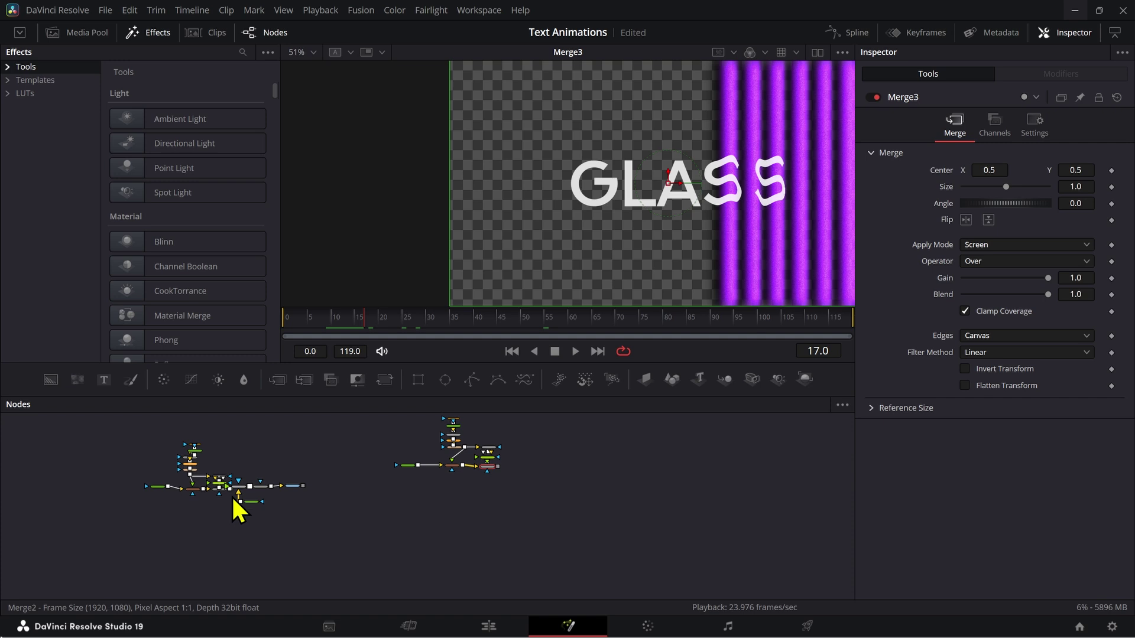
{"action": "scroll", "coordinate": [233, 499], "scroll_direction": "up", "scroll_amount": 3}
{"action": "left_click_drag", "start_coordinate": [299, 515], "coordinate": [369, 474]}
{"action": "scroll", "coordinate": [369, 473], "scroll_direction": "up", "scroll_amount": 3}
{"action": "left_click", "coordinate": [349, 520]}
{"action": "key", "text": "1"}
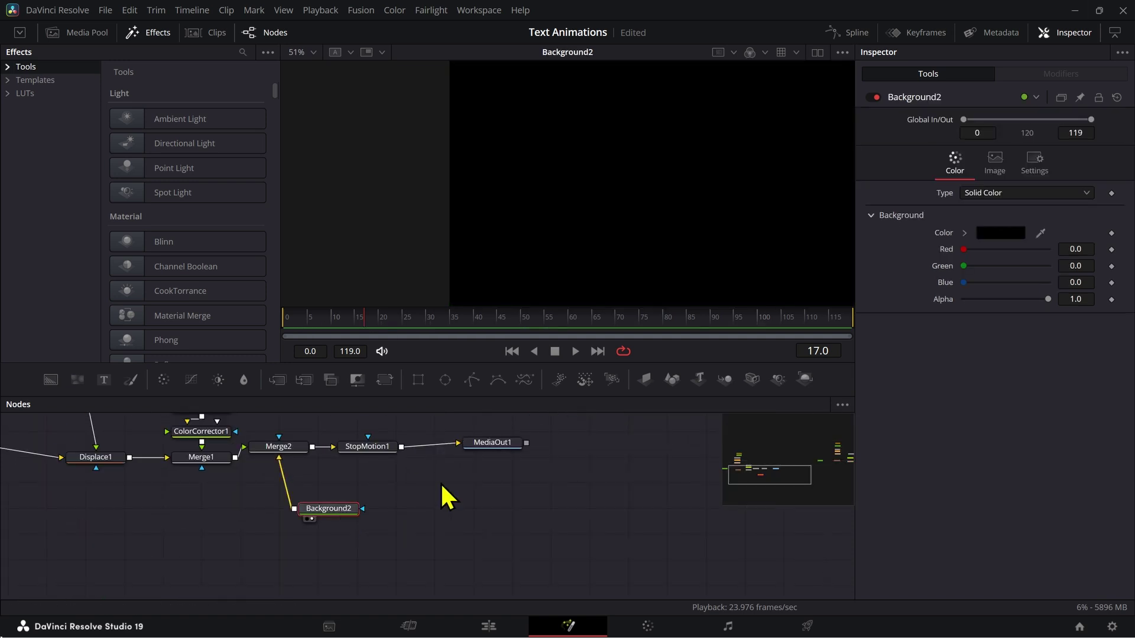
Display the Merge3 node in the viewer and add a Background node merged after it.
{"action": "scroll", "coordinate": [444, 491], "scroll_direction": "down", "scroll_amount": 4}
{"action": "left_click", "coordinate": [559, 458]}
{"action": "scroll", "coordinate": [562, 455], "scroll_direction": "up", "scroll_amount": 3}
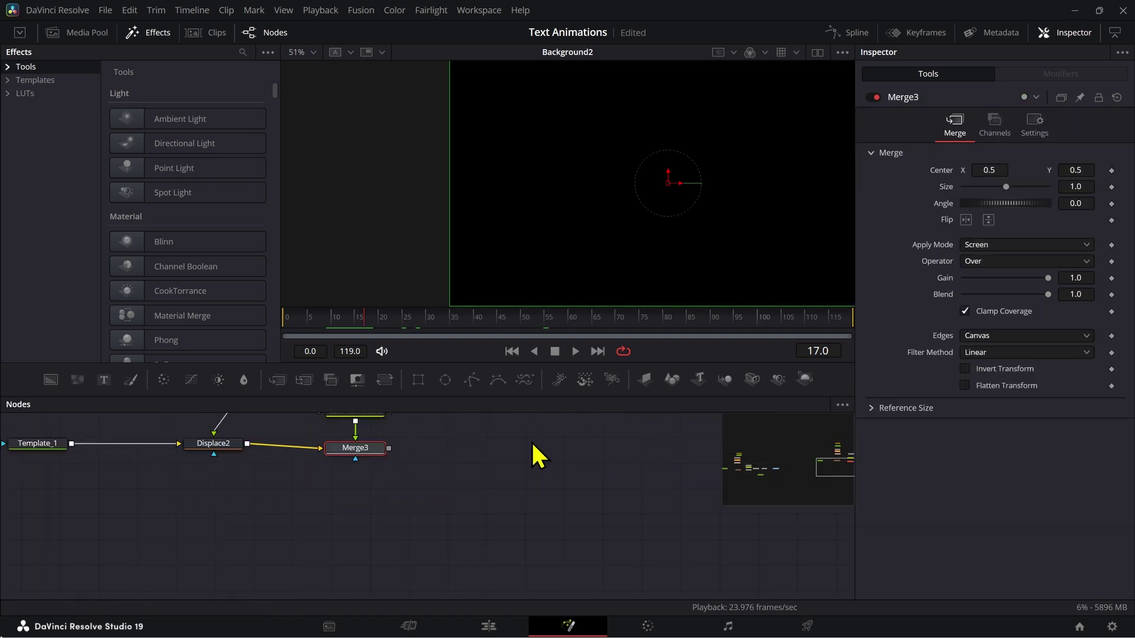
{"action": "key", "text": "1"}
{"action": "key", "text": "shift+space"}
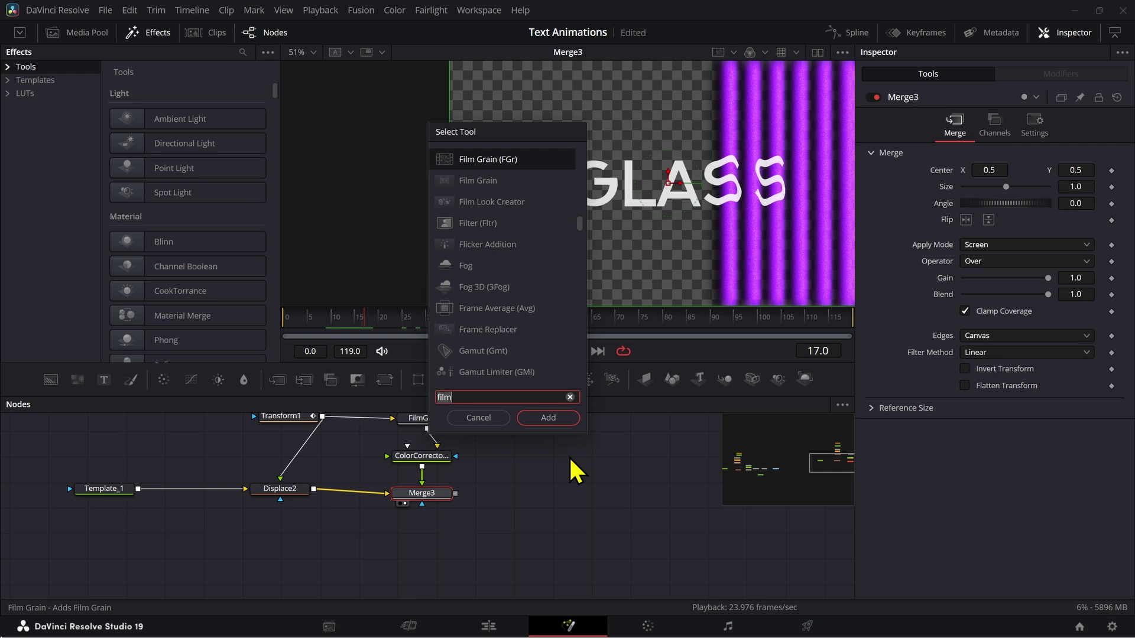
{"action": "type", "text": "bg"}
{"action": "key", "text": "Return"}
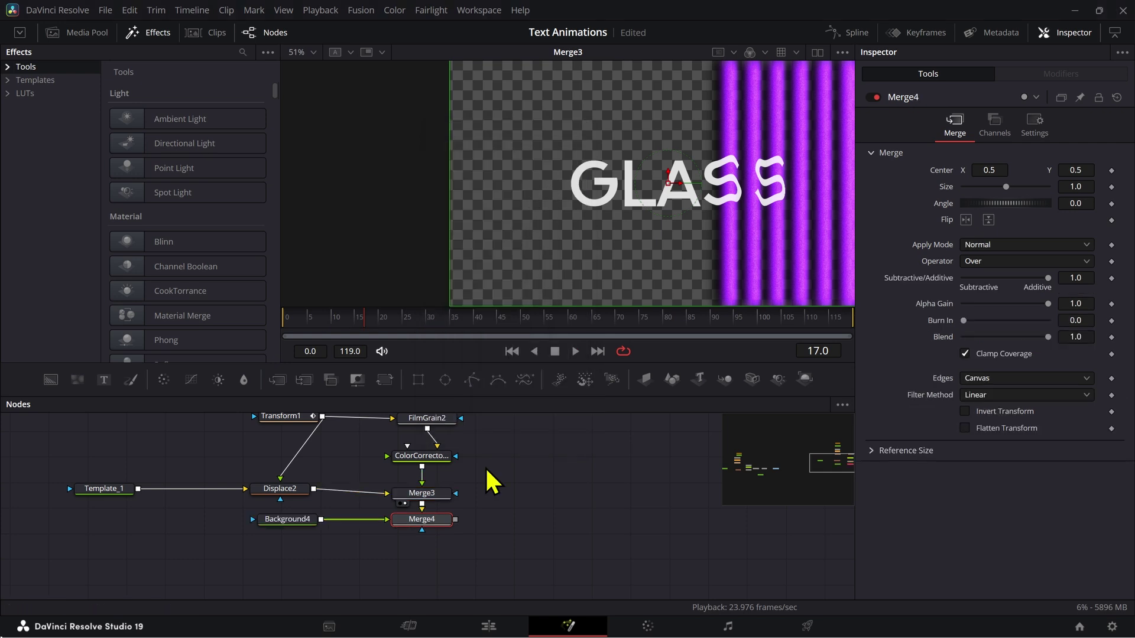
Swap Merge4's inputs so Background4 sits behind the stripes and text, arrange both nodes below Merge3, and display Merge4.
{"action": "left_click_drag", "start_coordinate": [425, 520], "coordinate": [425, 558]}
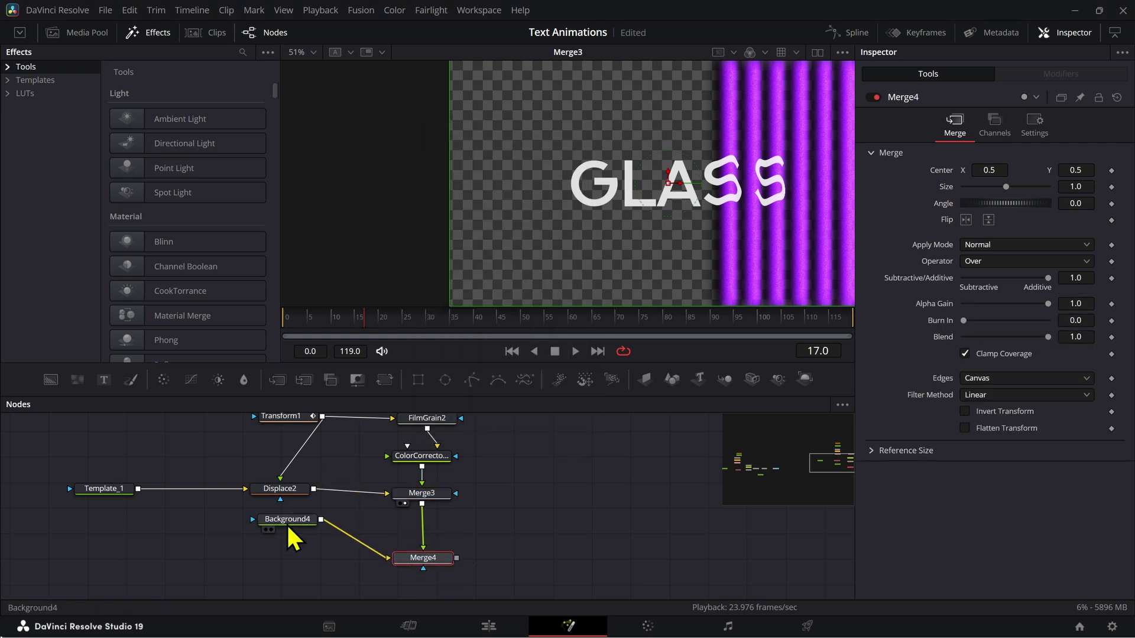
{"action": "left_click_drag", "start_coordinate": [289, 528], "coordinate": [304, 566]}
{"action": "left_click", "coordinate": [417, 559]}
{"action": "key", "text": "1"}
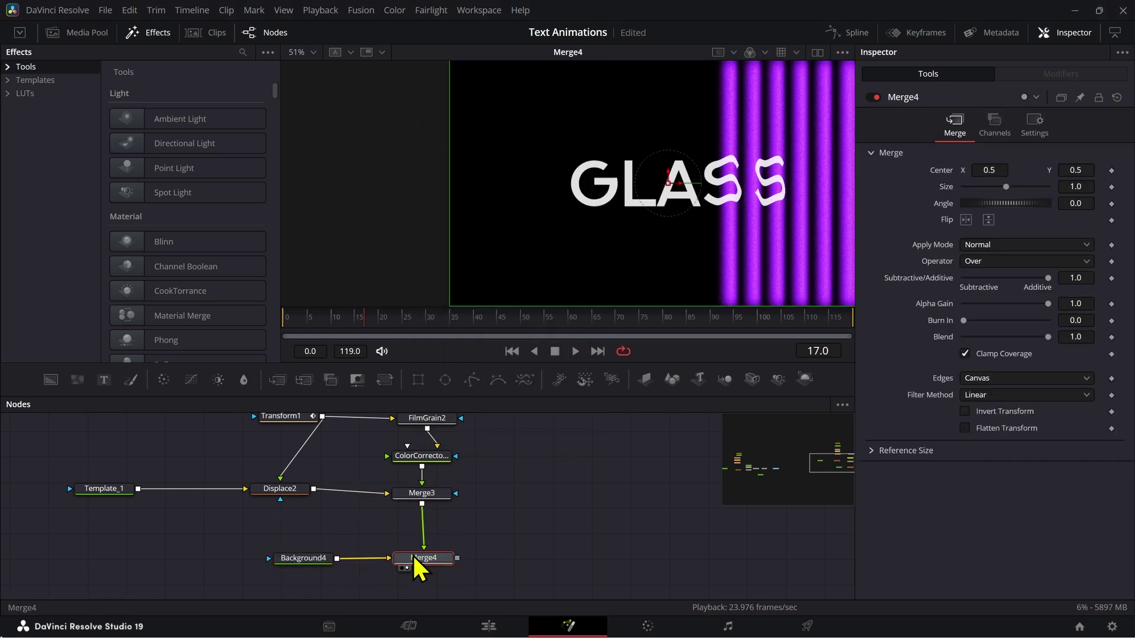
{"action": "left_click", "coordinate": [322, 560]}
{"action": "left_click_drag", "start_coordinate": [539, 502], "coordinate": [423, 494]}
{"action": "left_click", "coordinate": [324, 554]}
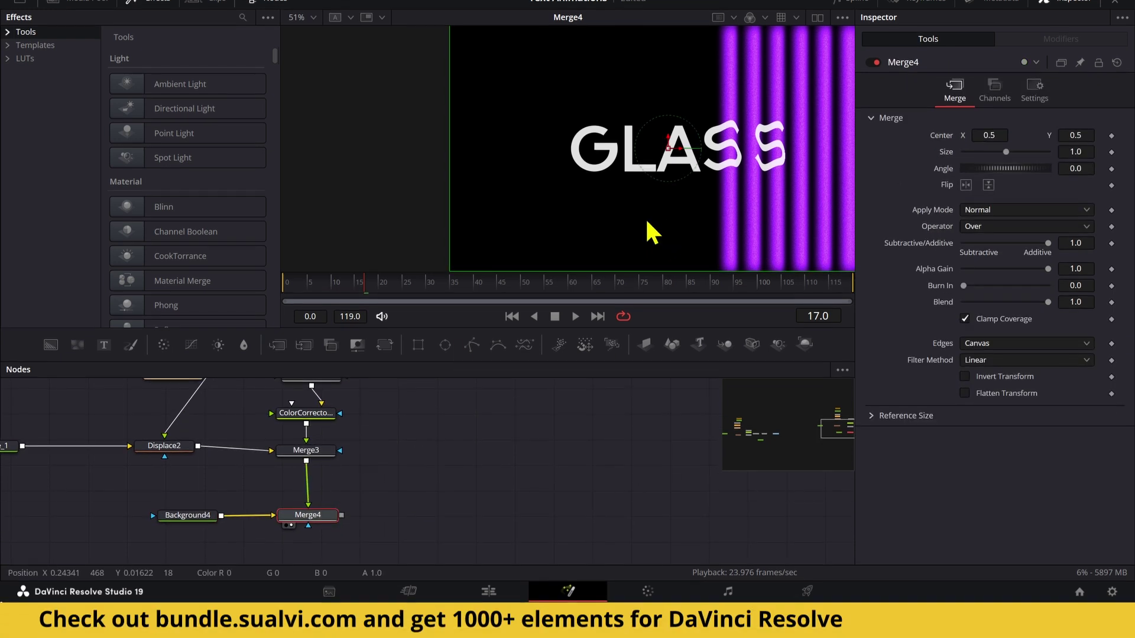
Return to frame 0, add a Stop Motion node after Merge4, and place it beside Merge4 in the node graph.
{"action": "left_click_drag", "start_coordinate": [389, 285], "coordinate": [284, 288]}
{"action": "scroll", "coordinate": [657, 202], "scroll_direction": "down", "scroll_amount": 2}
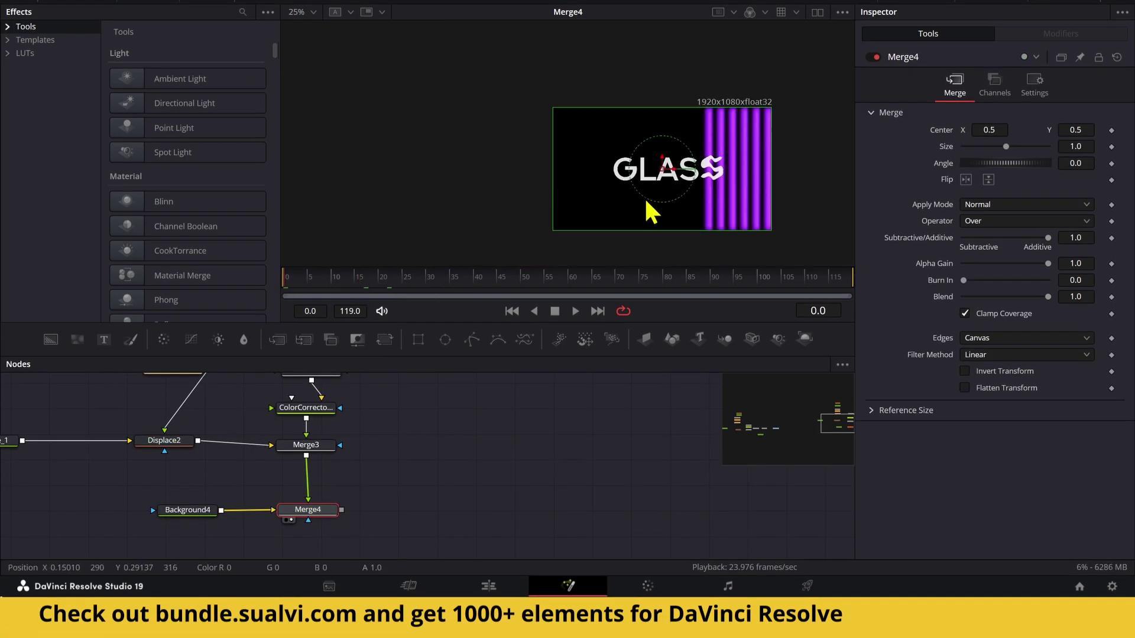
{"action": "scroll", "coordinate": [650, 209], "scroll_direction": "up", "scroll_amount": 2}
{"action": "scroll", "coordinate": [555, 471], "scroll_direction": "right", "scroll_amount": 3}
{"action": "scroll", "coordinate": [555, 472], "scroll_direction": "down", "scroll_amount": 1}
{"action": "key", "text": "shift+space"}
{"action": "type", "text": "s"}
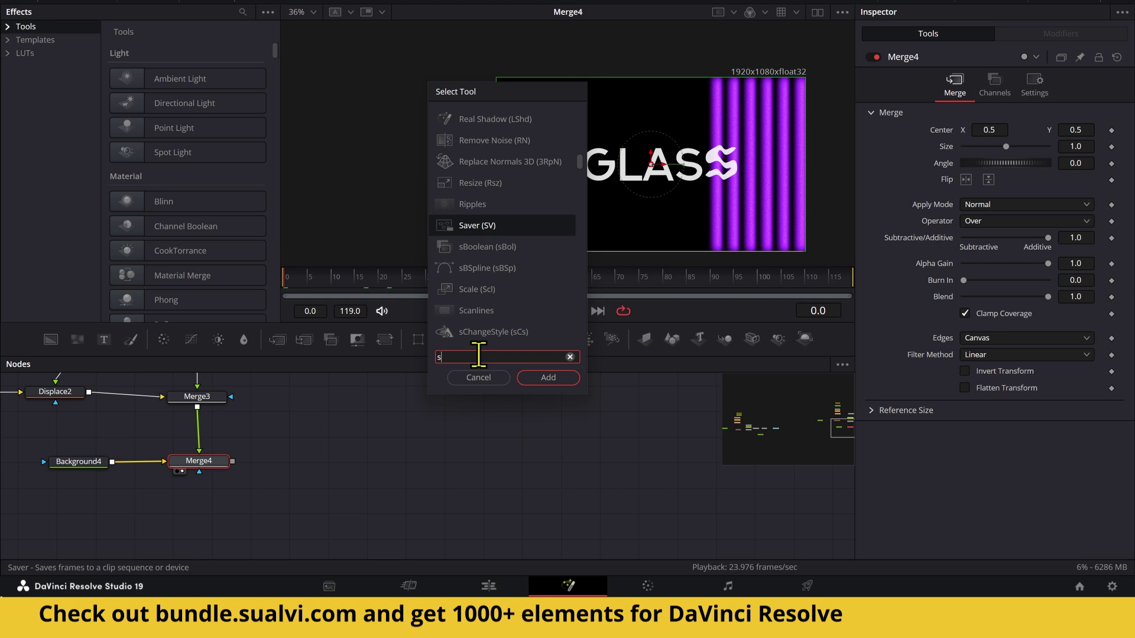
{"action": "type", "text": "top"}
{"action": "key", "text": "Return"}
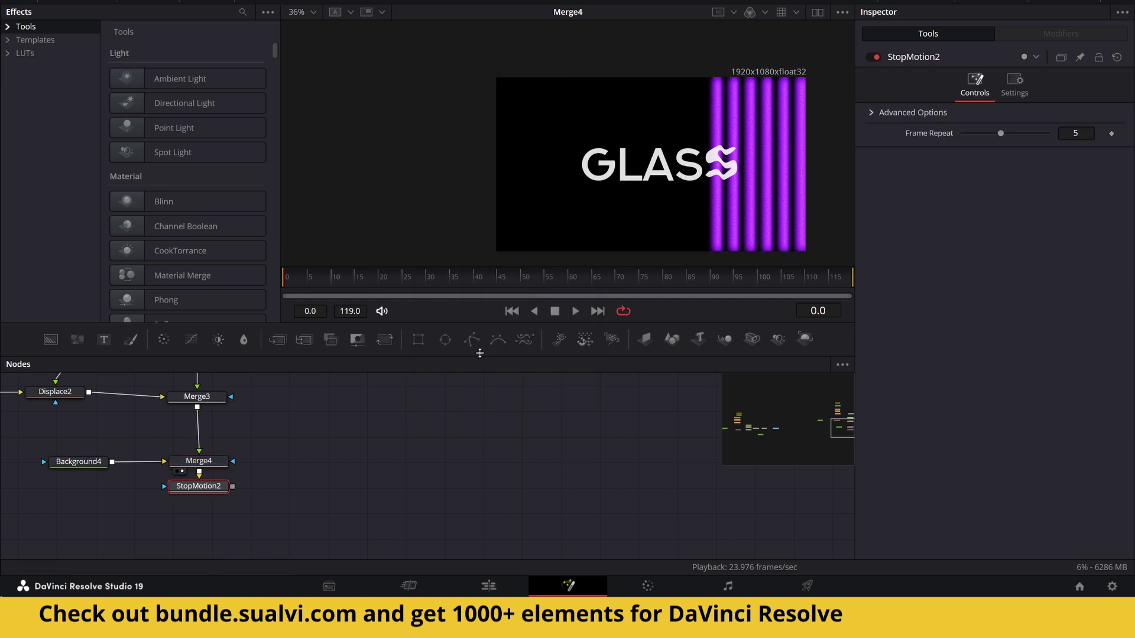
{"action": "left_click_drag", "start_coordinate": [220, 487], "coordinate": [355, 462]}
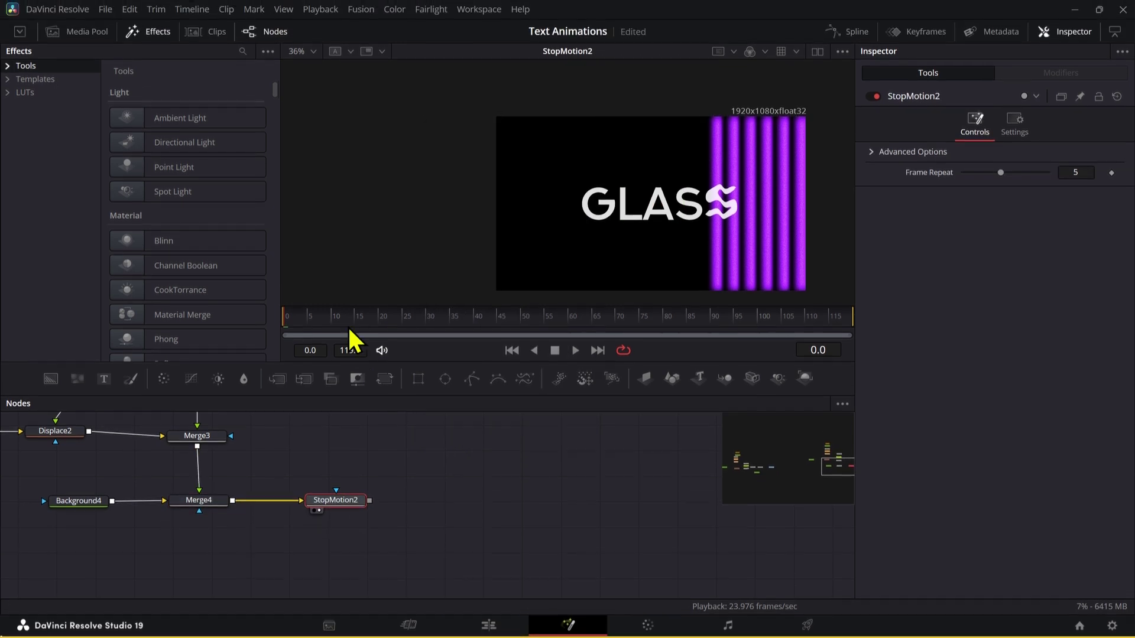
Play back the stop-motion result and set the StopMotion2 node's Frame Repeat to 2.
{"action": "key", "text": "space"}
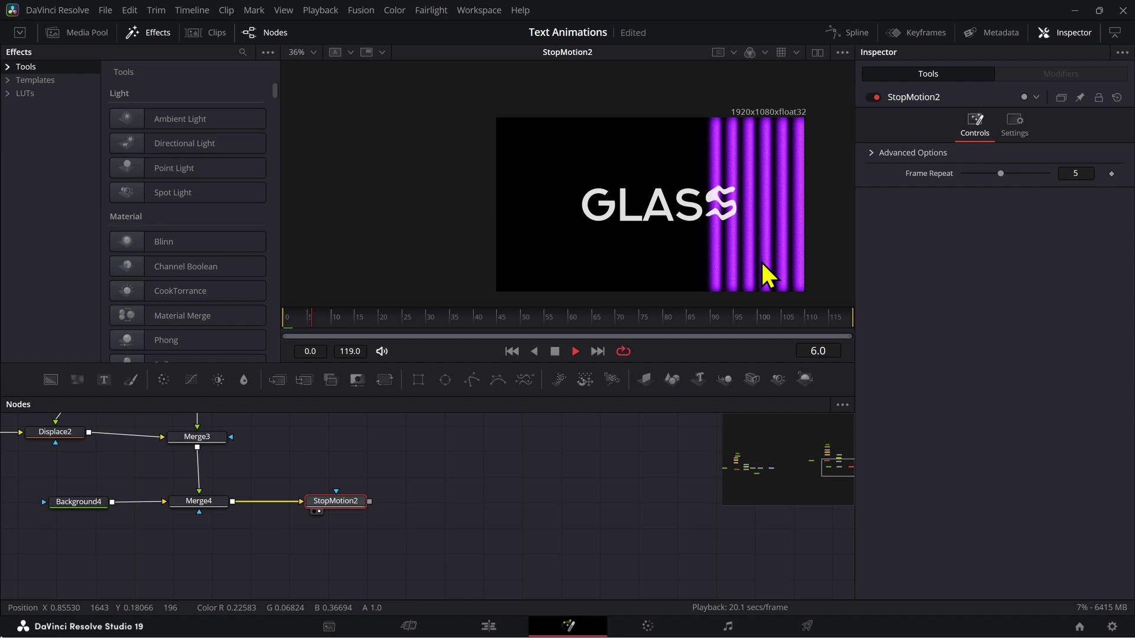
{"action": "key", "text": "BackSpace"}
{"action": "type", "text": "2"}
{"action": "key", "text": "Return"}
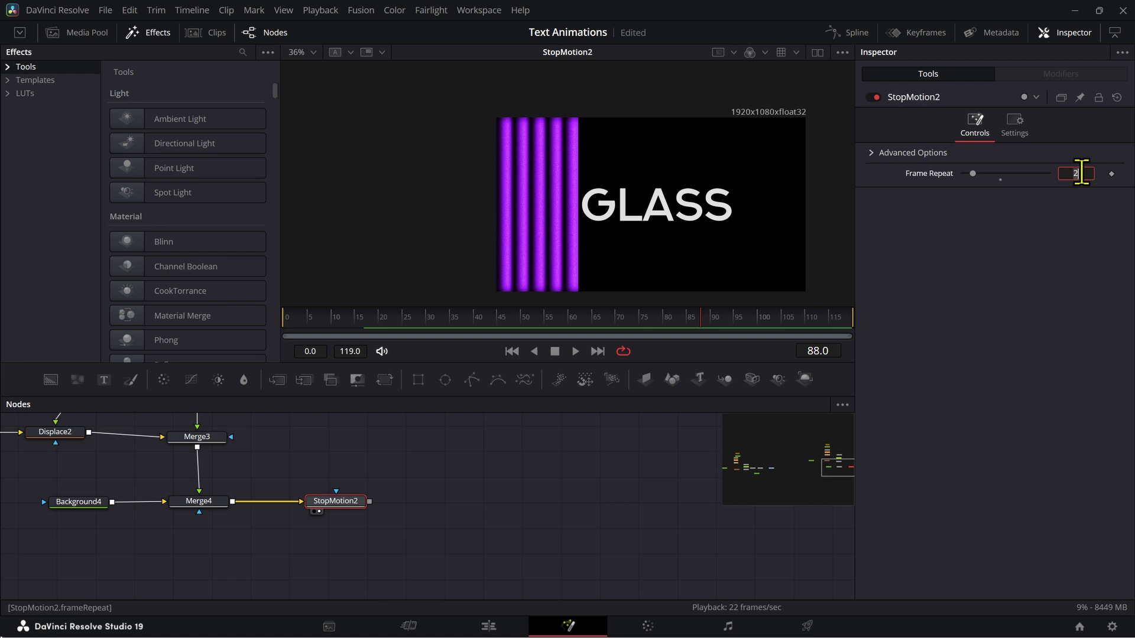
{"action": "key", "text": "Up"}
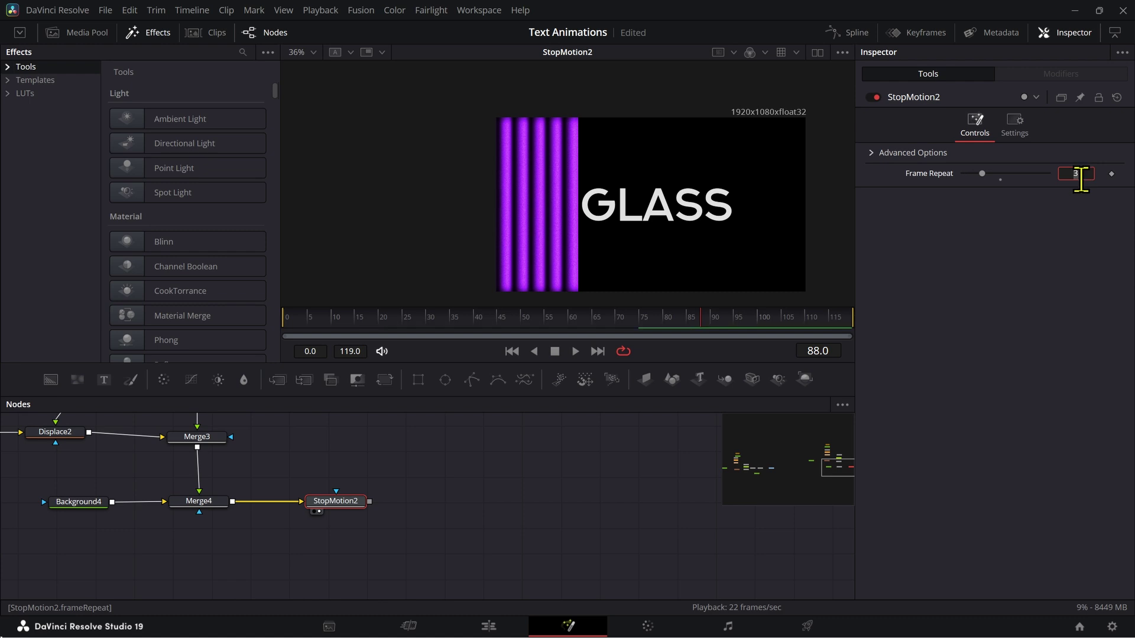
{"action": "key", "text": "ctrl+z"}
Shift the Rectangle2 mask slightly by setting its Center X to 0.971923.
{"action": "left_click_drag", "start_coordinate": [405, 510], "coordinate": [644, 544]}
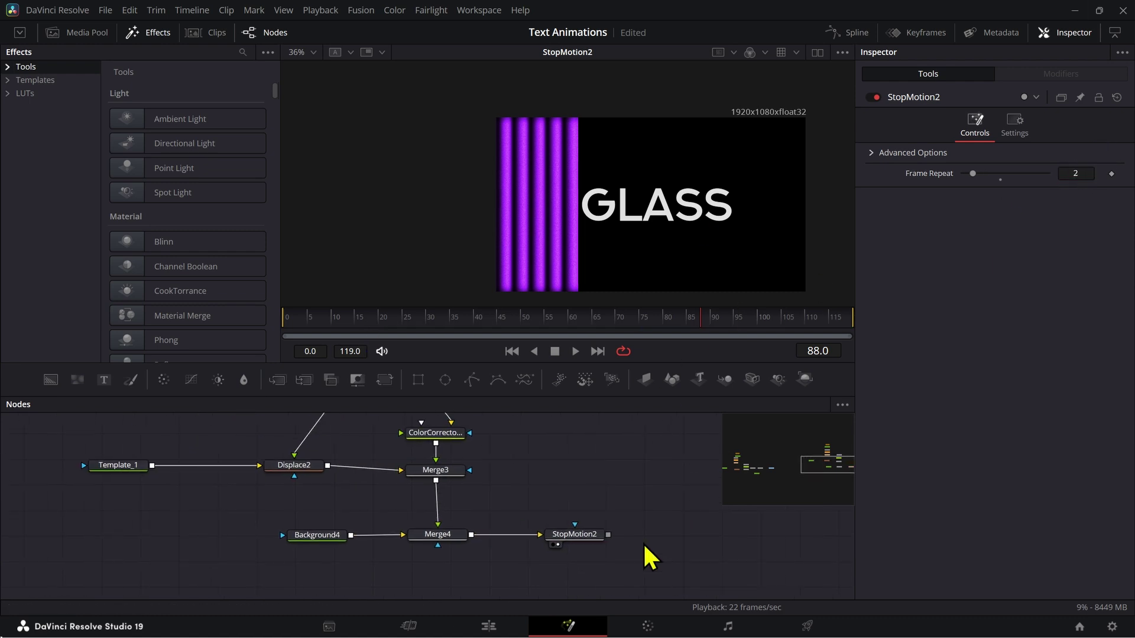
{"action": "scroll", "coordinate": [497, 459], "scroll_direction": "up", "scroll_amount": 5}
{"action": "left_click", "coordinate": [300, 441]}
{"action": "scroll", "coordinate": [572, 296], "scroll_direction": "up", "scroll_amount": 5}
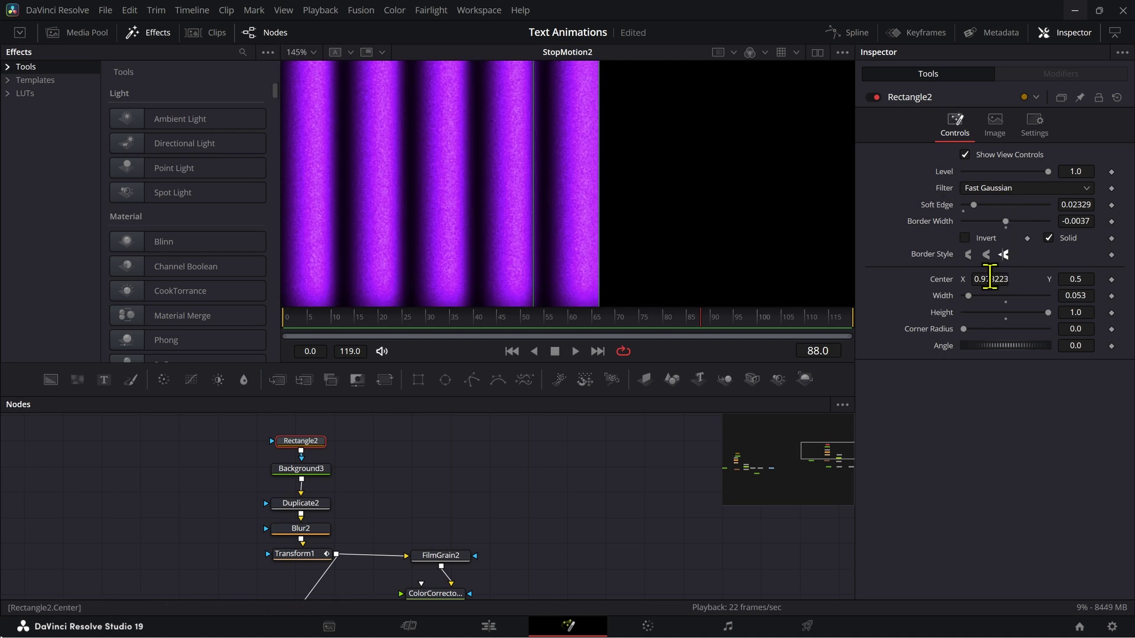
{"action": "left_click_drag", "start_coordinate": [990, 277], "coordinate": [982, 277]}
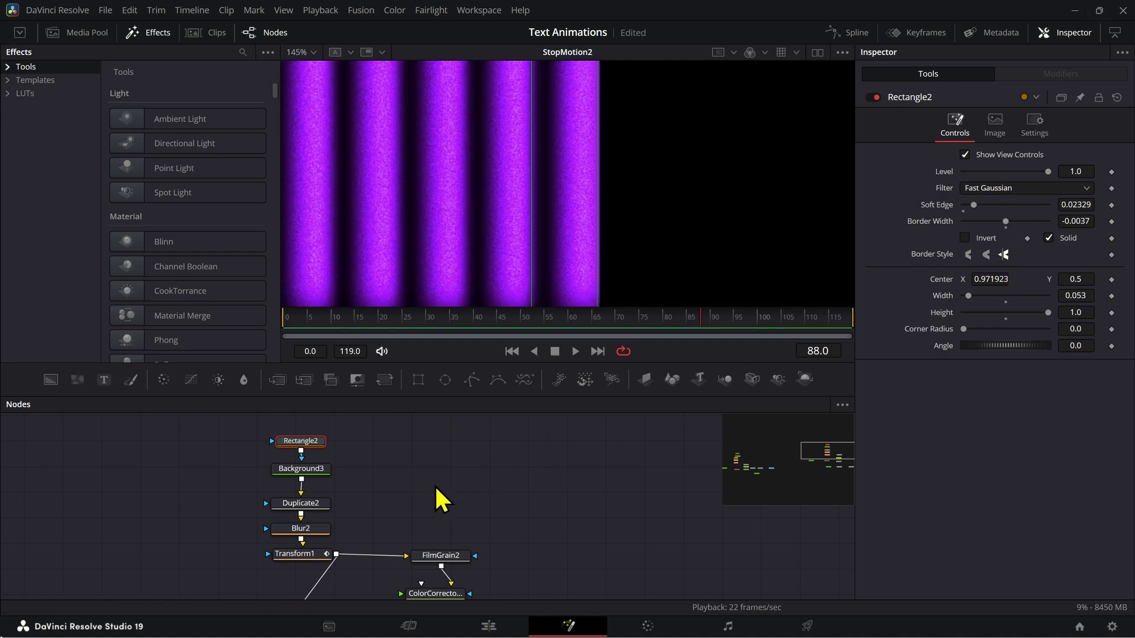
Display Background3 and move its gradient end point inward to X 0.976811, Y 0.499324.
{"action": "left_click", "coordinate": [309, 472]}
{"action": "scroll", "coordinate": [618, 199], "scroll_direction": "down", "scroll_amount": 3}
{"action": "key", "text": "2"}
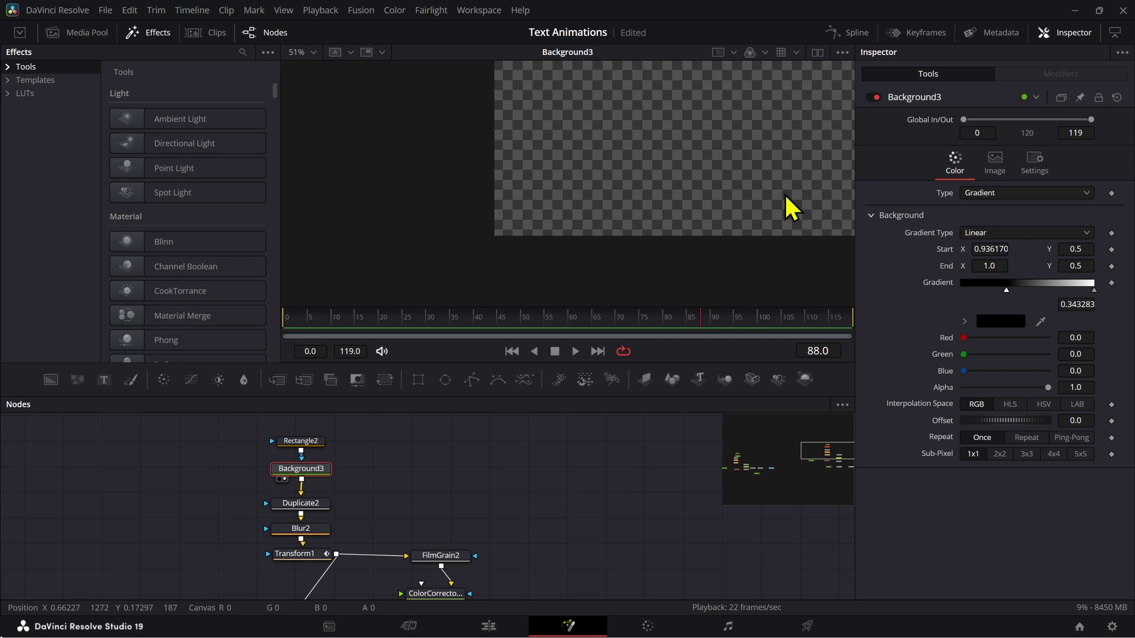
{"action": "scroll", "coordinate": [805, 157], "scroll_direction": "down", "scroll_amount": 2}
{"action": "left_click_drag", "start_coordinate": [804, 155], "coordinate": [449, 207]}
{"action": "scroll", "coordinate": [534, 172], "scroll_direction": "up", "scroll_amount": 6}
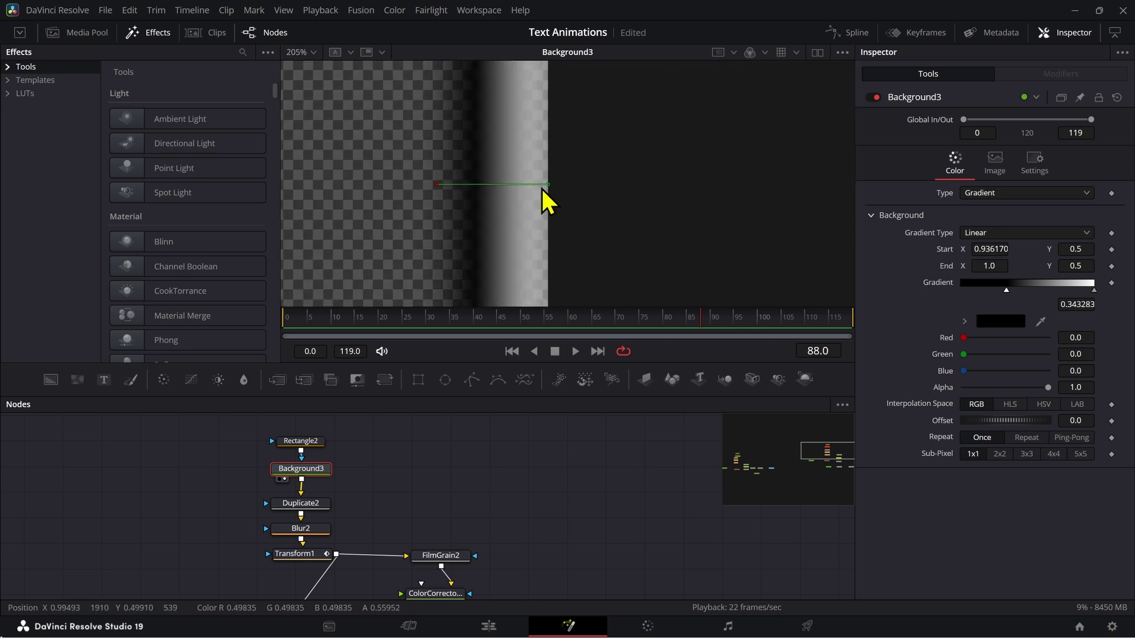
{"action": "left_click_drag", "start_coordinate": [547, 186], "coordinate": [524, 186]}
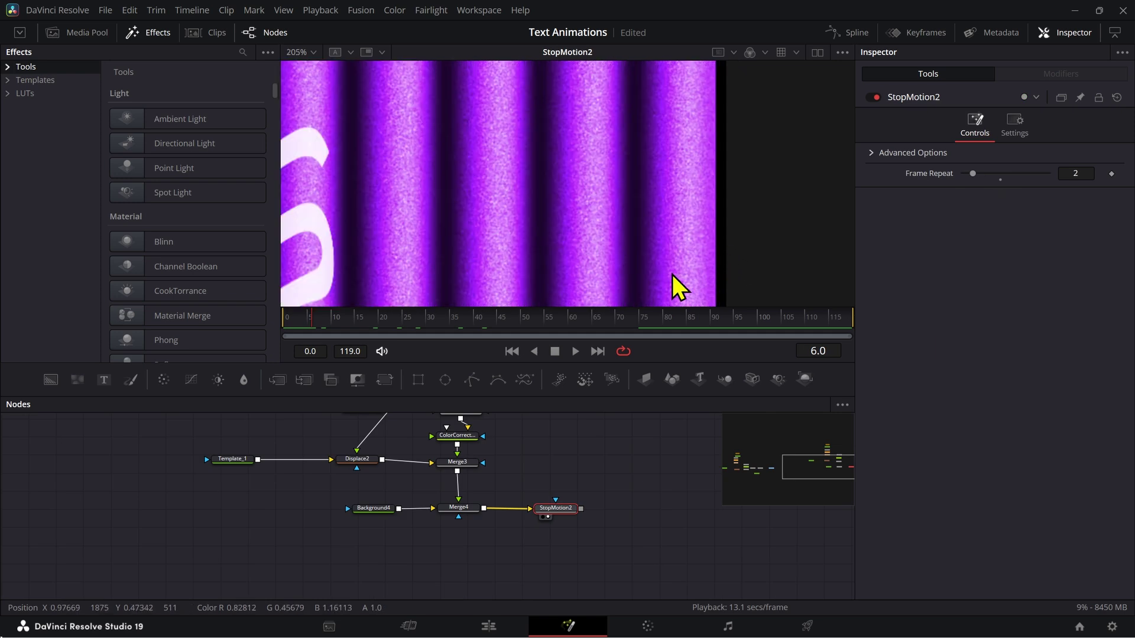
Display Background3 again and examine the gradient along the single stripe's edges.
{"action": "scroll", "coordinate": [519, 457], "scroll_direction": "up", "scroll_amount": 5}
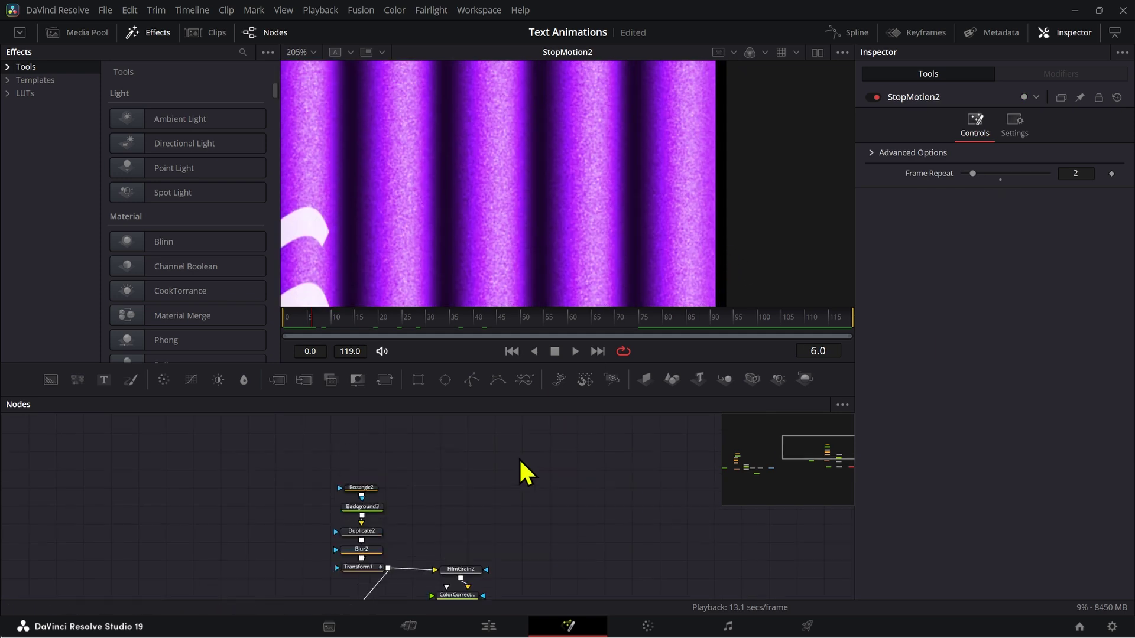
{"action": "left_click", "coordinate": [371, 491]}
{"action": "key", "text": "2"}
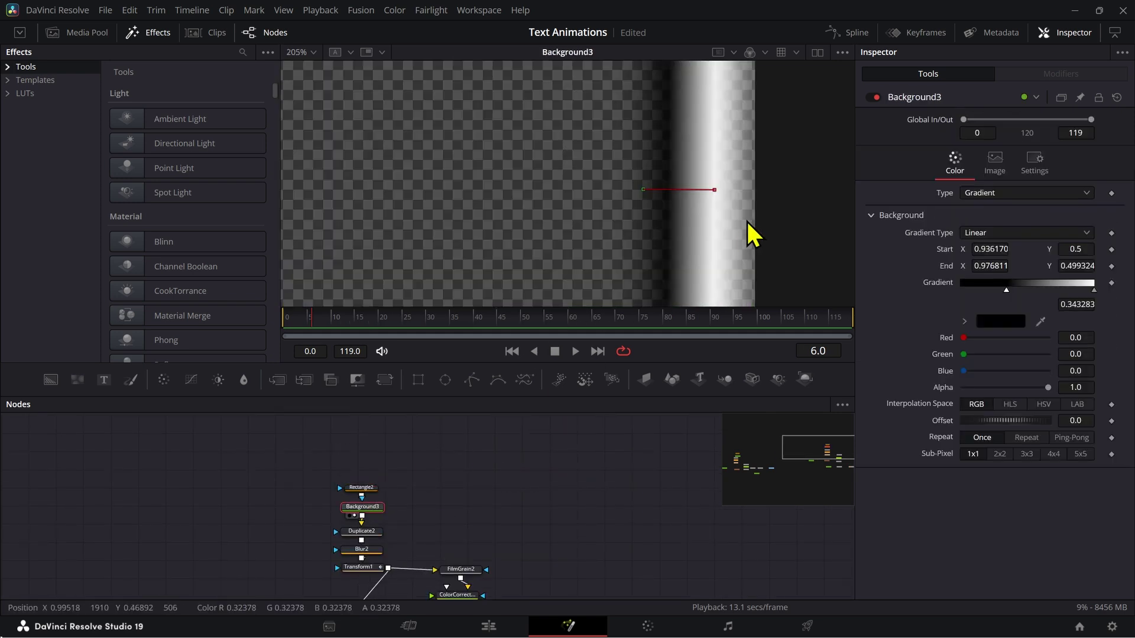
{"action": "scroll", "coordinate": [746, 219], "scroll_direction": "down", "scroll_amount": 5}
{"action": "scroll", "coordinate": [751, 246], "scroll_direction": "up", "scroll_amount": 3}
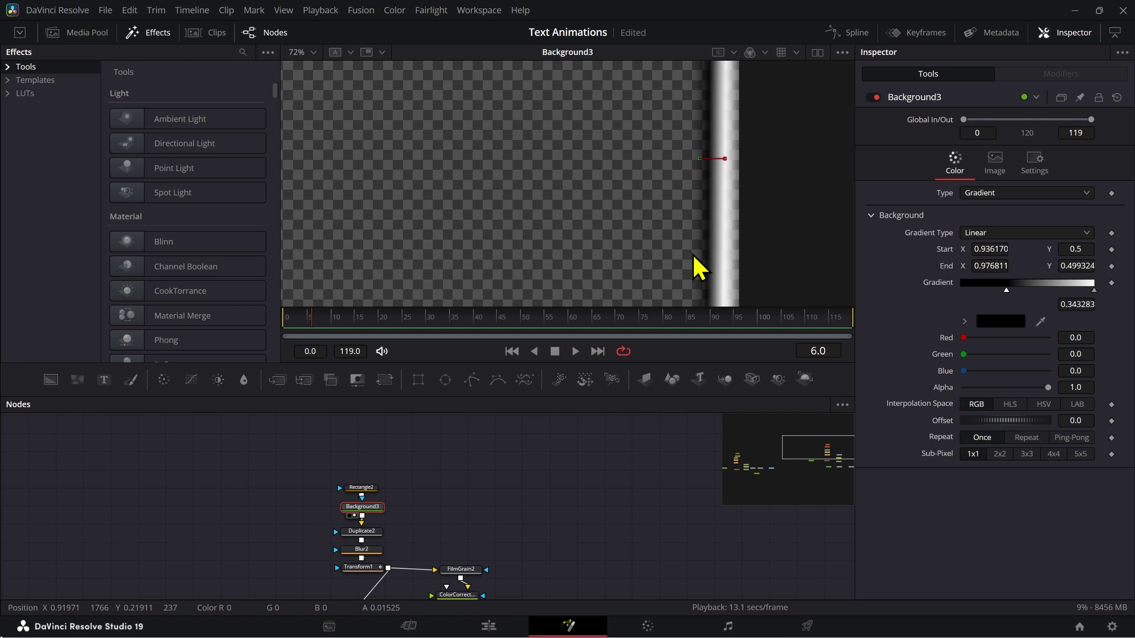
Display StopMotion2 and play back the animation to check the stripes passing over the GLASS title.
{"action": "scroll", "coordinate": [490, 566], "scroll_direction": "down", "scroll_amount": 6}
{"action": "left_click", "coordinate": [562, 471]}
{"action": "key", "text": "2"}
{"action": "scroll", "coordinate": [633, 286], "scroll_direction": "down", "scroll_amount": 5}
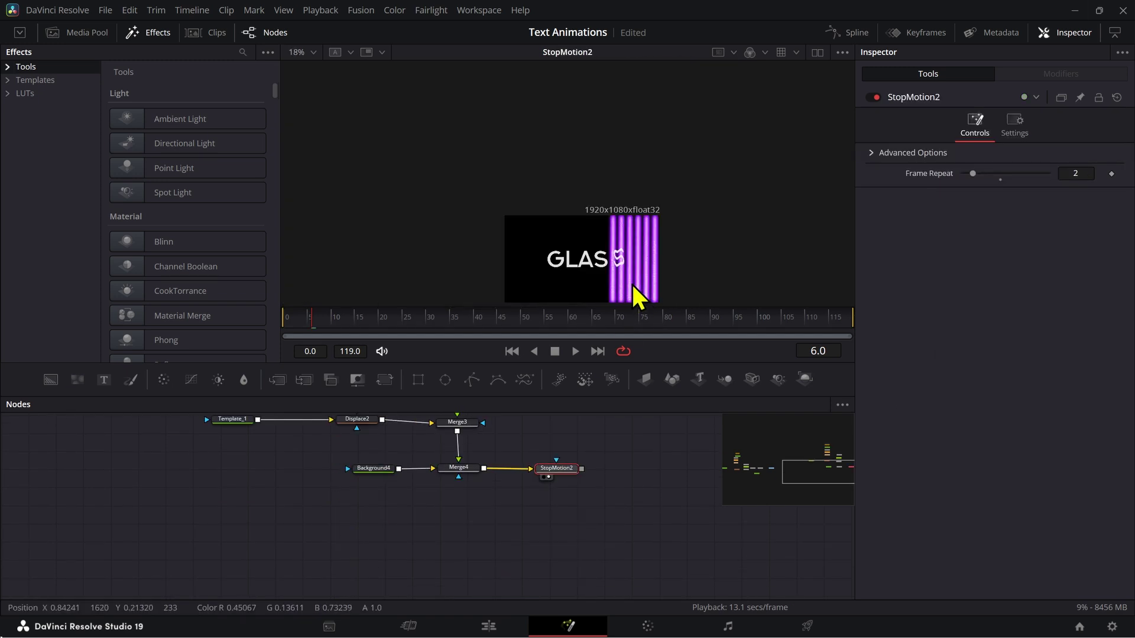
{"action": "scroll", "coordinate": [686, 236], "scroll_direction": "up", "scroll_amount": 2}
{"action": "scroll", "coordinate": [741, 206], "scroll_direction": "up", "scroll_amount": 3}
{"action": "scroll", "coordinate": [654, 246], "scroll_direction": "down", "scroll_amount": 2}
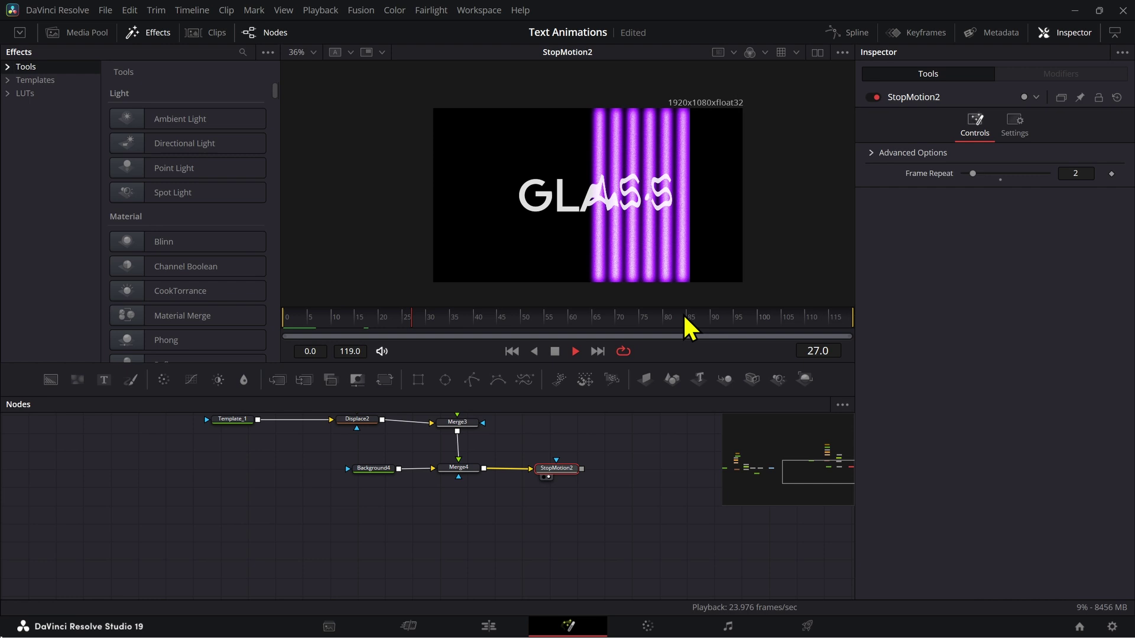
{"action": "scroll", "coordinate": [720, 242], "scroll_direction": "up", "scroll_amount": 3}
{"action": "scroll", "coordinate": [573, 203], "scroll_direction": "down", "scroll_amount": 3}
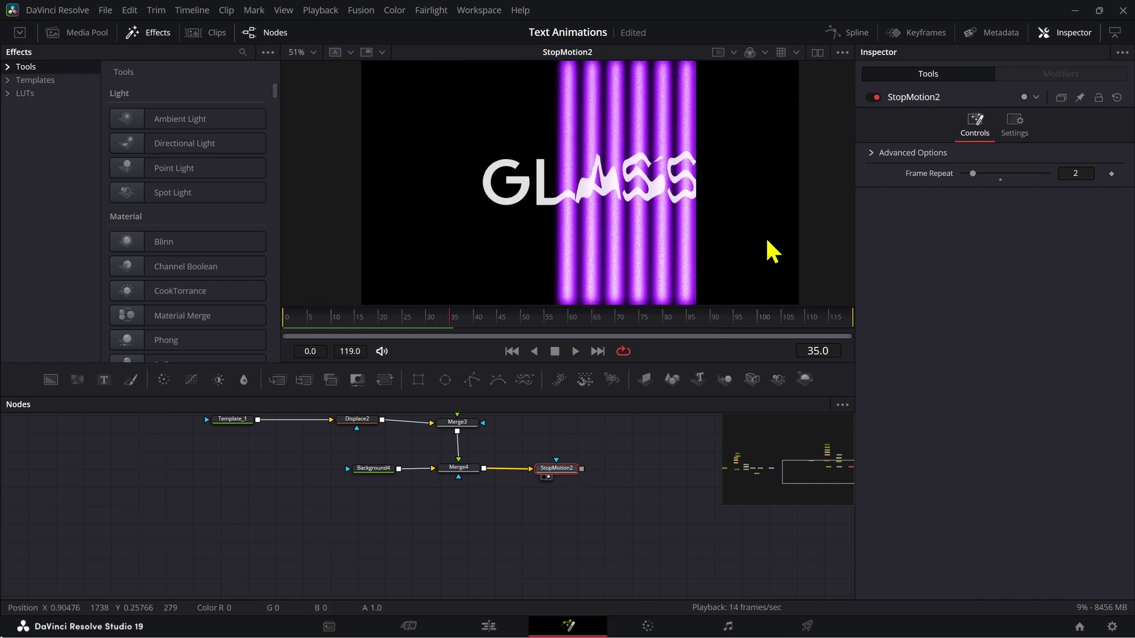
{"action": "key", "text": "space"}
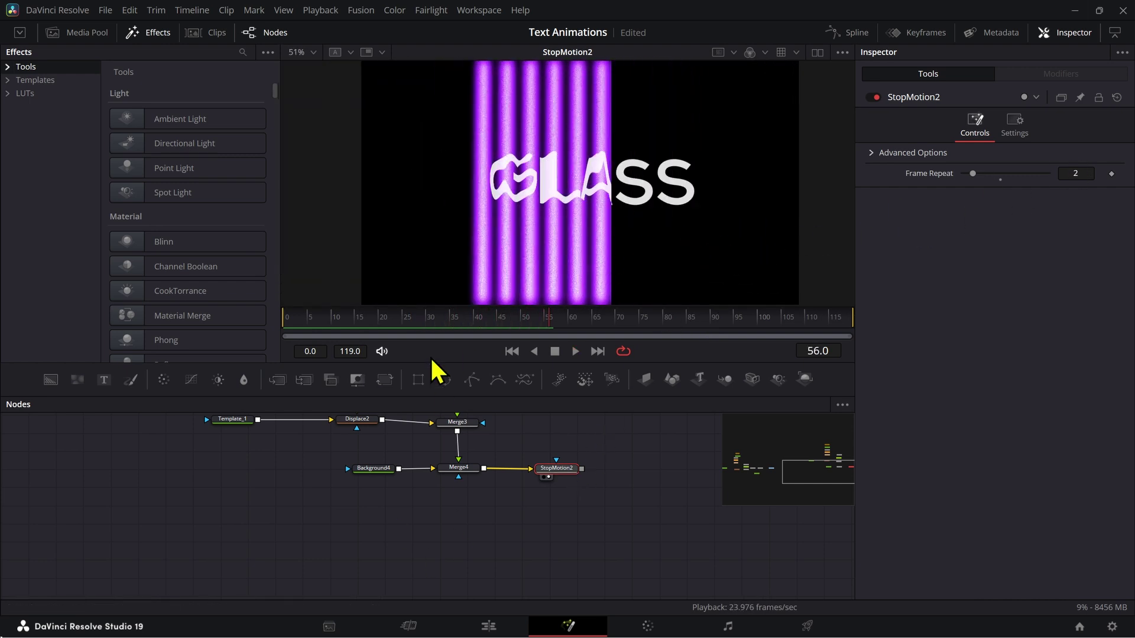
{"action": "scroll", "coordinate": [489, 488], "scroll_direction": "up", "scroll_amount": 3}
{"action": "key", "text": "space"}
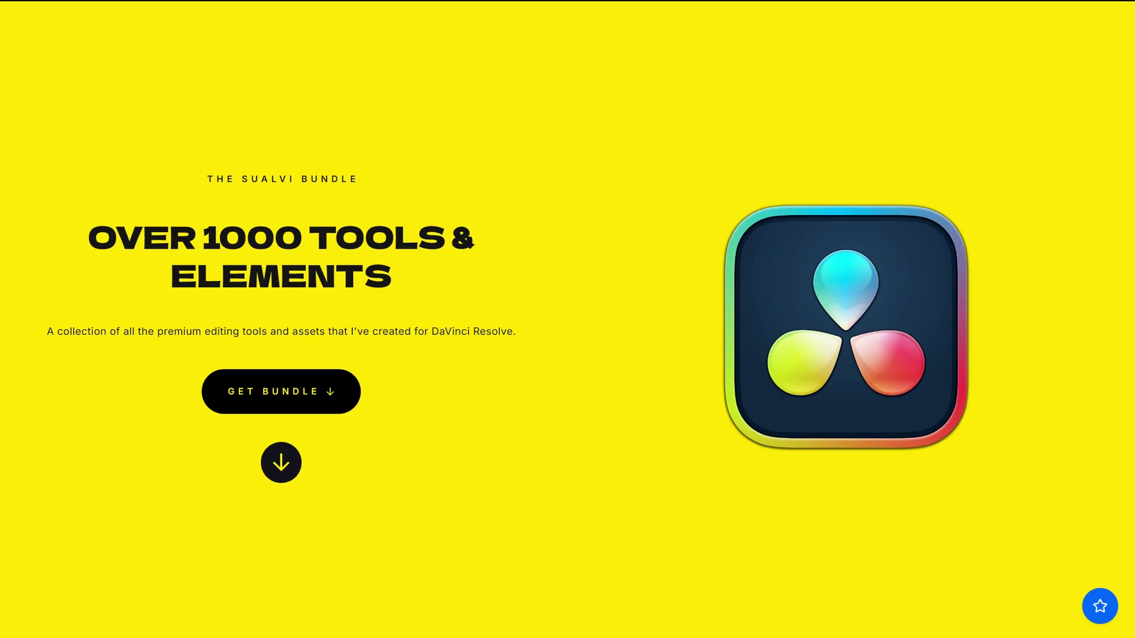
Browse the Sualvi bundle web page to review its plugins, pop-up elements, transitions and title packs.
{"action": "scroll", "coordinate": [568, 319], "scroll_direction": "down", "scroll_amount": 10}
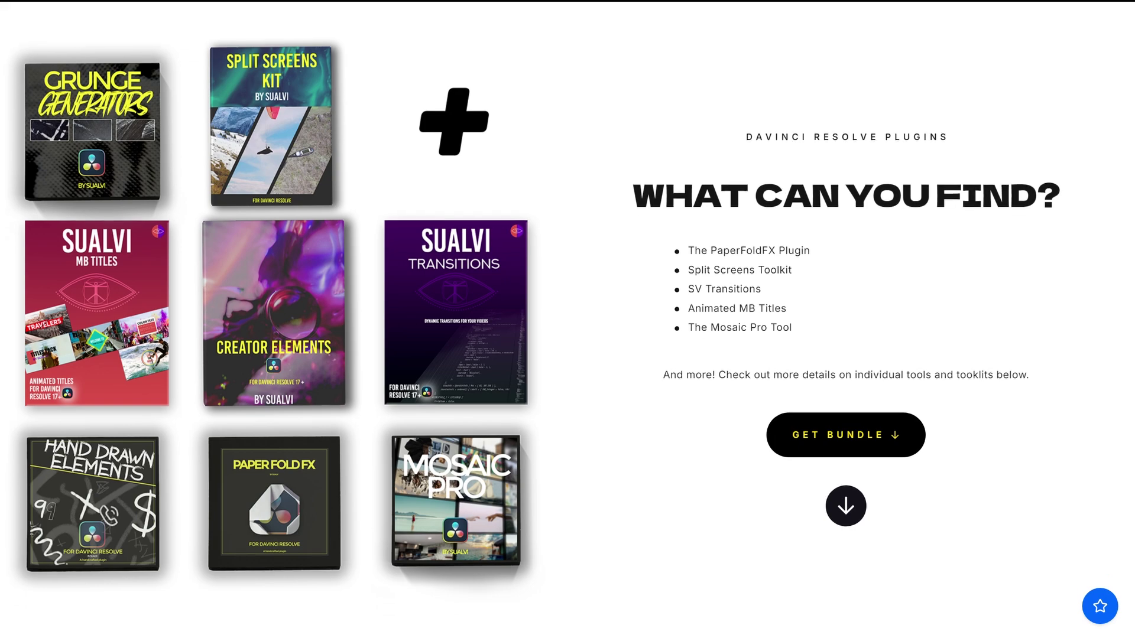
{"action": "scroll", "coordinate": [568, 319], "scroll_direction": "down", "scroll_amount": 10}
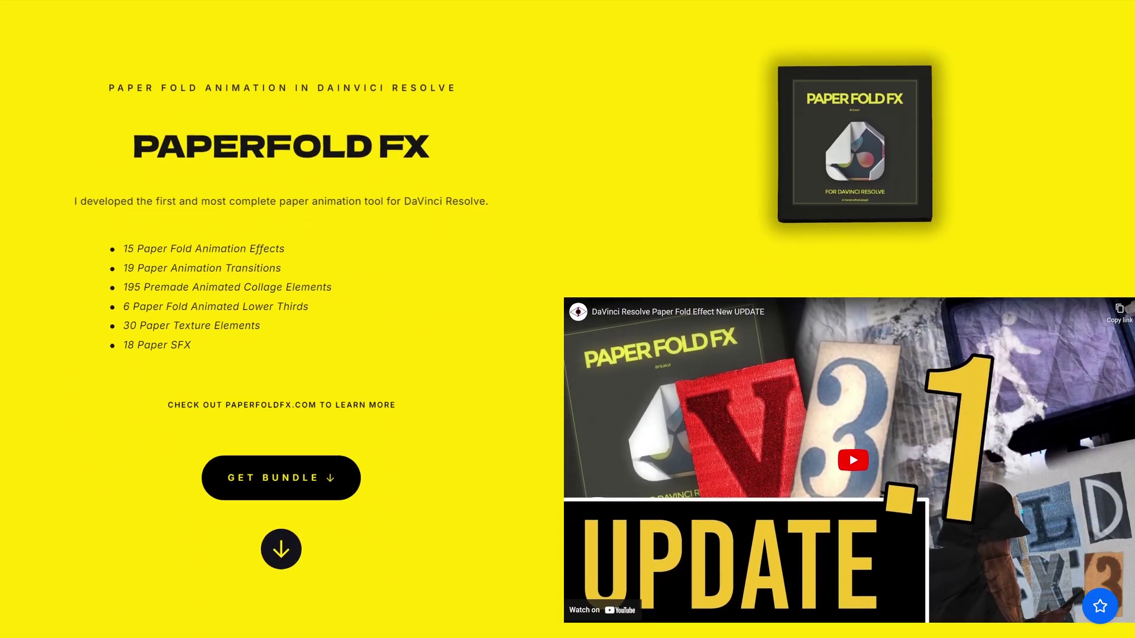
{"action": "scroll", "coordinate": [568, 319], "scroll_direction": "down", "scroll_amount": 10}
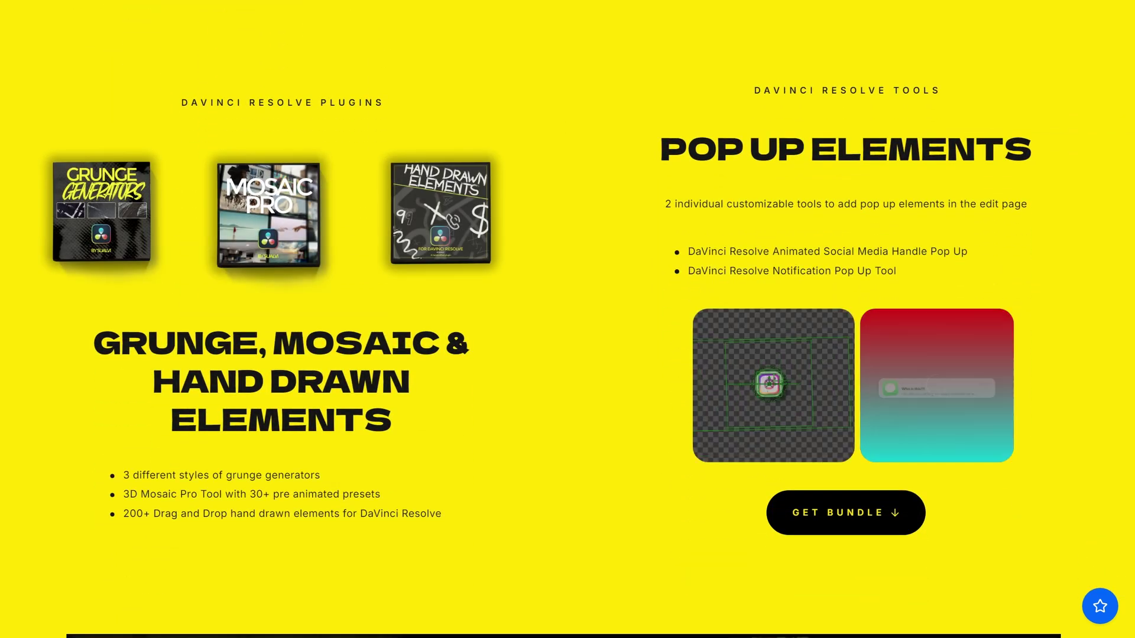
{"action": "scroll", "coordinate": [568, 320], "scroll_direction": "down", "scroll_amount": 5}
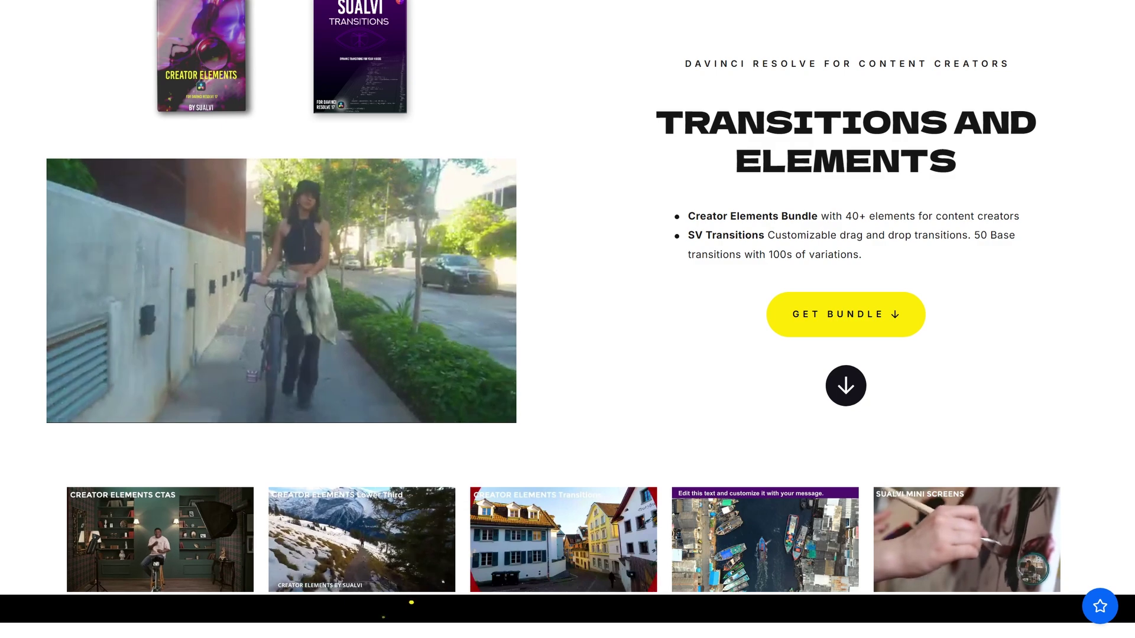
{"action": "scroll", "coordinate": [567, 319], "scroll_direction": "down", "scroll_amount": 6}
{"action": "scroll", "coordinate": [568, 319], "scroll_direction": "down", "scroll_amount": 4}
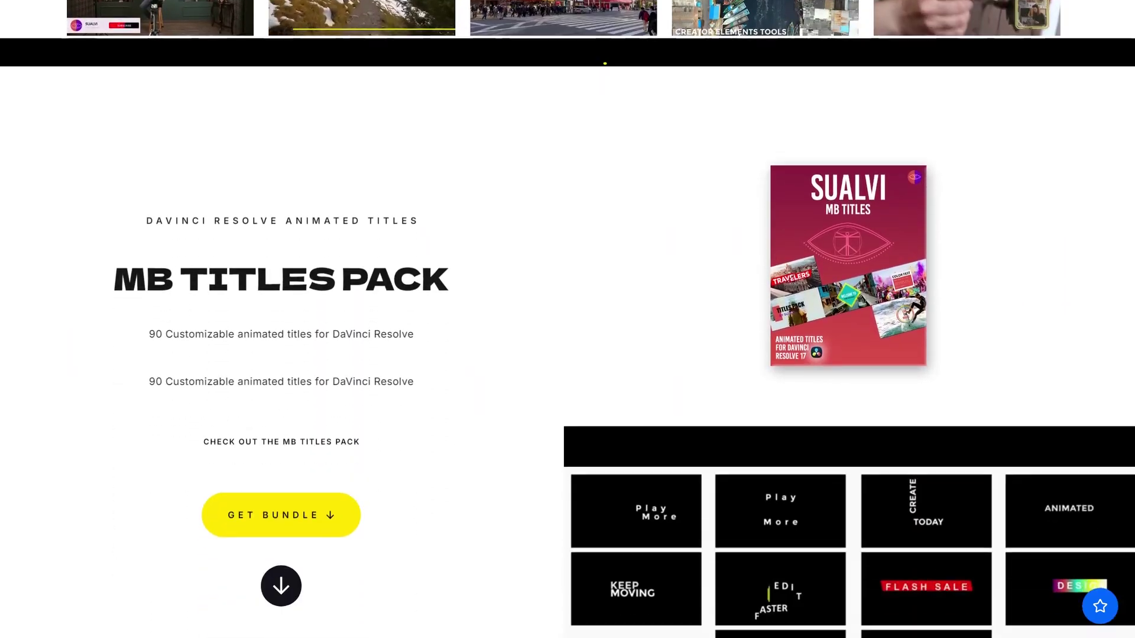